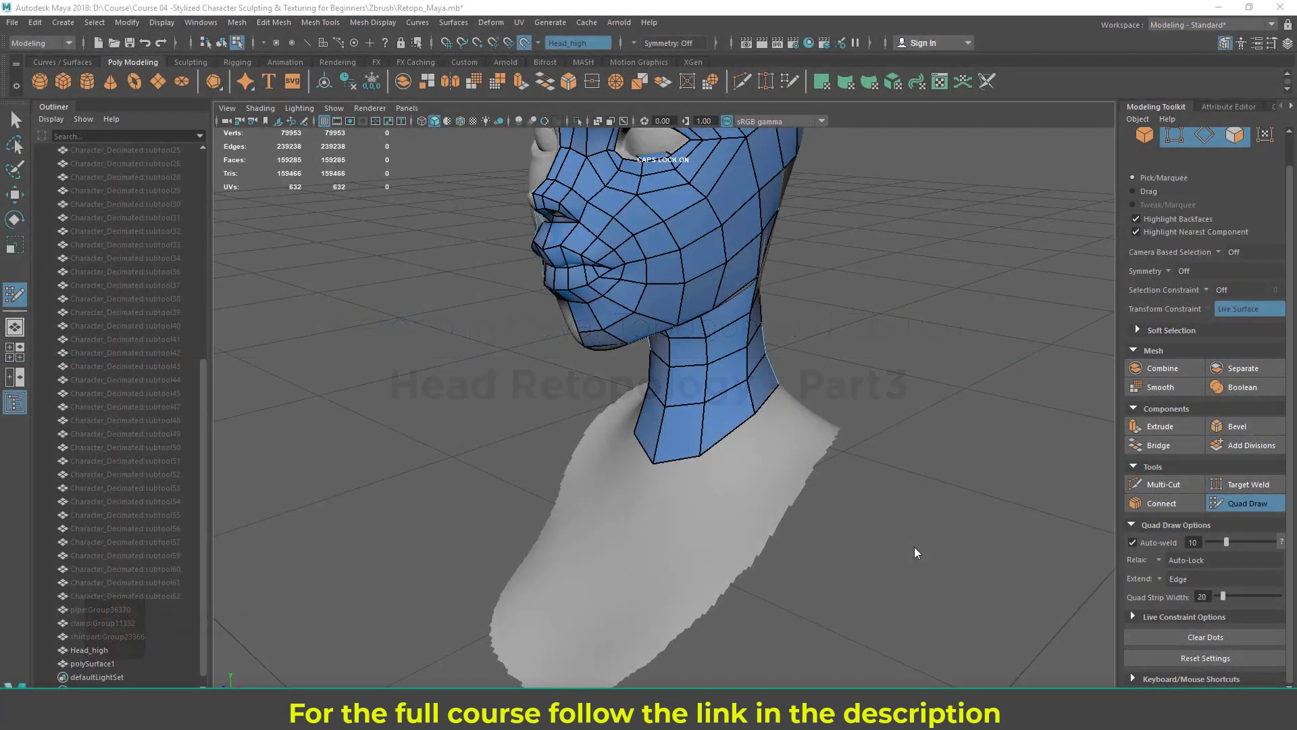
- Review the existing retopology mesh on the face and neck, down to the neck's lower border
{"action": "left_click_drag", "start_coordinate": [914, 547], "coordinate": [796, 524], "text": "alt"}
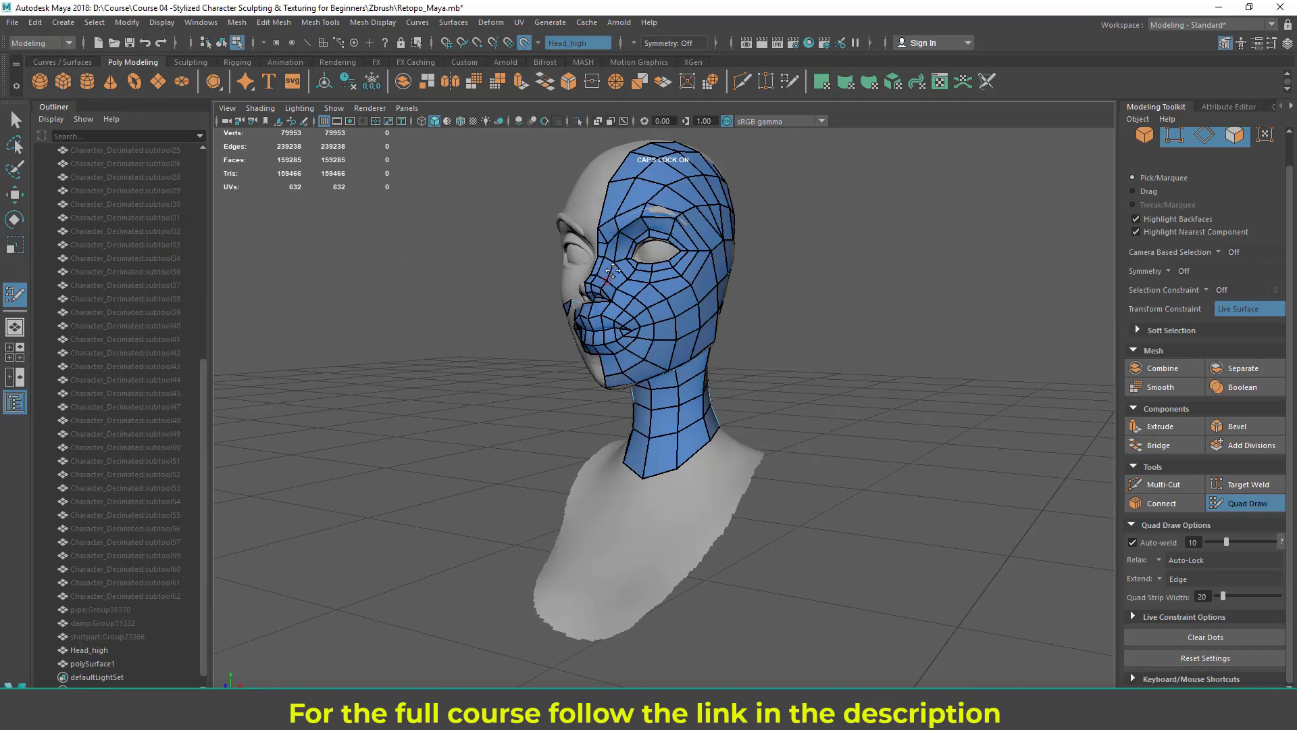
{"action": "mouse_move", "coordinate": [733, 351]}
{"action": "left_mouse_down", "text": "alt"}
{"action": "mouse_move", "coordinate": [428, 347]}
{"action": "mouse_move", "coordinate": [736, 348]}
{"action": "mouse_move", "coordinate": [709, 345]}
{"action": "left_mouse_up", "text": "alt"}
{"action": "right_click_drag", "start_coordinate": [745, 420], "coordinate": [750, 451], "text": "alt"}
{"action": "left_click_drag", "start_coordinate": [750, 451], "coordinate": [709, 418], "text": "alt"}
{"action": "left_click_drag", "start_coordinate": [704, 344], "coordinate": [753, 405], "text": "alt"}
{"action": "left_click_drag", "start_coordinate": [697, 337], "coordinate": [756, 365], "text": "alt"}
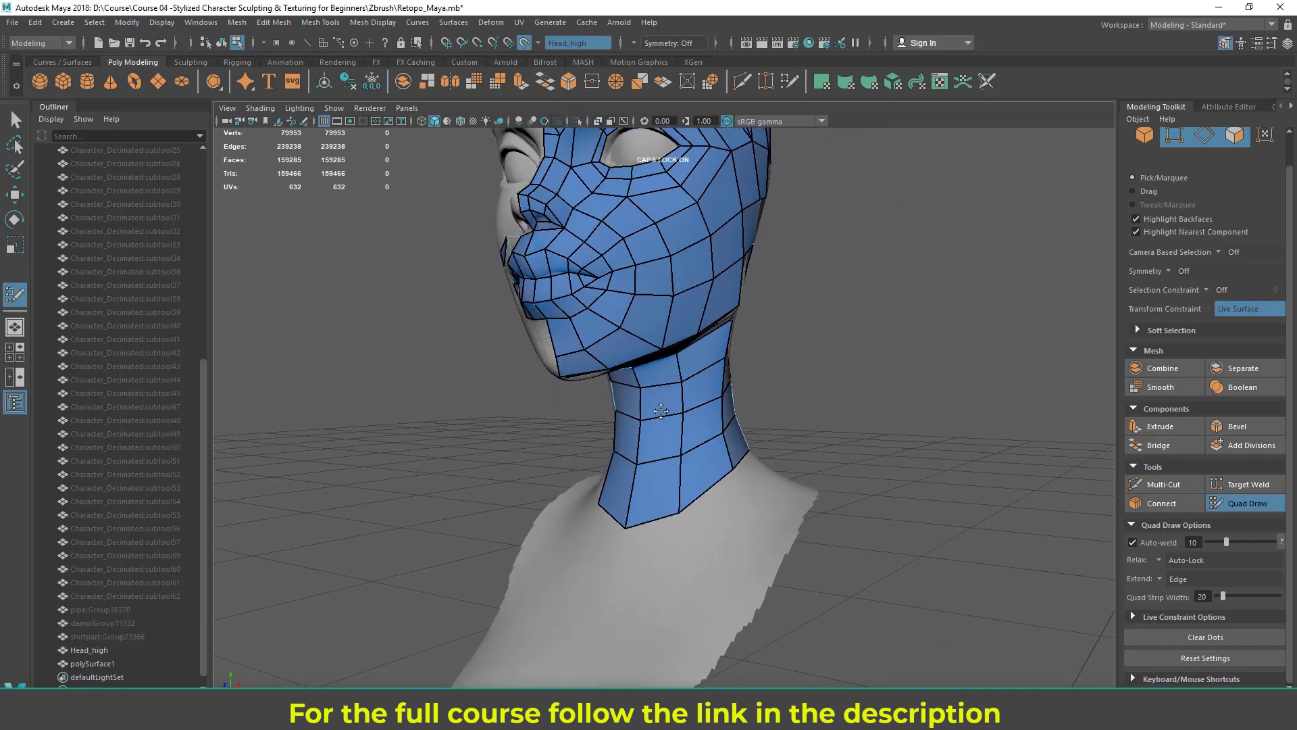
{"action": "middle_click_drag", "start_coordinate": [757, 464], "coordinate": [671, 334], "text": "alt"}
{"action": "left_click_drag", "start_coordinate": [705, 377], "coordinate": [672, 508], "text": "alt"}
{"action": "left_click_drag", "start_coordinate": [666, 443], "coordinate": [639, 386], "text": "alt"}
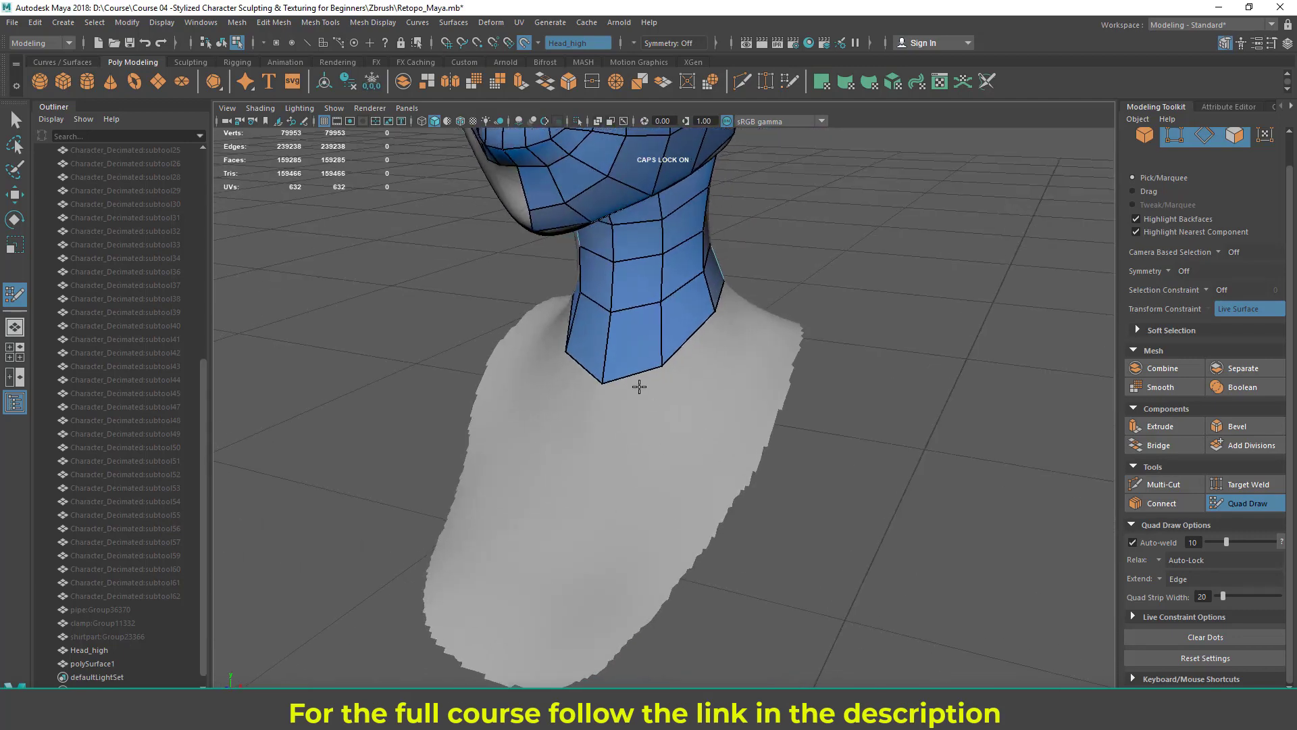
- Set Quad Draw's Extend option to Border and extend the neck's lower border outward over the shoulders and upper chest
{"action": "key", "text": "Tab"}
{"action": "mouse_move", "coordinate": [643, 379]}
{"action": "right_mouse_down"}
{"action": "mouse_move", "coordinate": [582, 404]}
{"action": "mouse_move", "coordinate": [580, 436]}
{"action": "right_mouse_up"}
{"action": "mouse_move", "coordinate": [637, 378]}
{"action": "right_mouse_down"}
{"action": "mouse_move", "coordinate": [560, 439]}
{"action": "mouse_move", "coordinate": [515, 431]}
{"action": "mouse_move", "coordinate": [518, 414]}
{"action": "right_mouse_up"}
{"action": "left_click_drag", "start_coordinate": [637, 378], "coordinate": [661, 472]}
{"action": "left_click_drag", "start_coordinate": [770, 365], "coordinate": [742, 378], "text": "alt"}
{"action": "left_click_drag", "start_coordinate": [833, 414], "coordinate": [717, 426], "text": "alt"}
{"action": "middle_click_drag", "start_coordinate": [717, 426], "coordinate": [765, 364], "text": "alt"}
{"action": "right_click_drag", "start_coordinate": [765, 364], "coordinate": [631, 399], "text": "alt"}
{"action": "left_click_drag", "start_coordinate": [580, 415], "coordinate": [666, 379], "text": "alt"}
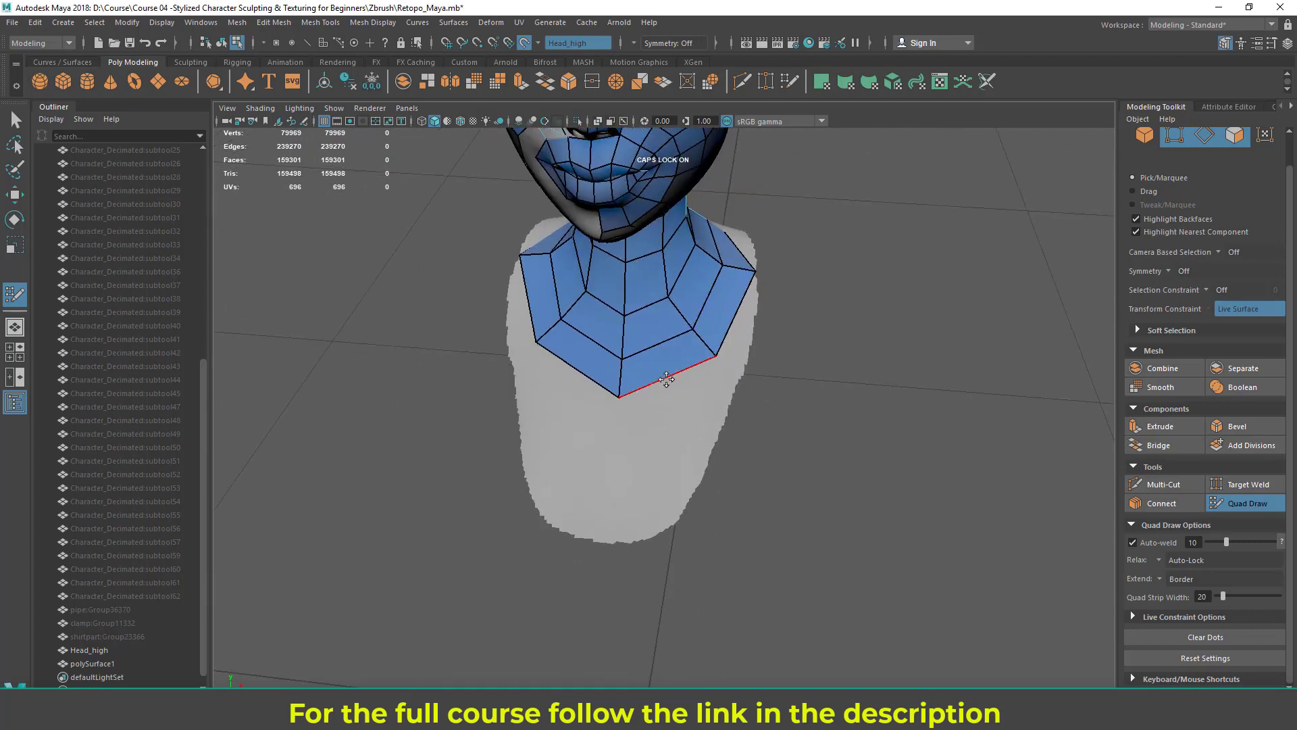
- Switch Extend back to Edge and extend the front border edges down the chest, two quads on each side of the centre line
{"action": "key", "text": "Tab"}
{"action": "mouse_move", "coordinate": [666, 379]}
{"action": "right_mouse_down", "text": "ctrl+shift"}
{"action": "mouse_move", "coordinate": [611, 420]}
{"action": "mouse_move", "coordinate": [540, 439]}
{"action": "right_mouse_up", "text": "ctrl+shift"}
{"action": "left_click_drag", "start_coordinate": [666, 377], "coordinate": [666, 451]}
{"action": "left_click_drag", "start_coordinate": [583, 387], "coordinate": [576, 436]}
{"action": "left_click_drag", "start_coordinate": [703, 404], "coordinate": [650, 407], "text": "alt"}
{"action": "middle_click_drag", "start_coordinate": [660, 451], "coordinate": [647, 406], "text": "alt"}
{"action": "left_click_drag", "start_coordinate": [631, 396], "coordinate": [621, 456]}
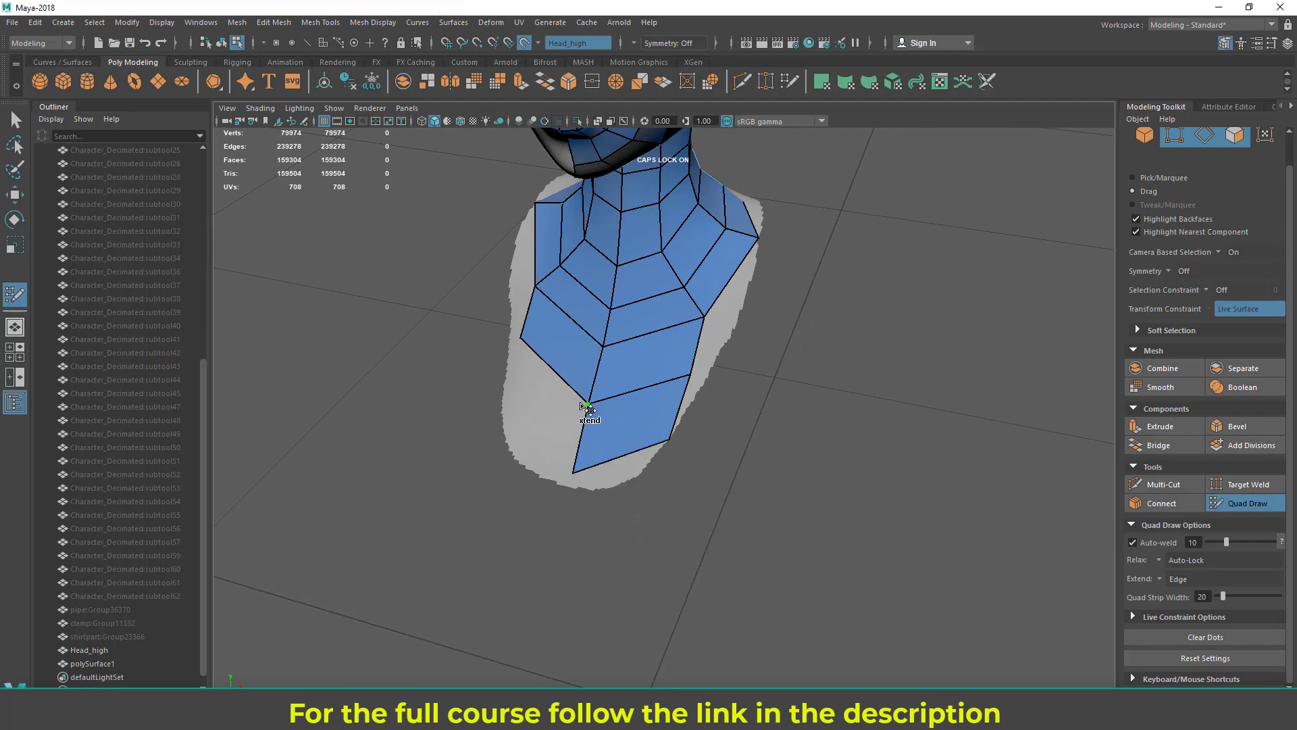
{"action": "left_click_drag", "start_coordinate": [571, 391], "coordinate": [645, 476]}
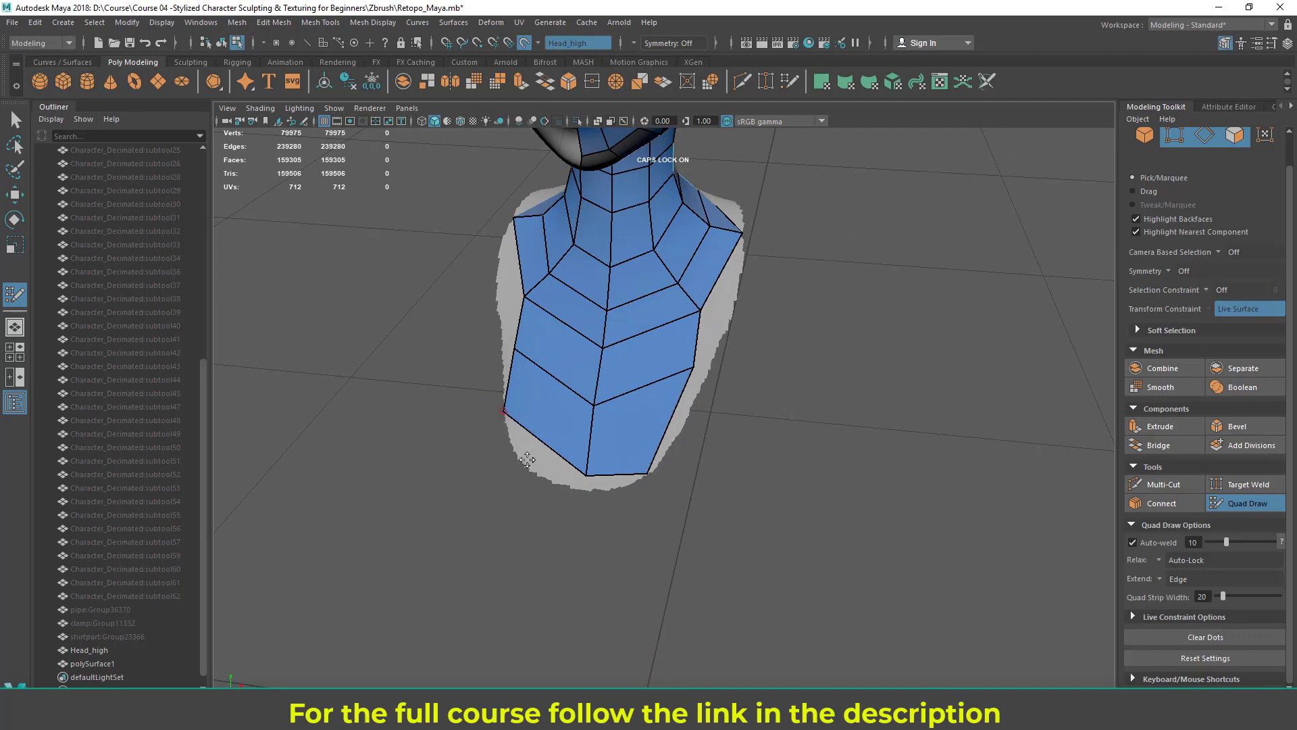
- Adjust the outer vertices of the new chest quads to follow the outline of the sculpted bust
{"action": "left_click_drag", "start_coordinate": [515, 376], "coordinate": [553, 373], "text": "alt"}
{"action": "middle_click_drag", "start_coordinate": [601, 338], "coordinate": [570, 362], "text": "alt"}
{"action": "left_click_drag", "start_coordinate": [569, 363], "coordinate": [651, 377], "text": "alt"}
{"action": "left_click_drag", "start_coordinate": [534, 394], "coordinate": [679, 320], "text": "alt"}
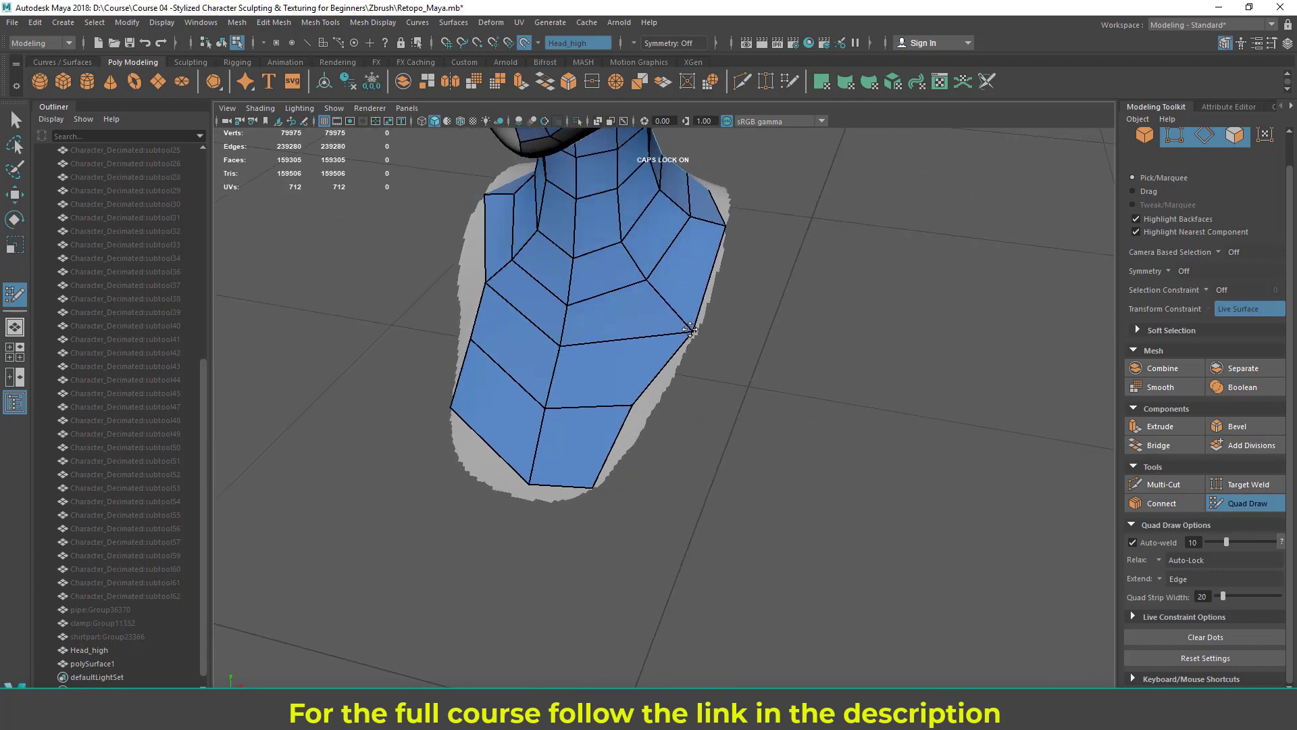
{"action": "mouse_move", "coordinate": [653, 416]}
{"action": "left_mouse_down", "text": "alt"}
{"action": "mouse_move", "coordinate": [707, 374]}
{"action": "mouse_move", "coordinate": [707, 414]}
{"action": "mouse_move", "coordinate": [694, 370]}
{"action": "mouse_move", "coordinate": [727, 379]}
{"action": "mouse_move", "coordinate": [732, 431]}
{"action": "left_mouse_up", "text": "alt"}
- Inspect the topology around the eye, nose, cheek and side of the head up close
{"action": "left_click_drag", "start_coordinate": [675, 395], "coordinate": [681, 305], "text": "alt"}
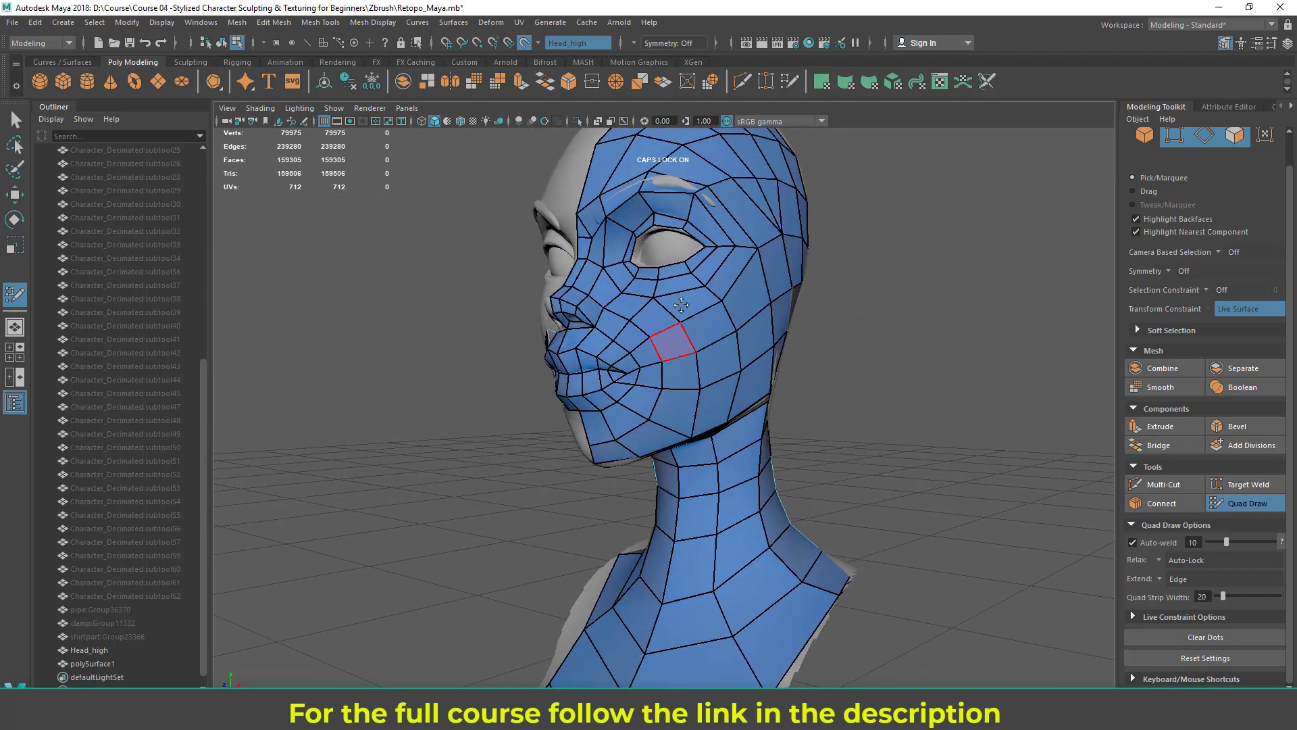
{"action": "left_click_drag", "start_coordinate": [638, 410], "coordinate": [665, 375], "text": "alt"}
{"action": "right_click_drag", "start_coordinate": [666, 375], "coordinate": [702, 334], "text": "alt"}
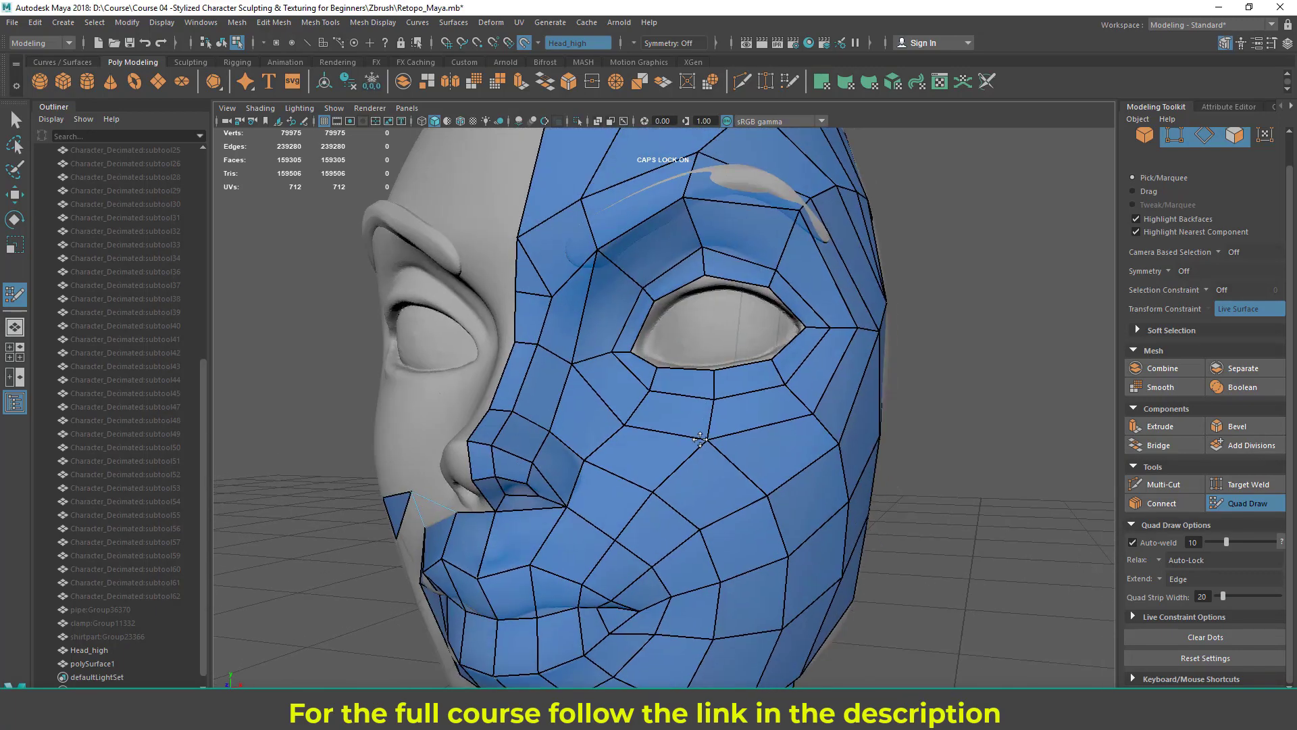
{"action": "middle_click_drag", "start_coordinate": [702, 335], "coordinate": [701, 349], "text": "alt"}
{"action": "right_click_drag", "start_coordinate": [701, 349], "coordinate": [684, 351], "text": "alt"}
{"action": "left_click_drag", "start_coordinate": [877, 368], "coordinate": [821, 389], "text": "alt"}
{"action": "middle_click_drag", "start_coordinate": [821, 389], "coordinate": [833, 277], "text": "alt"}
{"action": "mouse_move", "coordinate": [777, 325]}
{"action": "left_mouse_down", "text": "alt"}
{"action": "mouse_move", "coordinate": [835, 301]}
{"action": "mouse_move", "coordinate": [795, 326]}
{"action": "left_mouse_up", "text": "alt"}
{"action": "middle_click_drag", "start_coordinate": [796, 327], "coordinate": [789, 353], "text": "alt"}
{"action": "left_click_drag", "start_coordinate": [789, 353], "coordinate": [711, 313], "text": "alt"}
{"action": "scroll", "coordinate": [711, 313], "scroll_direction": "up", "scroll_amount": 1}
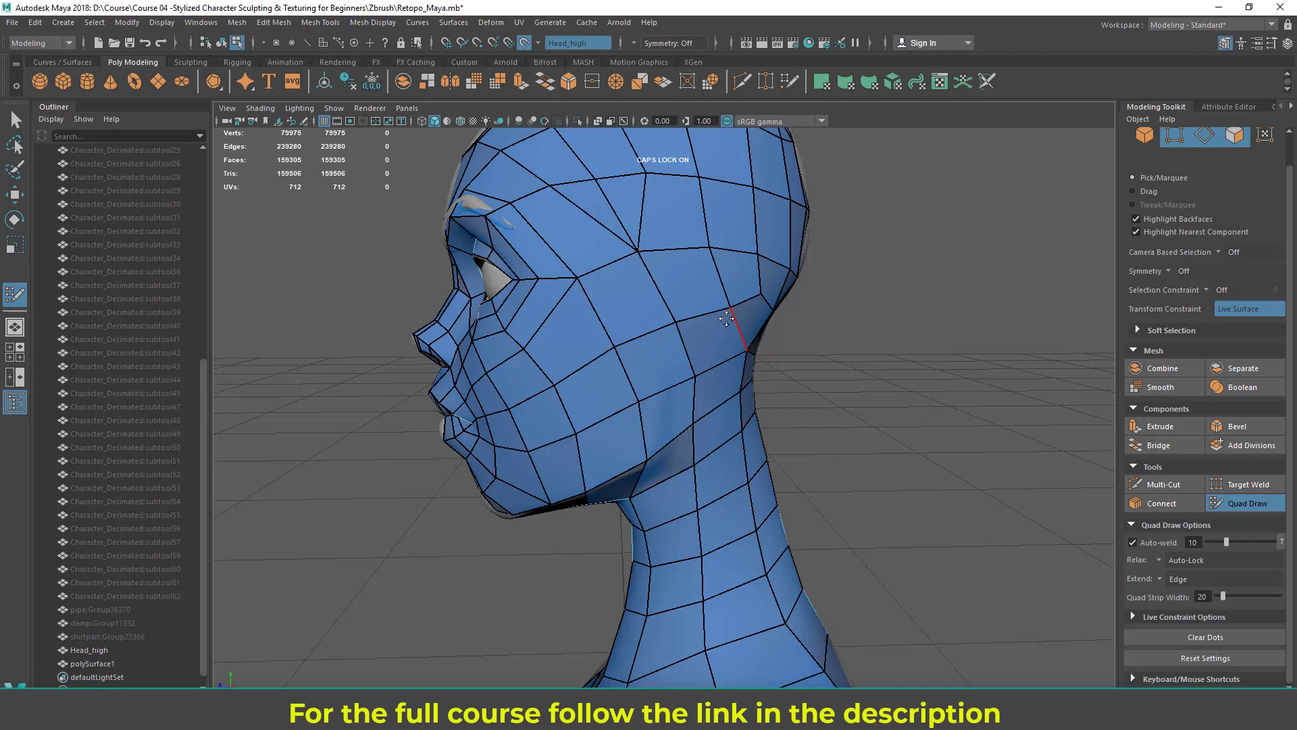
- Examine the whole head and neck mesh in profile and three-quarter view
{"action": "scroll", "coordinate": [672, 336], "scroll_direction": "down", "scroll_amount": 4}
{"action": "mouse_move", "coordinate": [672, 335]}
{"action": "left_mouse_down", "text": "alt"}
{"action": "mouse_move", "coordinate": [756, 331]}
{"action": "mouse_move", "coordinate": [665, 316]}
{"action": "left_mouse_up", "text": "alt"}
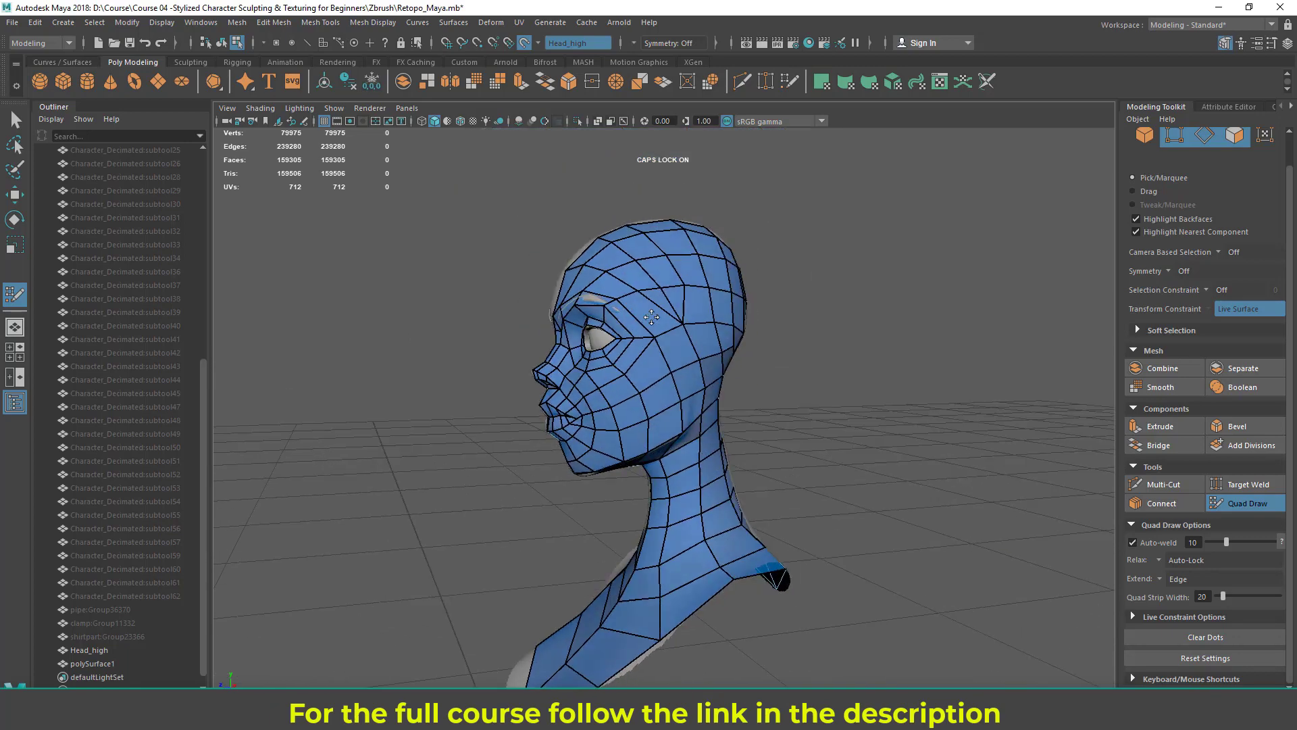
{"action": "middle_click_drag", "start_coordinate": [667, 316], "coordinate": [671, 347], "text": "alt"}
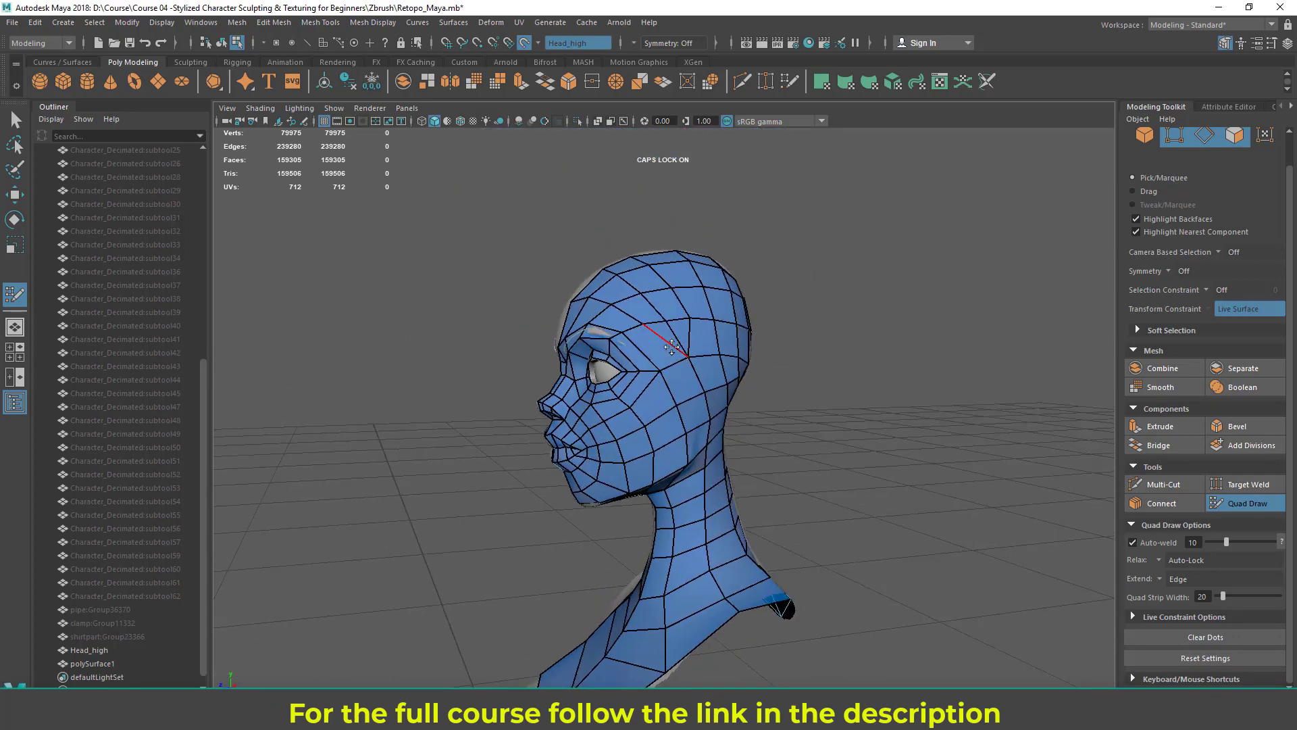
{"action": "right_click_drag", "start_coordinate": [671, 346], "coordinate": [834, 449], "text": "alt"}
{"action": "left_click_drag", "start_coordinate": [841, 427], "coordinate": [880, 425], "text": "alt"}
{"action": "left_click_drag", "start_coordinate": [771, 439], "coordinate": [695, 447], "text": "alt"}
{"action": "right_click_drag", "start_coordinate": [695, 447], "coordinate": [647, 411], "text": "alt"}
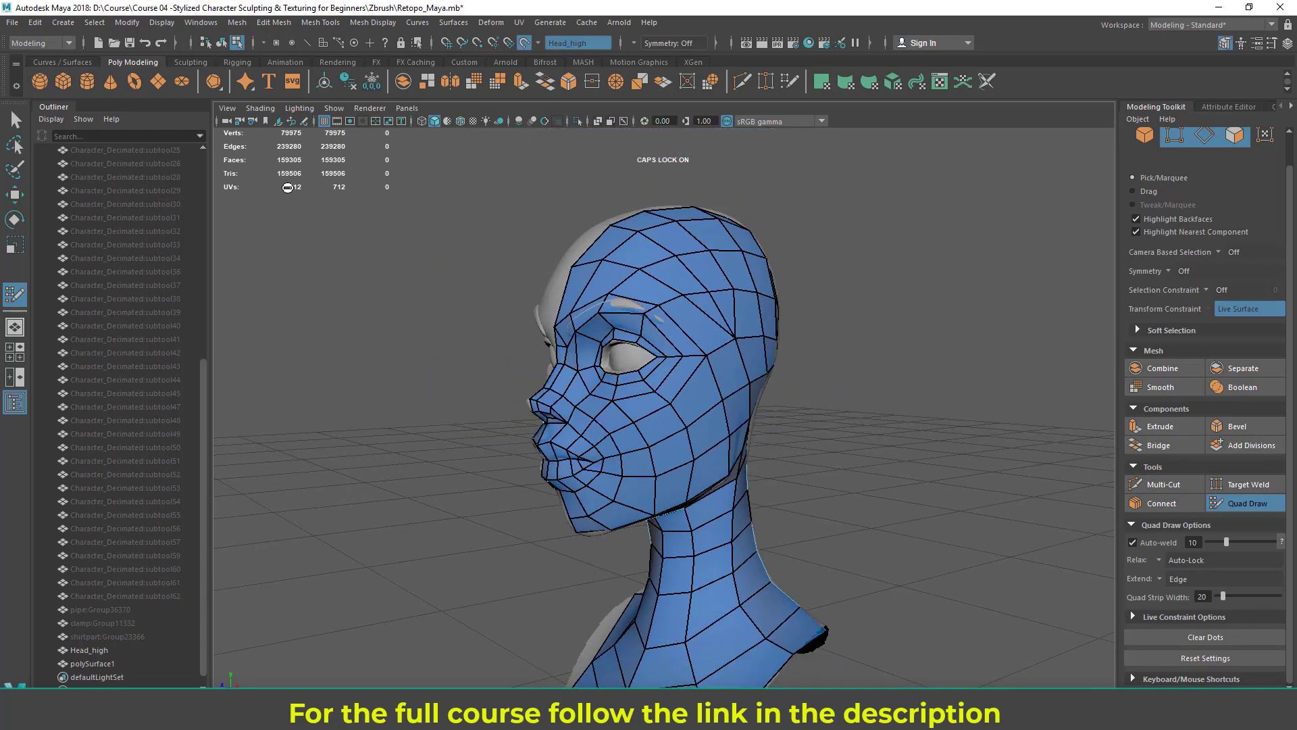
{"action": "left_click_drag", "start_coordinate": [695, 378], "coordinate": [733, 387], "text": "alt"}
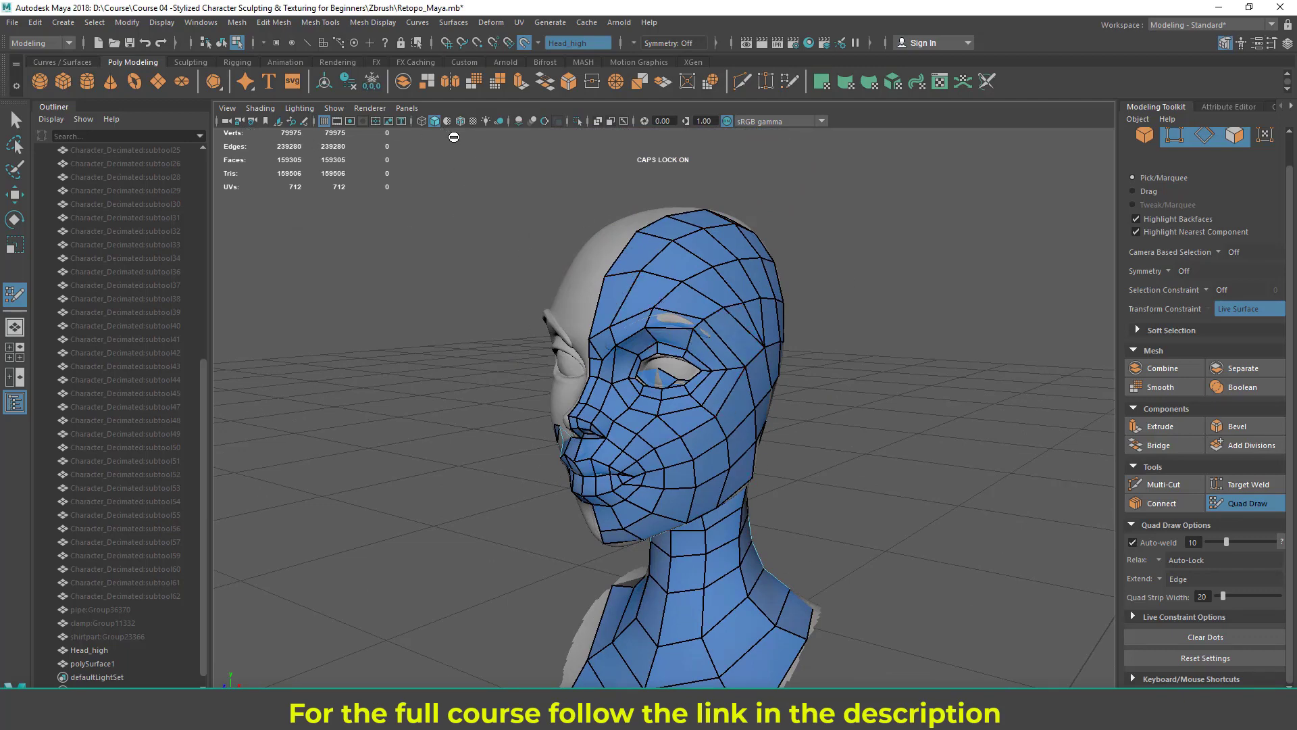
- Leave Quad Draw, select the retopology mesh in object mode and isolate it in the viewport
{"action": "left_click", "coordinate": [16, 121]}
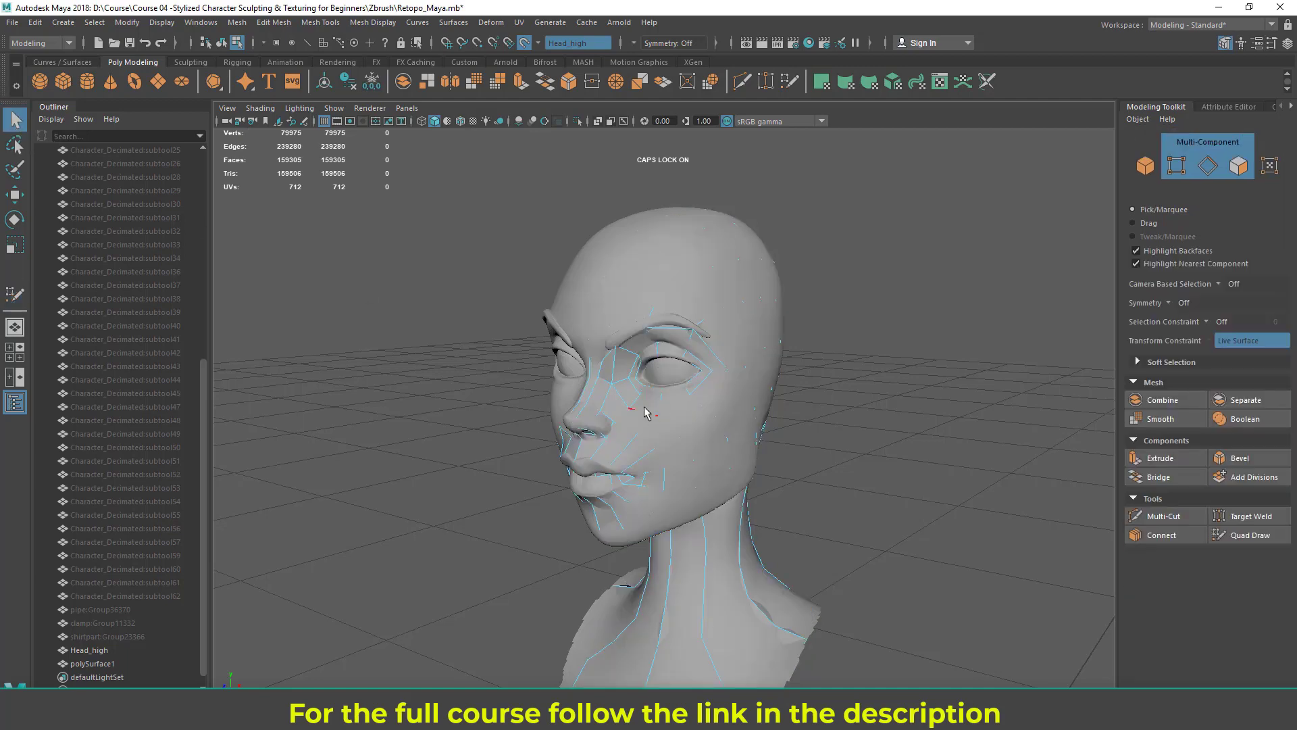
{"action": "middle_click_drag", "start_coordinate": [646, 416], "coordinate": [642, 375], "text": "alt"}
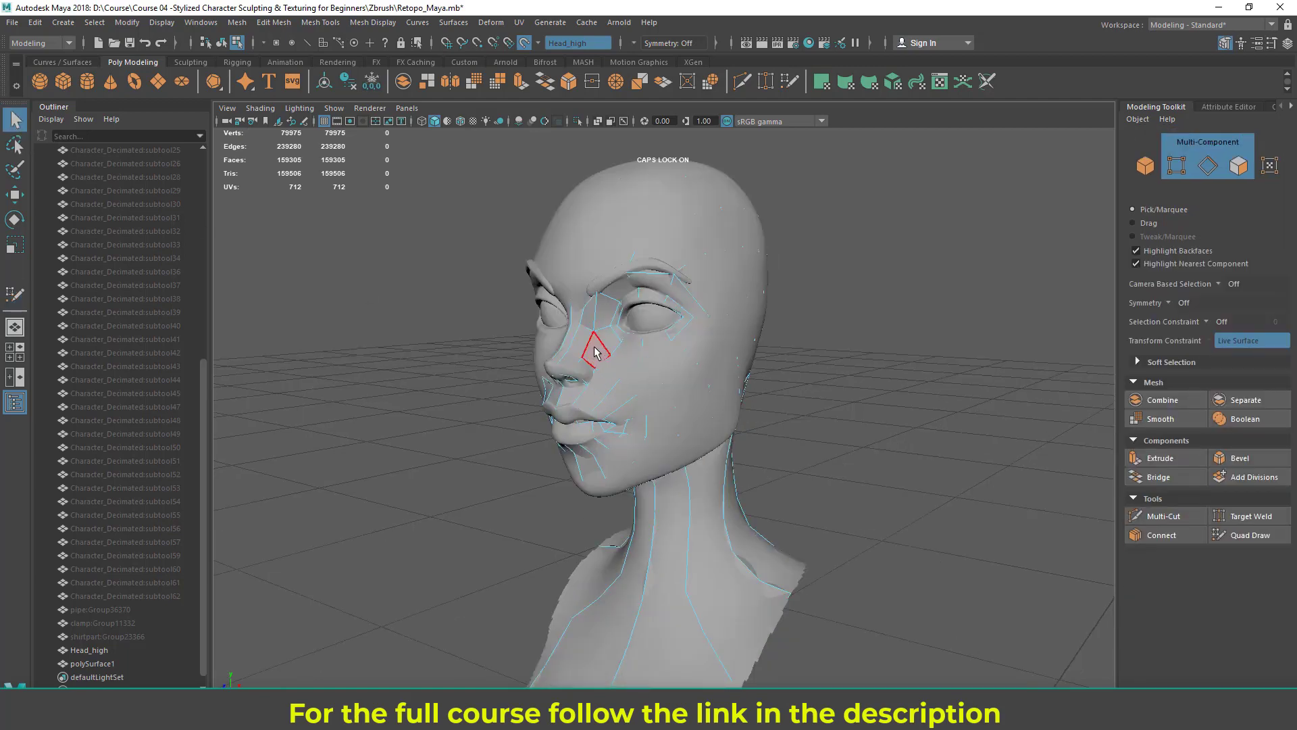
{"action": "right_click", "coordinate": [597, 353]}
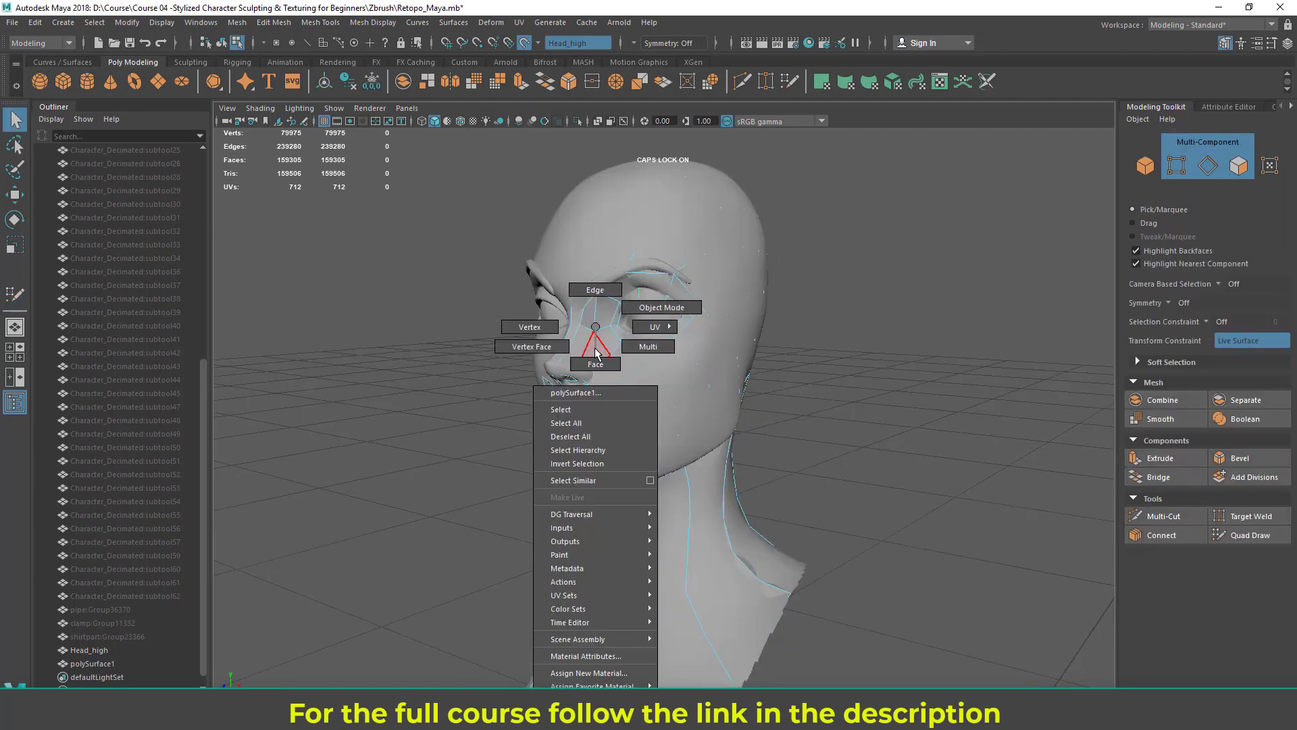
{"action": "left_click", "coordinate": [666, 307]}
{"action": "left_click_drag", "start_coordinate": [655, 414], "coordinate": [626, 219], "text": "alt"}
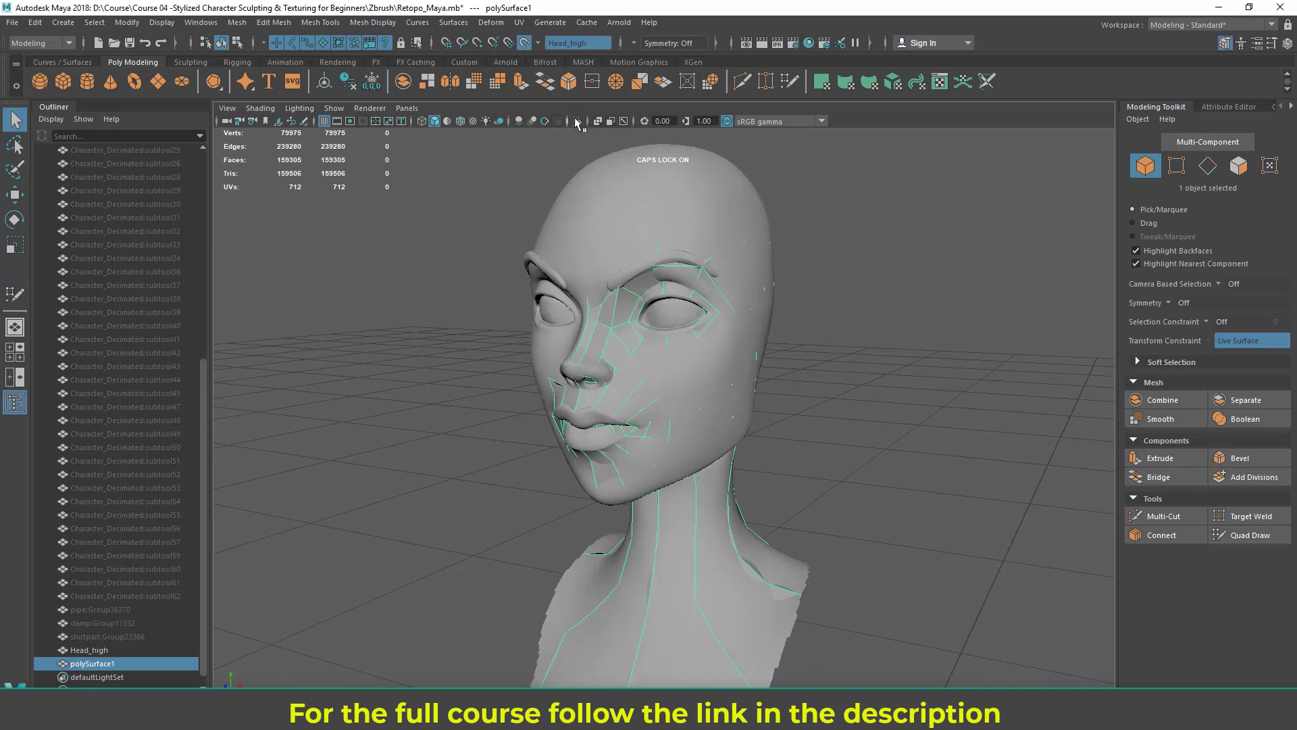
{"action": "left_click", "coordinate": [334, 108]}
{"action": "mouse_move", "coordinate": [346, 132]}
{"action": "left_click", "coordinate": [534, 139]}
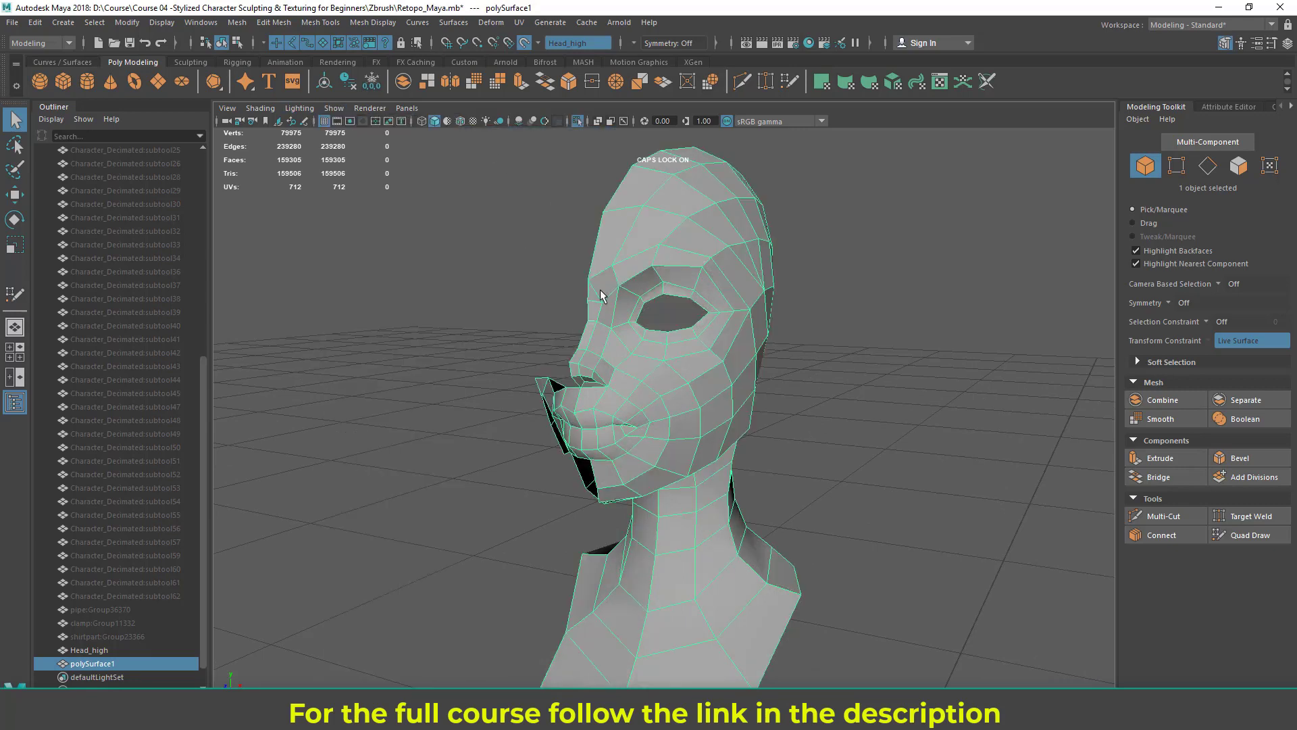
- Reselect the isolated retopology mesh and review its overall shape and edge flow
{"action": "left_click_drag", "start_coordinate": [625, 261], "coordinate": [713, 236], "text": "alt"}
{"action": "left_click", "coordinate": [818, 281]}
{"action": "left_click", "coordinate": [662, 281]}
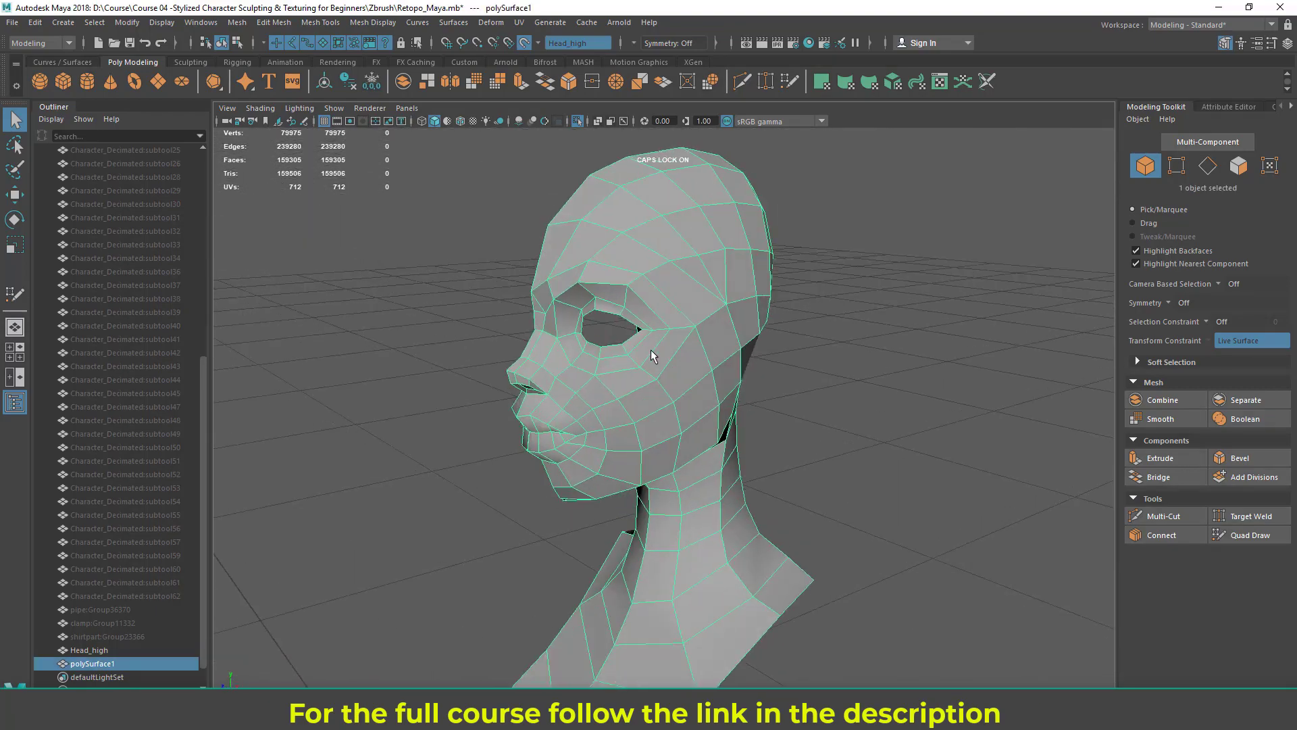
{"action": "left_click_drag", "start_coordinate": [653, 356], "coordinate": [625, 321], "text": "alt"}
{"action": "left_click_drag", "start_coordinate": [256, 197], "coordinate": [486, 295], "text": "alt"}
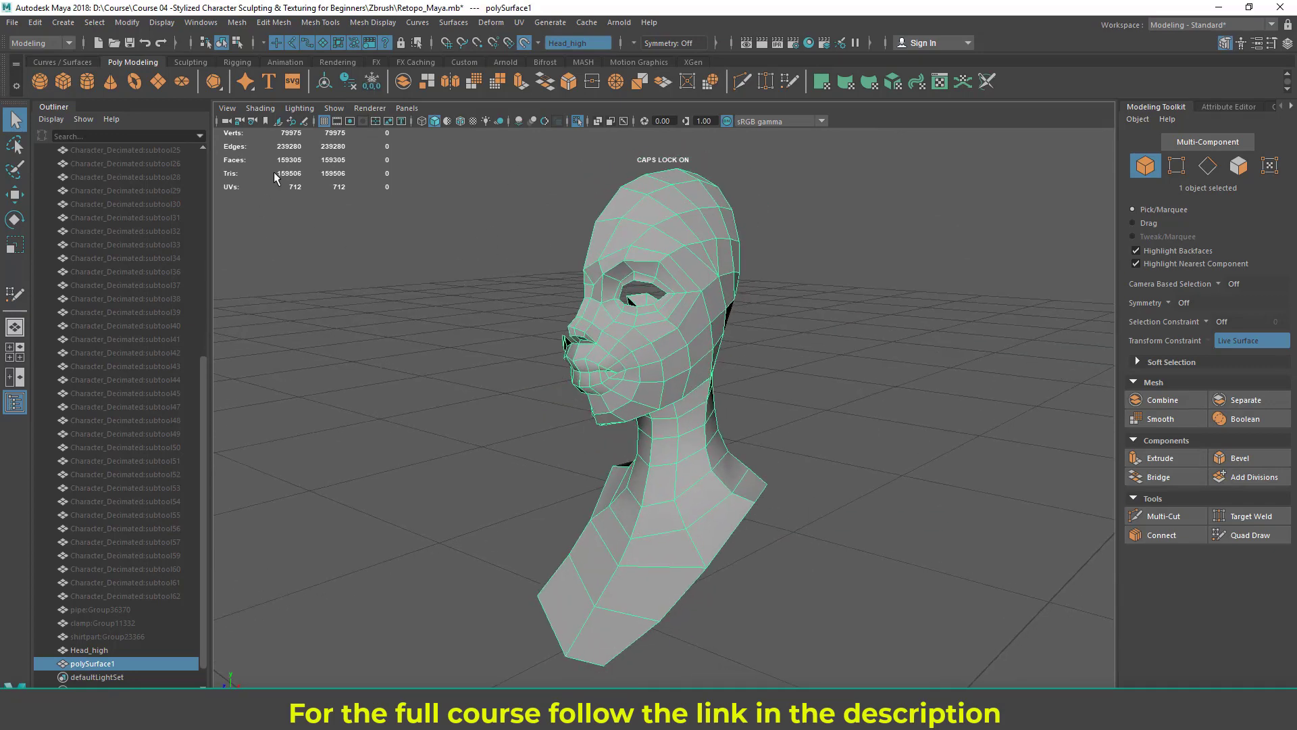
{"action": "left_click_drag", "start_coordinate": [386, 196], "coordinate": [632, 286], "text": "alt"}
- Select all faces of the isolated mesh to check its face count, and return to object mode with the mesh selected
{"action": "right_click_drag", "start_coordinate": [628, 245], "coordinate": [630, 294]}
{"action": "scroll", "coordinate": [643, 289], "scroll_direction": "down", "scroll_amount": 3}
{"action": "left_click_drag", "start_coordinate": [538, 232], "coordinate": [983, 685]}
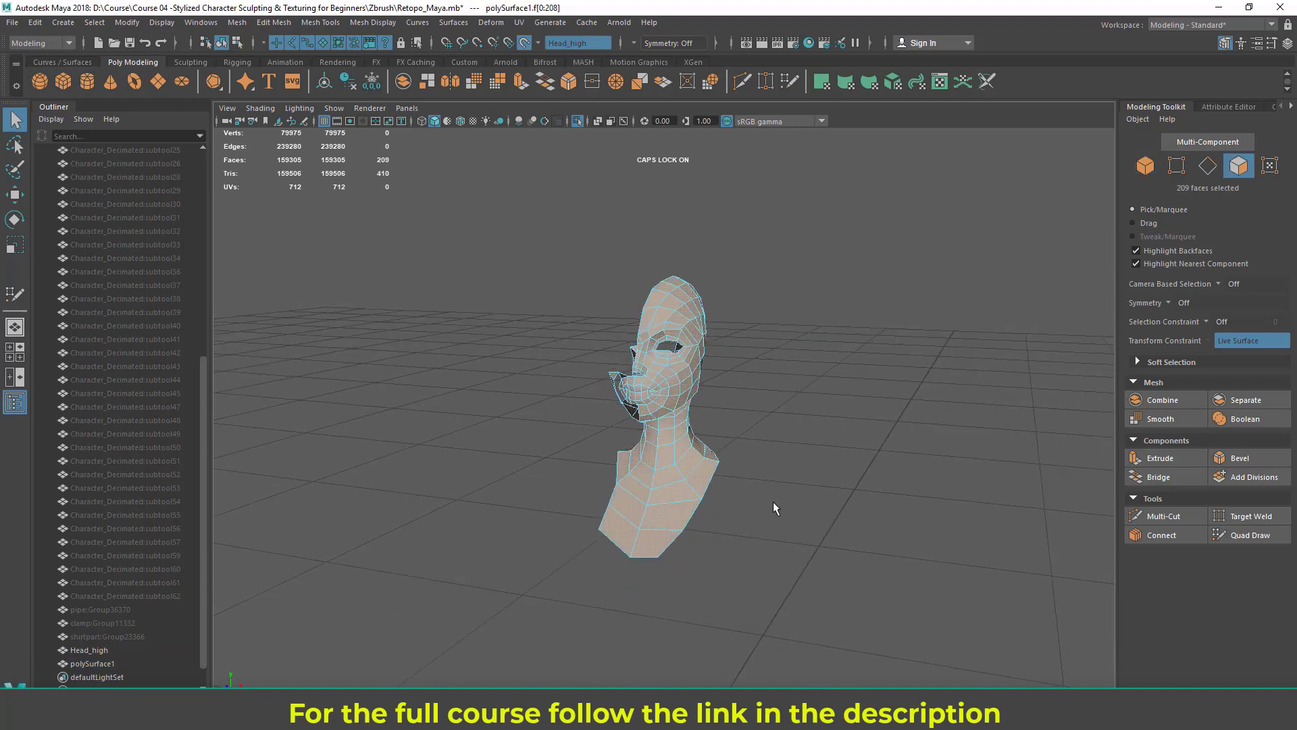
{"action": "scroll", "coordinate": [611, 379], "scroll_direction": "up", "scroll_amount": 2}
{"action": "scroll", "coordinate": [662, 377], "scroll_direction": "up", "scroll_amount": 4}
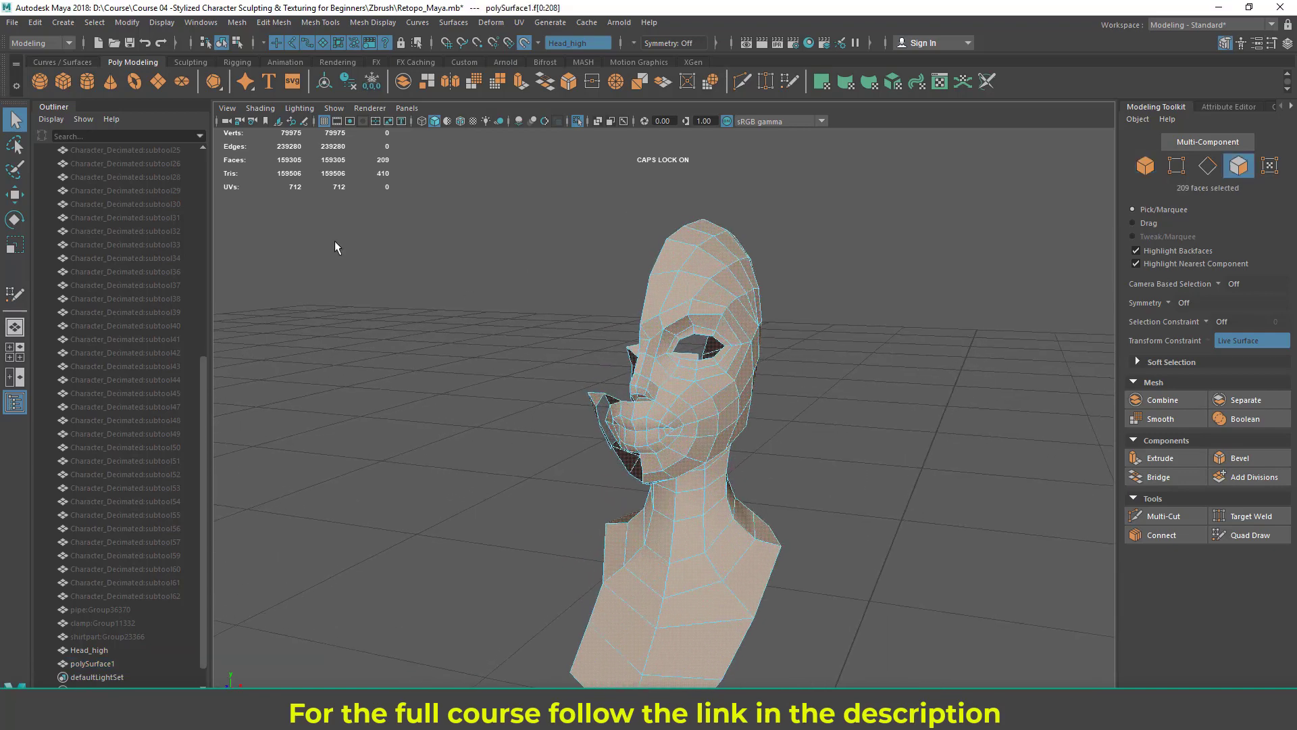
{"action": "left_click_drag", "start_coordinate": [702, 362], "coordinate": [675, 385], "text": "alt"}
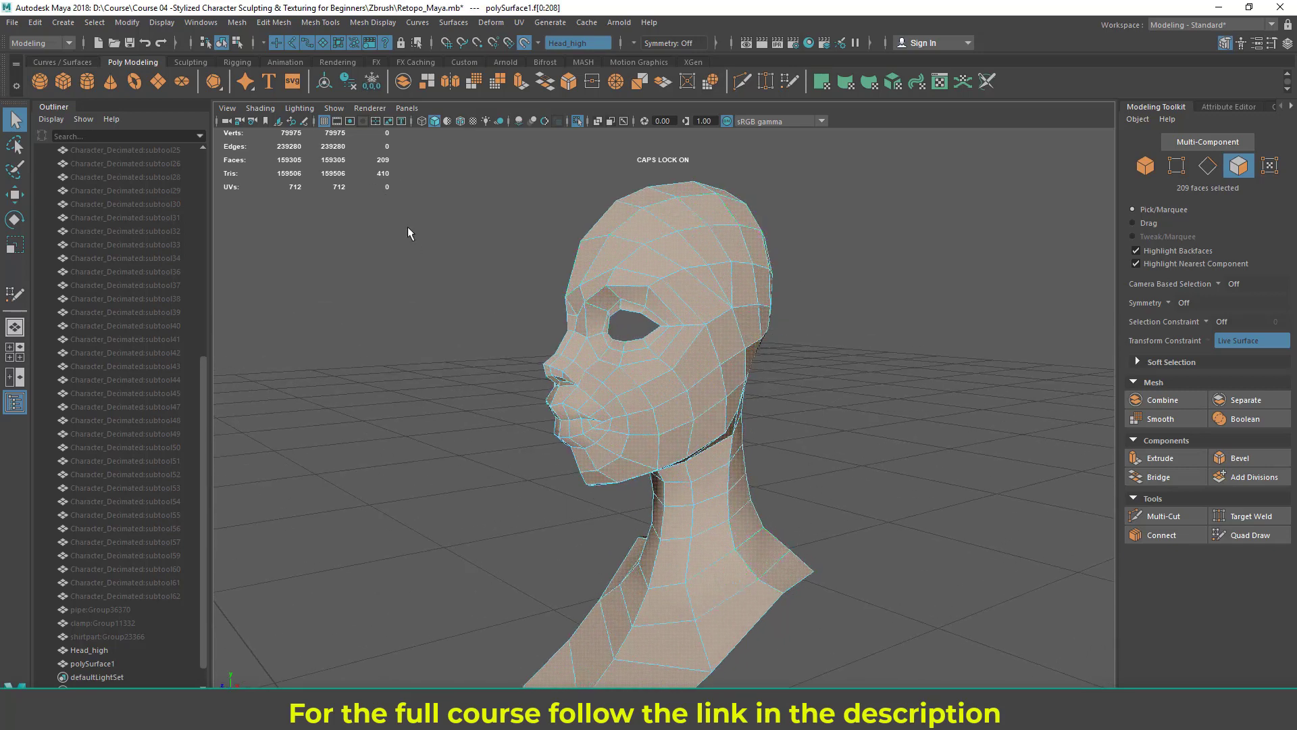
{"action": "mouse_move", "coordinate": [702, 283]}
{"action": "left_mouse_down", "text": "alt"}
{"action": "mouse_move", "coordinate": [946, 283]}
{"action": "mouse_move", "coordinate": [639, 275]}
{"action": "mouse_move", "coordinate": [721, 281]}
{"action": "left_mouse_up", "text": "alt"}
{"action": "scroll", "coordinate": [640, 275], "scroll_direction": "up", "scroll_amount": 2}
{"action": "right_click_drag", "start_coordinate": [700, 238], "coordinate": [866, 240]}
{"action": "left_click", "coordinate": [866, 239]}
{"action": "left_click", "coordinate": [601, 240]}
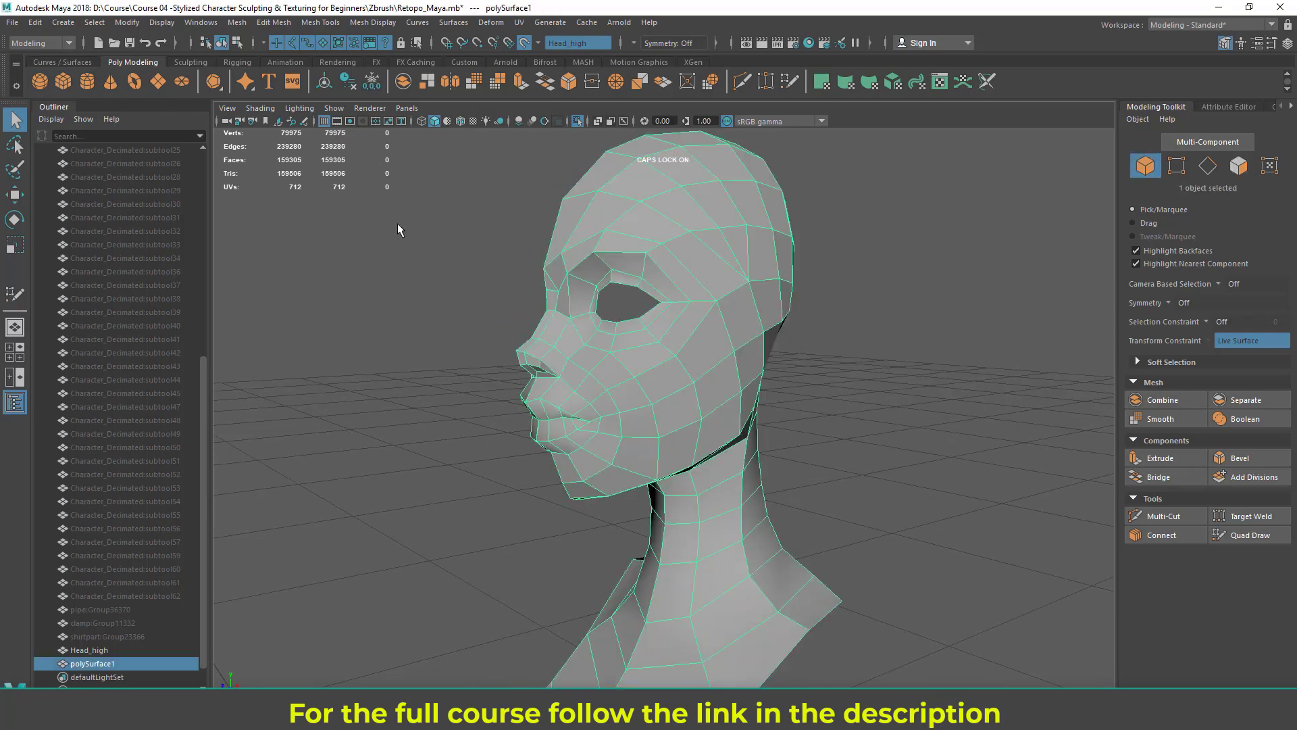
{"action": "left_click_drag", "start_coordinate": [393, 174], "coordinate": [442, 278], "text": "alt"}
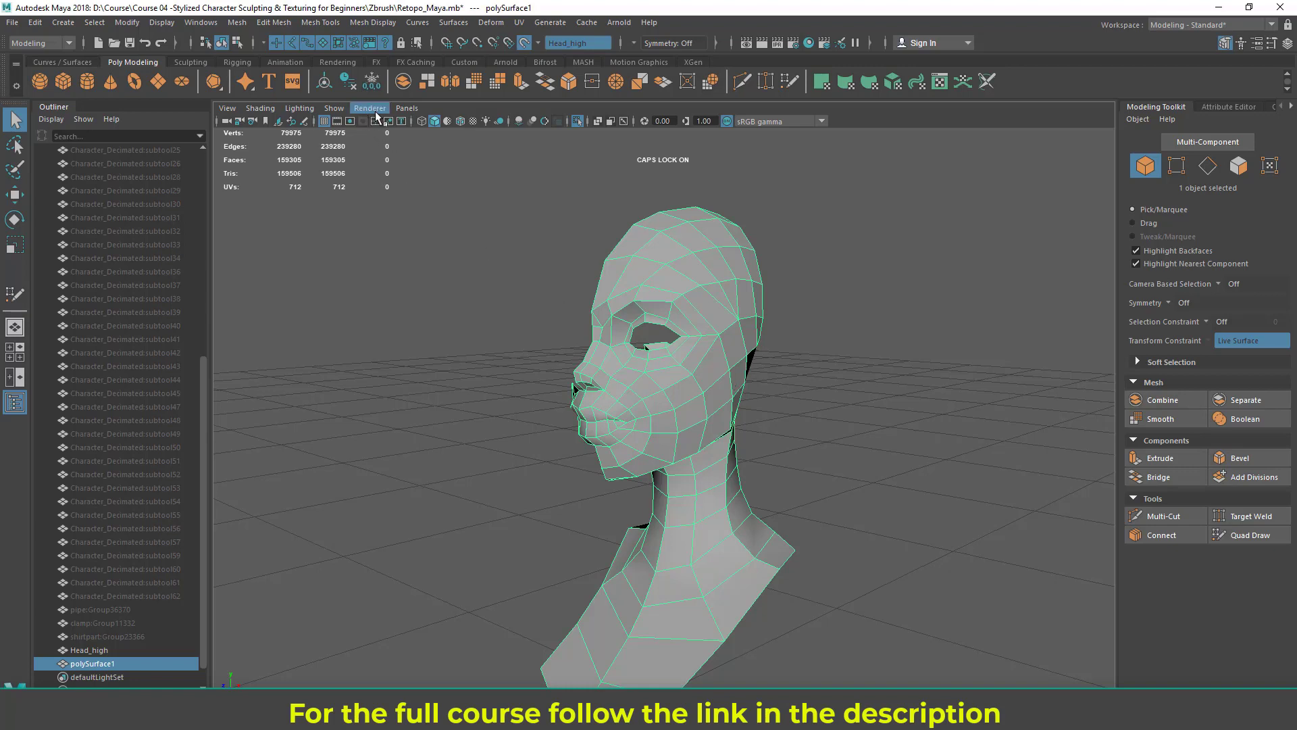
- Turn off the isolated view to display the high-resolution head together with the retopology mesh
{"action": "left_click", "coordinate": [334, 108]}
{"action": "mouse_move", "coordinate": [405, 132]}
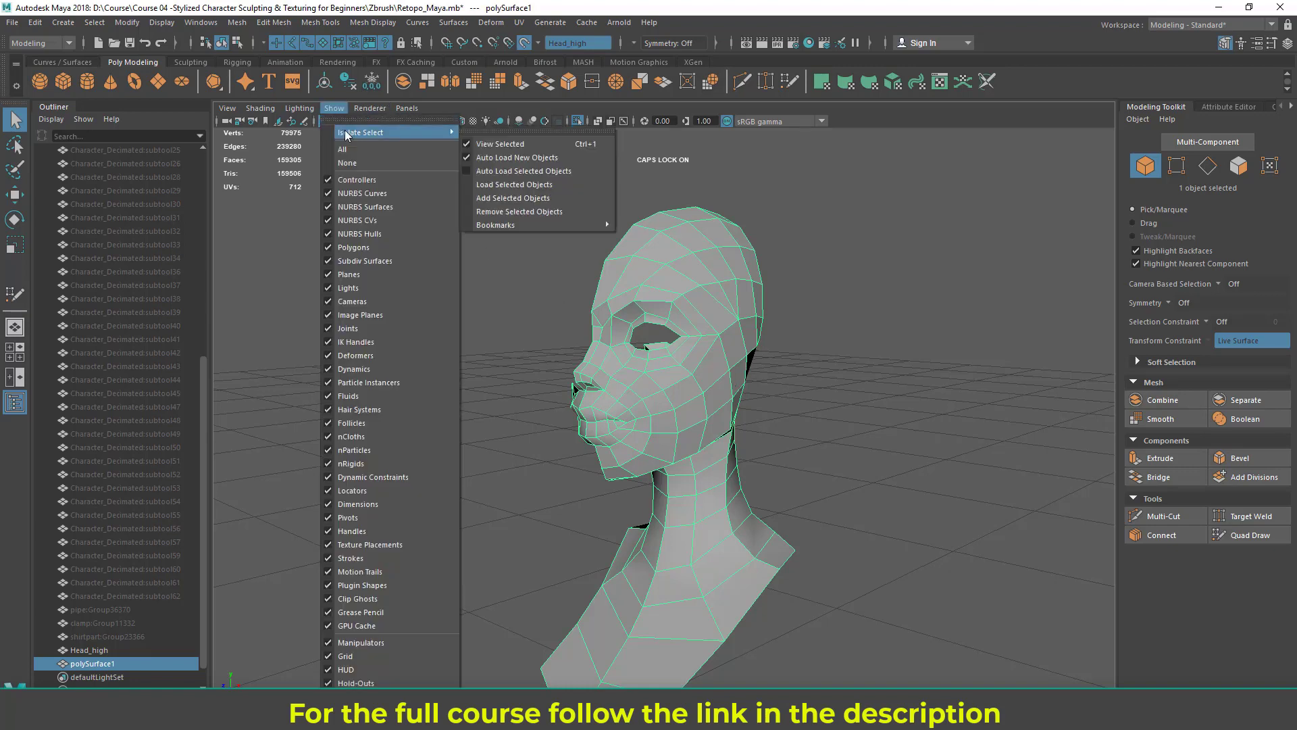
{"action": "left_click", "coordinate": [485, 144]}
{"action": "right_click_drag", "start_coordinate": [530, 298], "coordinate": [568, 324], "text": "alt"}
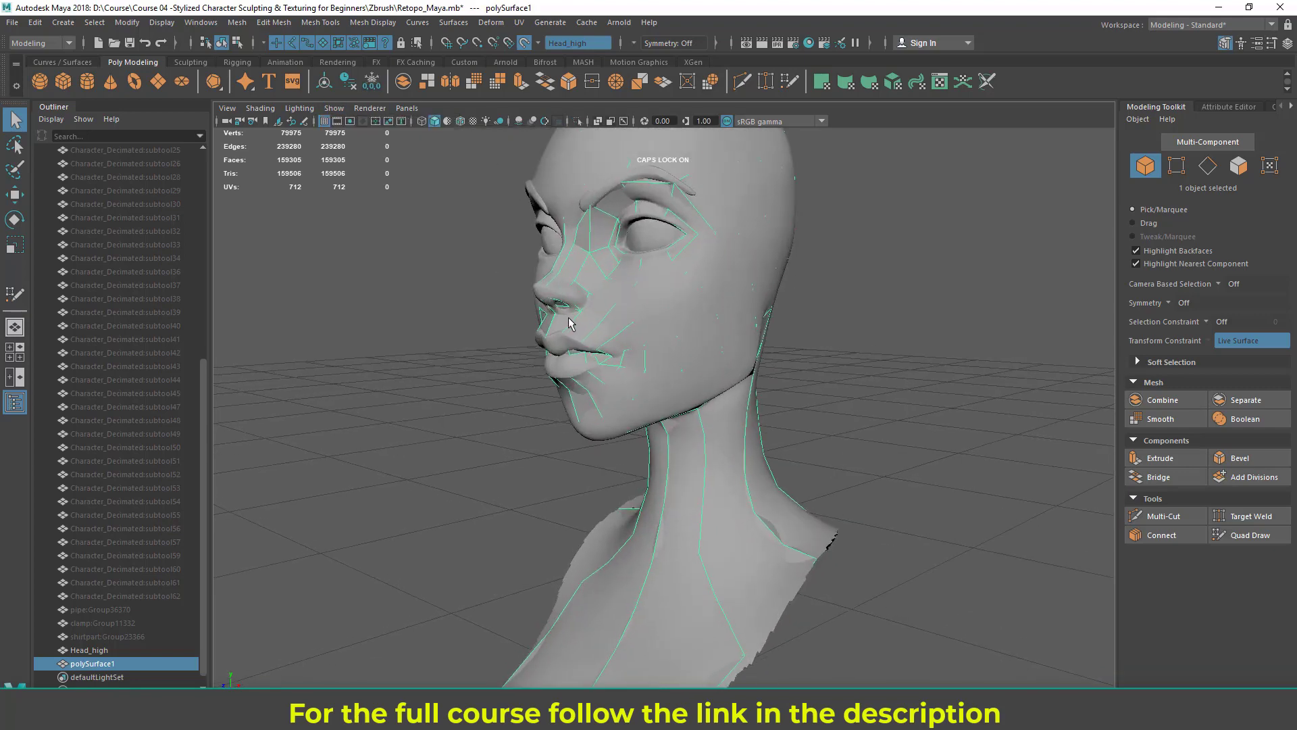
{"action": "left_click_drag", "start_coordinate": [568, 324], "coordinate": [580, 285], "text": "alt"}
{"action": "middle_click_drag", "start_coordinate": [580, 285], "coordinate": [578, 293], "text": "alt"}
{"action": "left_click_drag", "start_coordinate": [579, 293], "coordinate": [595, 296], "text": "alt"}
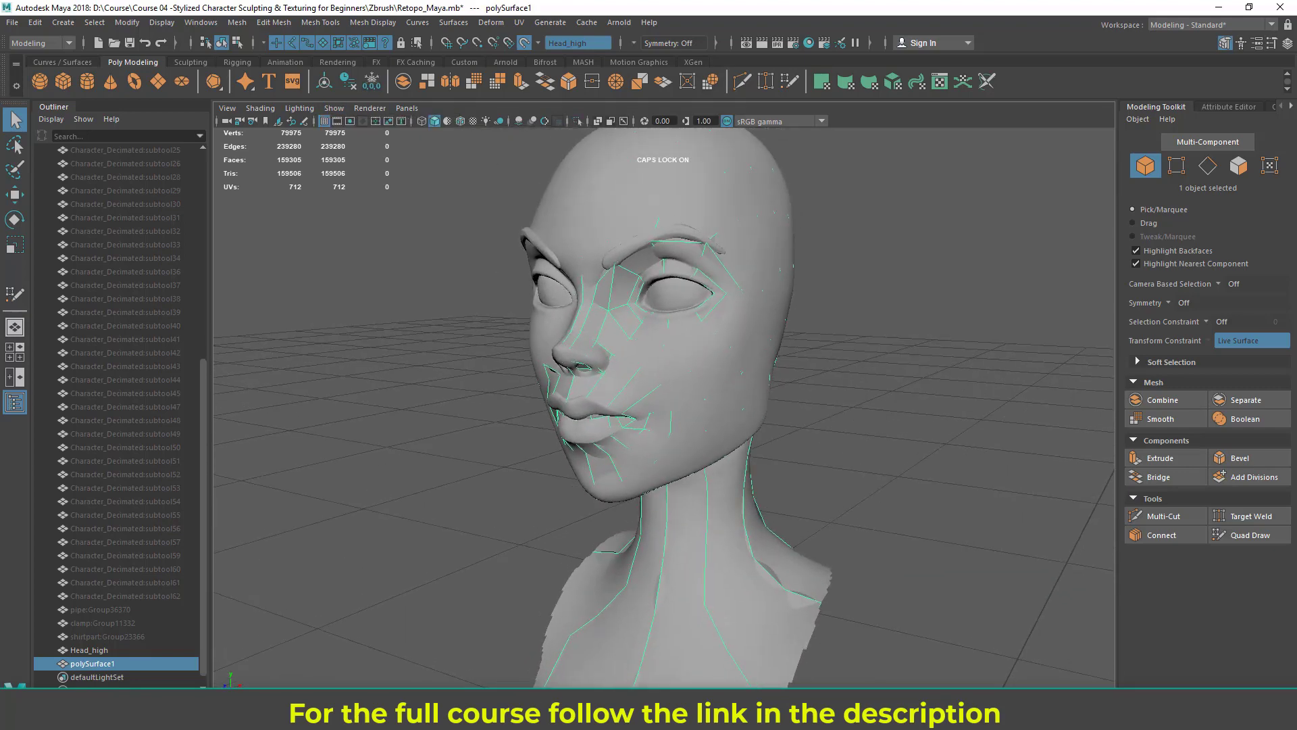
- Reactivate the Quad Draw tool on the selected retopology mesh
{"action": "left_click", "coordinate": [1243, 536]}
{"action": "mouse_move", "coordinate": [911, 420]}
{"action": "right_mouse_down", "text": "alt"}
{"action": "mouse_move", "coordinate": [897, 437]}
{"action": "mouse_move", "coordinate": [925, 459]}
{"action": "right_mouse_up", "text": "alt"}
{"action": "middle_click_drag", "start_coordinate": [759, 351], "coordinate": [796, 391], "text": "alt"}
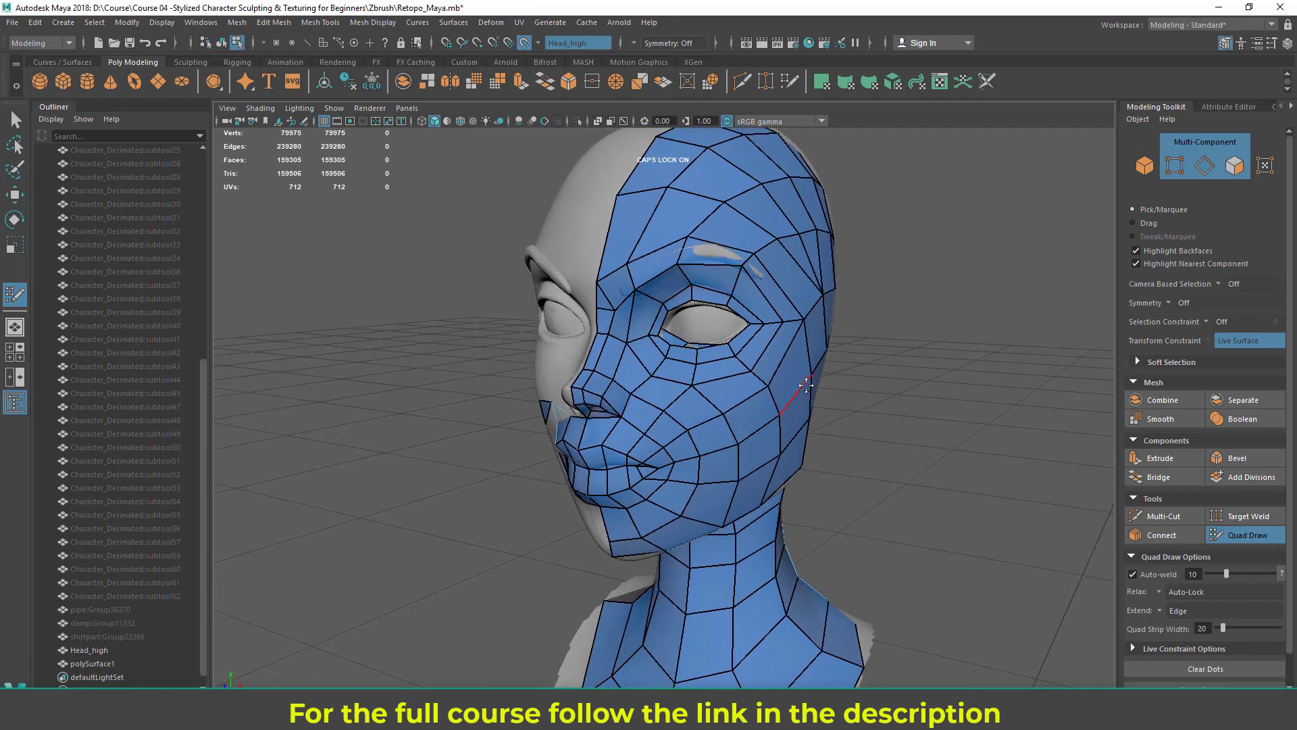
{"action": "left_click_drag", "start_coordinate": [796, 391], "coordinate": [809, 392], "text": "alt"}
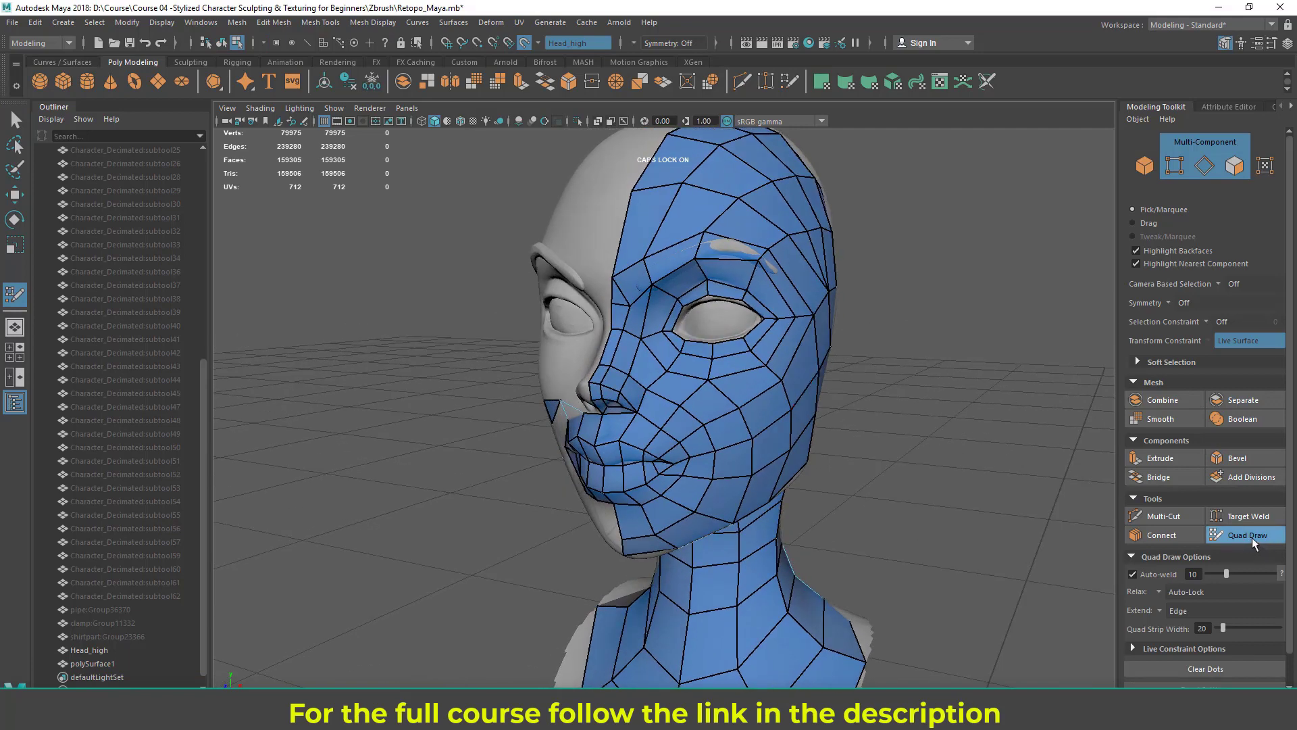
{"action": "middle_click_drag", "start_coordinate": [623, 308], "coordinate": [575, 295], "text": "alt"}
{"action": "middle_click_drag", "start_coordinate": [633, 368], "coordinate": [633, 336], "text": "alt"}
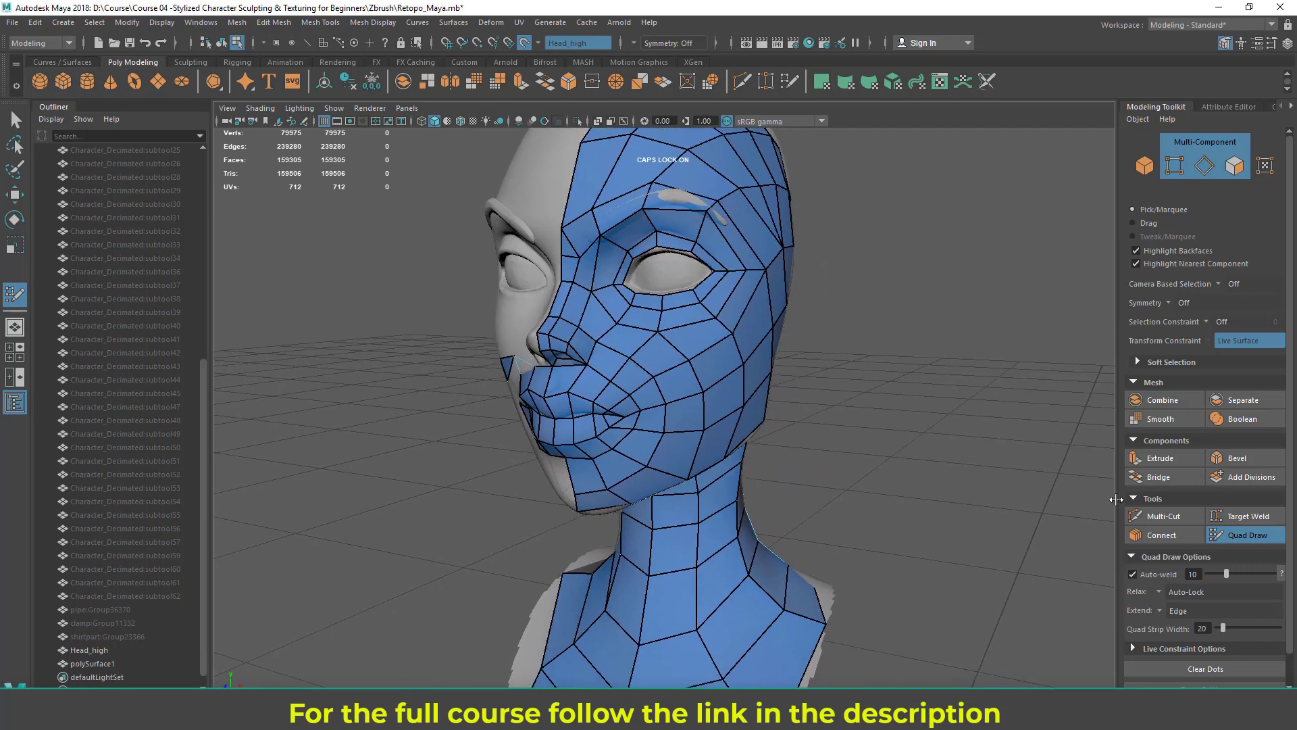
- Inspect the retopology around the mouth, nose and eye openings from several angles
{"action": "left_click_drag", "start_coordinate": [727, 403], "coordinate": [670, 360], "text": "alt"}
{"action": "left_click_drag", "start_coordinate": [791, 379], "coordinate": [689, 317], "text": "alt"}
{"action": "middle_click_drag", "start_coordinate": [690, 317], "coordinate": [687, 338], "text": "alt"}
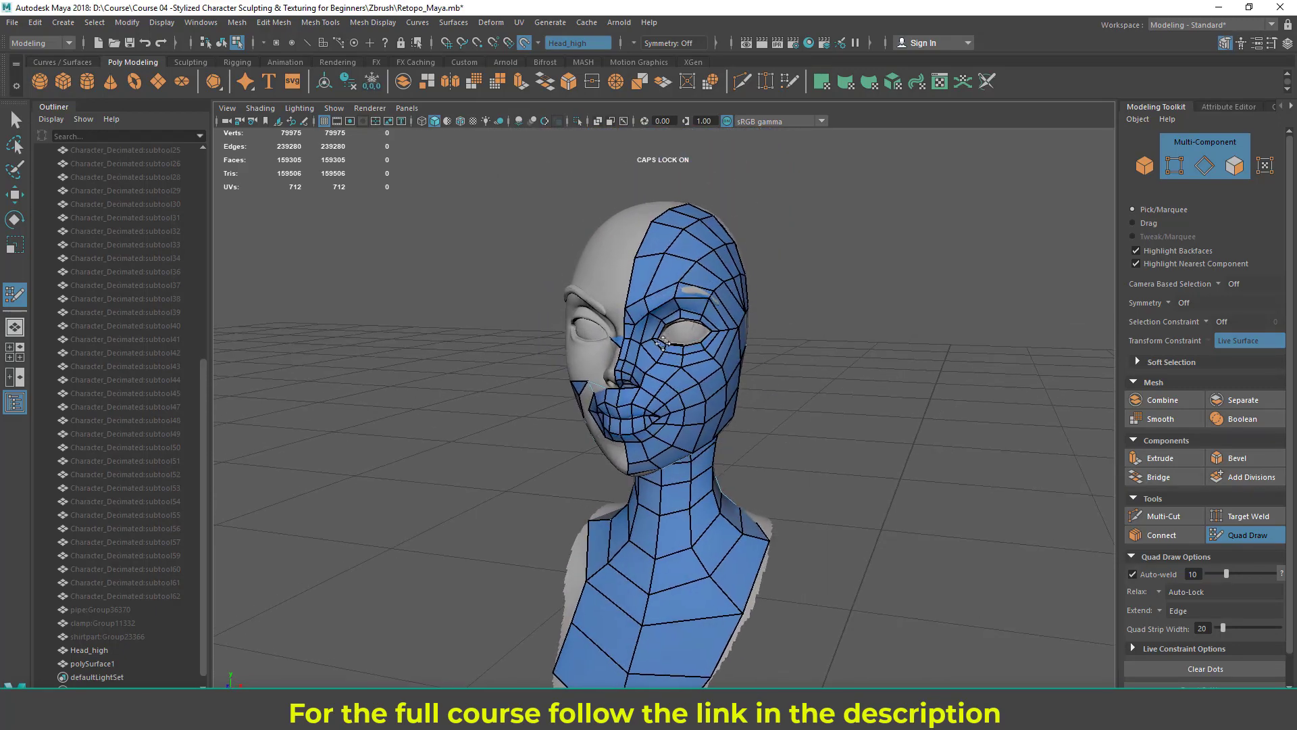
{"action": "scroll", "coordinate": [654, 414], "scroll_direction": "up", "scroll_amount": 4}
{"action": "left_click_drag", "start_coordinate": [655, 414], "coordinate": [719, 388], "text": "alt"}
{"action": "scroll", "coordinate": [683, 401], "scroll_direction": "up", "scroll_amount": 2}
{"action": "scroll", "coordinate": [670, 379], "scroll_direction": "up", "scroll_amount": 4}
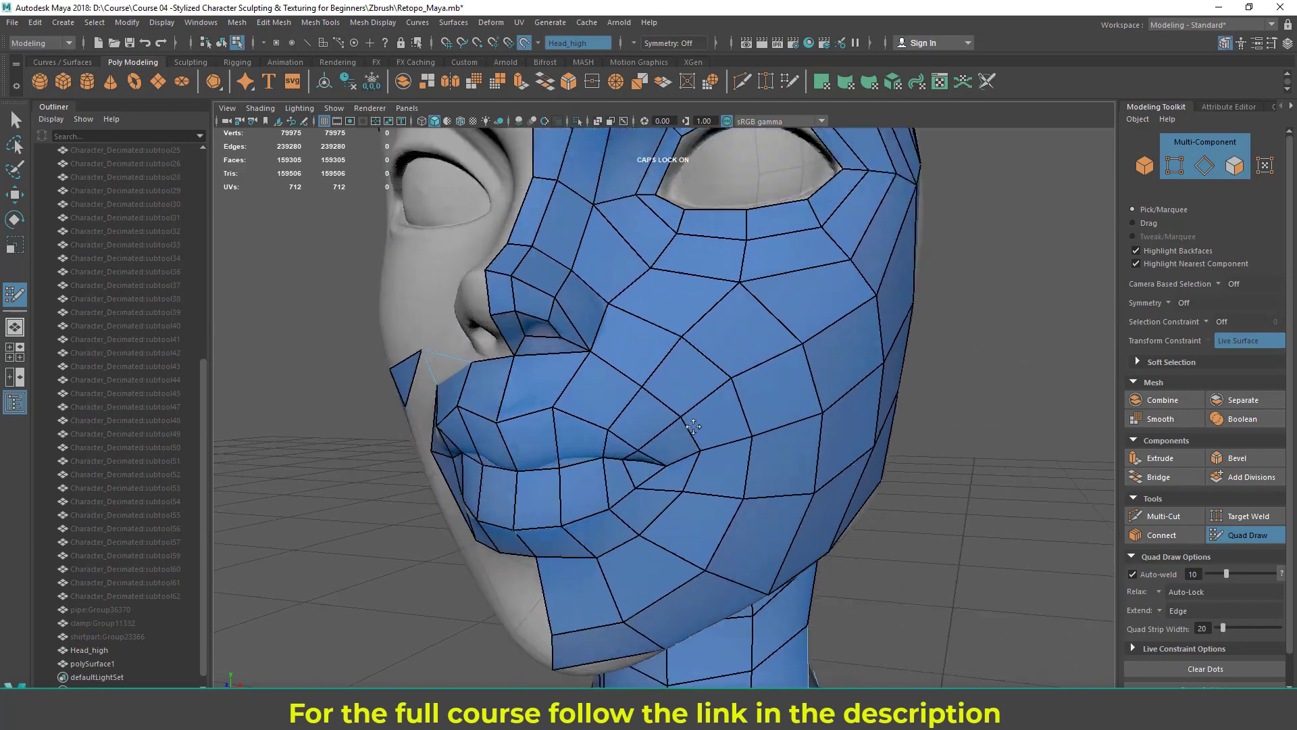
{"action": "scroll", "coordinate": [676, 372], "scroll_direction": "down", "scroll_amount": 3}
{"action": "scroll", "coordinate": [746, 288], "scroll_direction": "up", "scroll_amount": 1}
{"action": "middle_click_drag", "start_coordinate": [732, 246], "coordinate": [734, 350], "text": "alt"}
{"action": "scroll", "coordinate": [734, 350], "scroll_direction": "up", "scroll_amount": 3}
{"action": "left_click_drag", "start_coordinate": [757, 324], "coordinate": [790, 290], "text": "alt"}
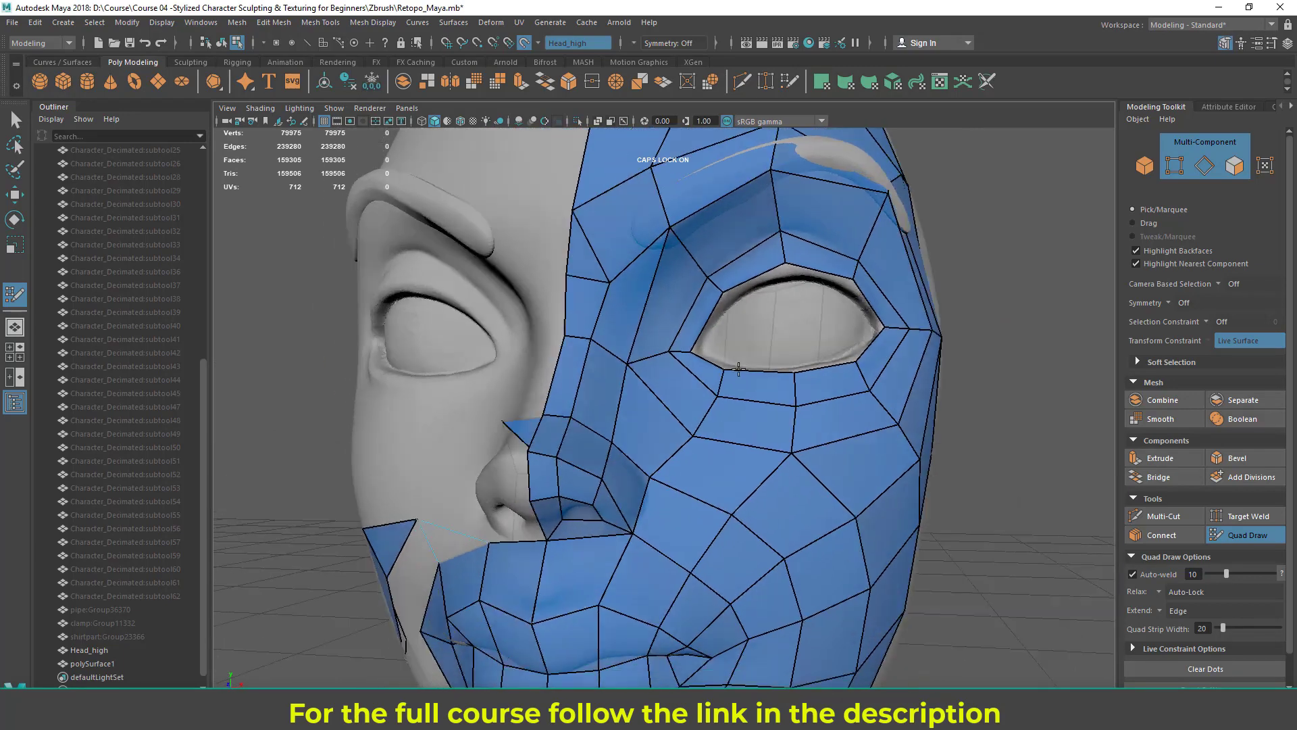
- Insert edge loops radiating from the eye opening through the upper eyelid and from the inner corner toward the nose bridge
{"action": "middle_click_drag", "start_coordinate": [790, 290], "coordinate": [700, 396], "text": "alt"}
{"action": "left_click_drag", "start_coordinate": [724, 359], "coordinate": [700, 358], "text": "alt"}
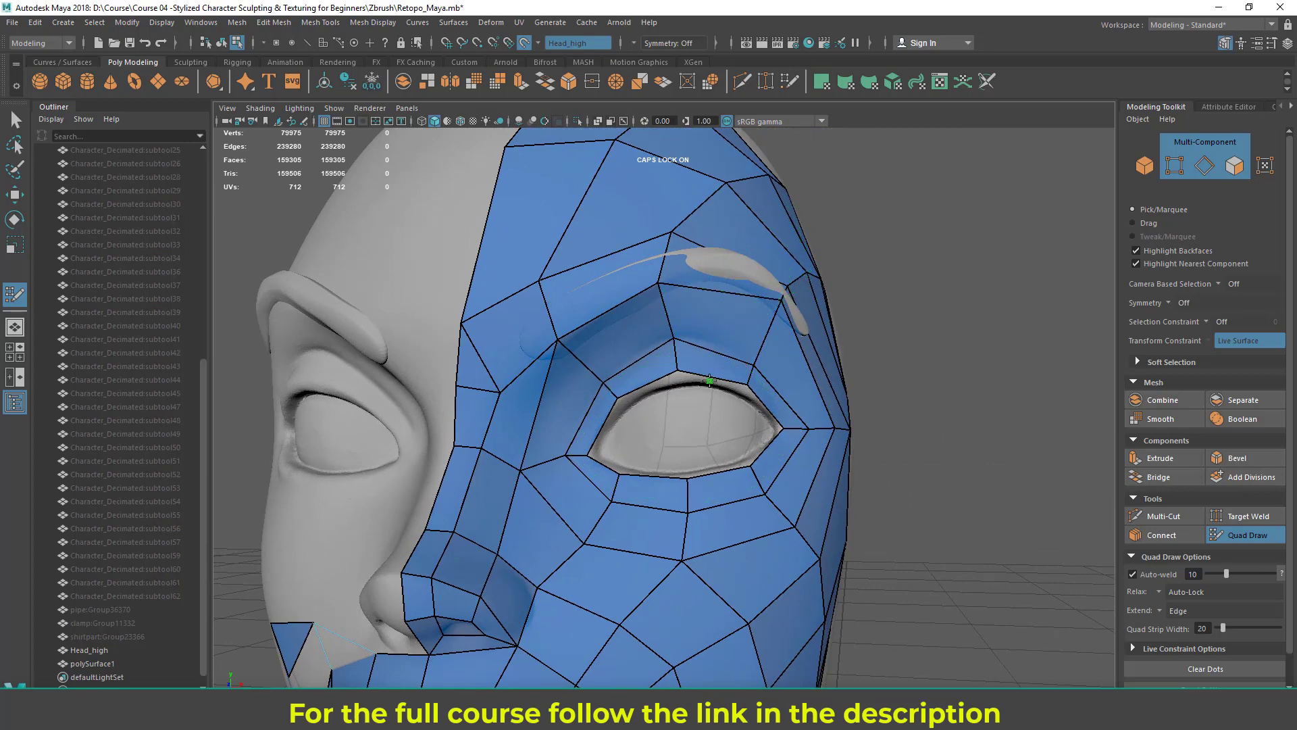
{"action": "left_click", "coordinate": [695, 346], "text": "ctrl"}
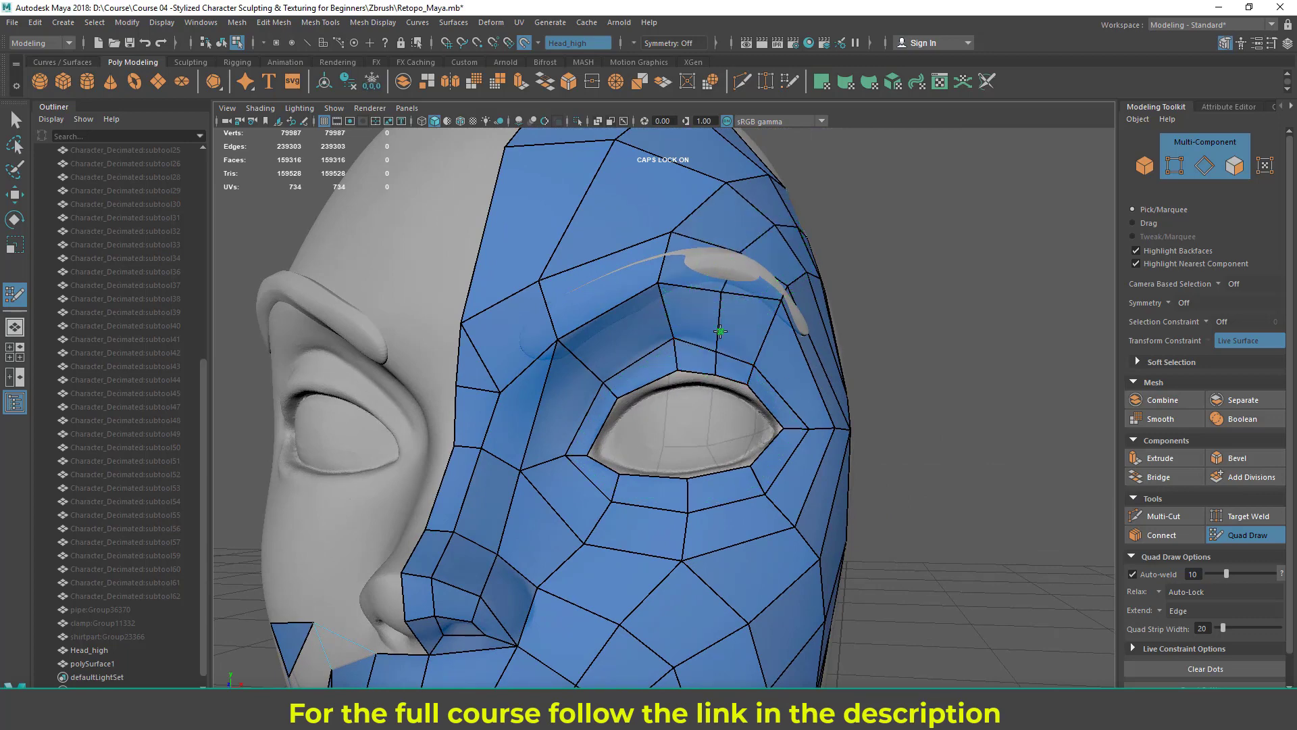
{"action": "left_click", "coordinate": [641, 386], "text": "ctrl"}
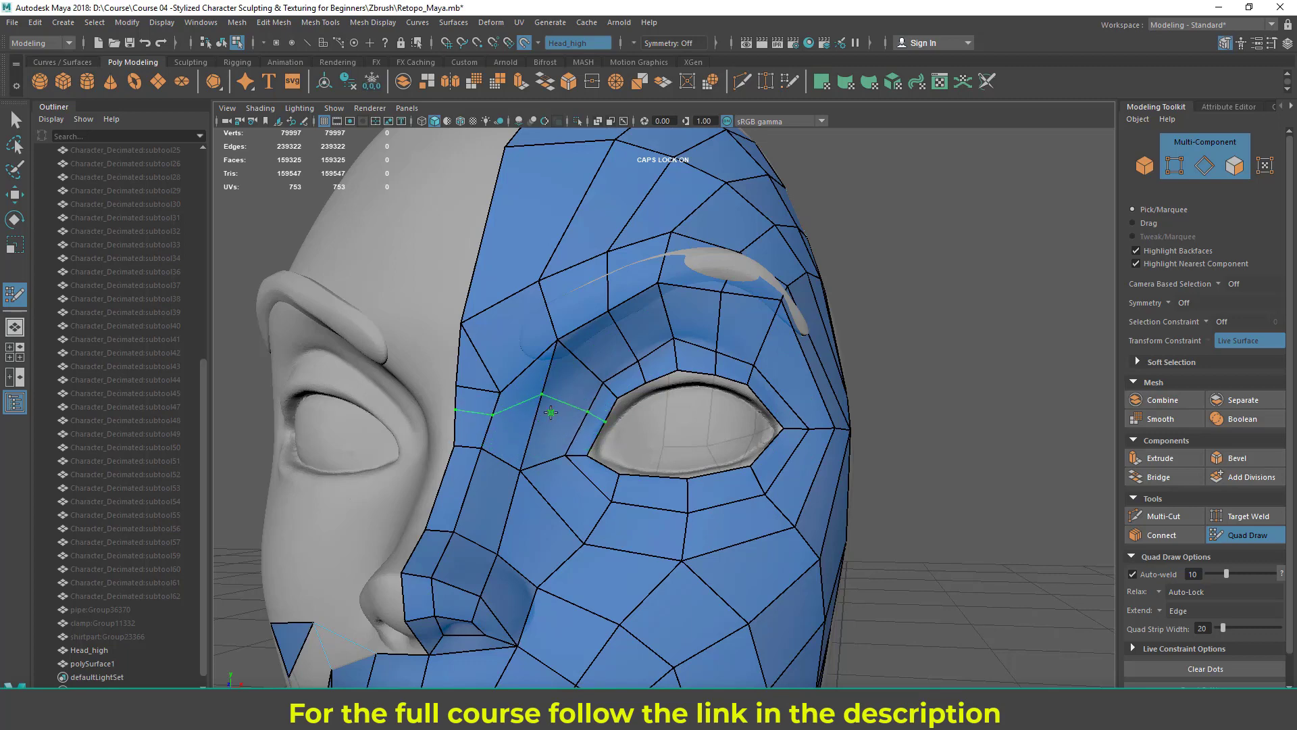
{"action": "left_click", "coordinate": [609, 412], "text": "ctrl"}
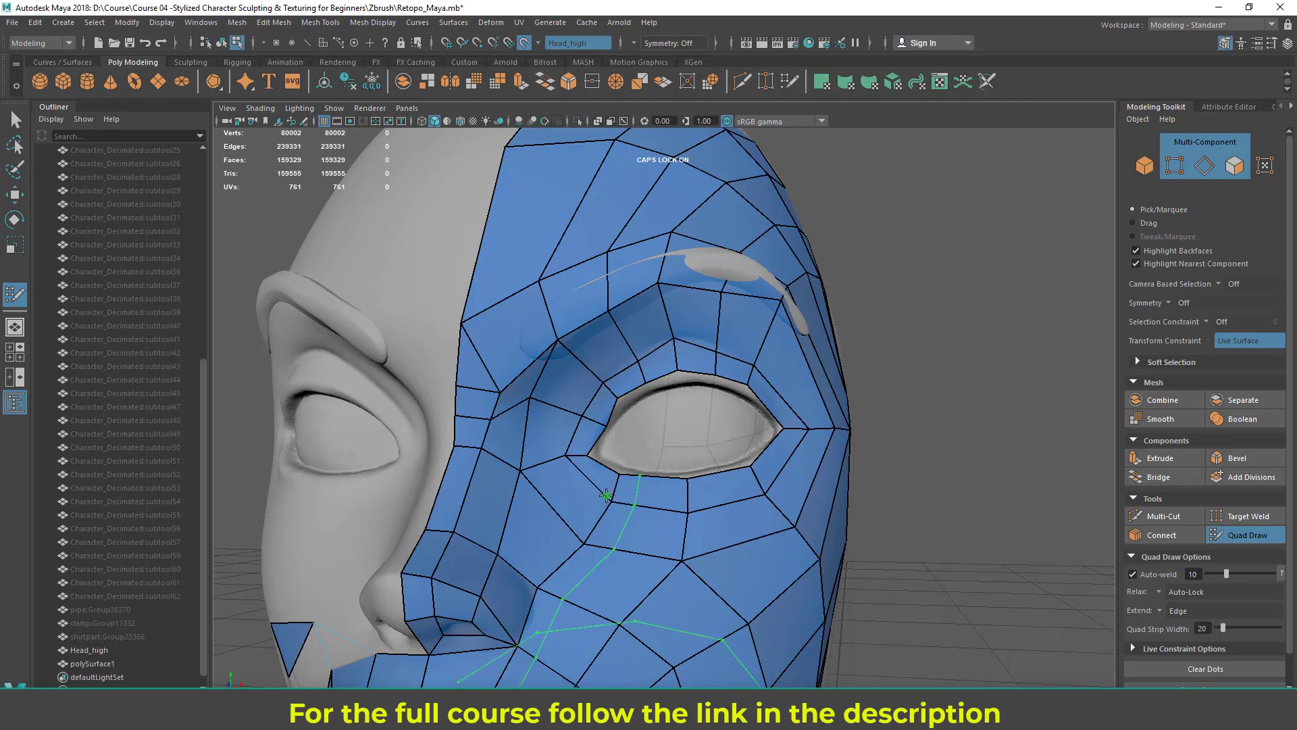
- Insert edge loops radiating outward from the lower eyelid and the outer corner of the eye
{"action": "left_click", "coordinate": [653, 516], "text": "ctrl"}
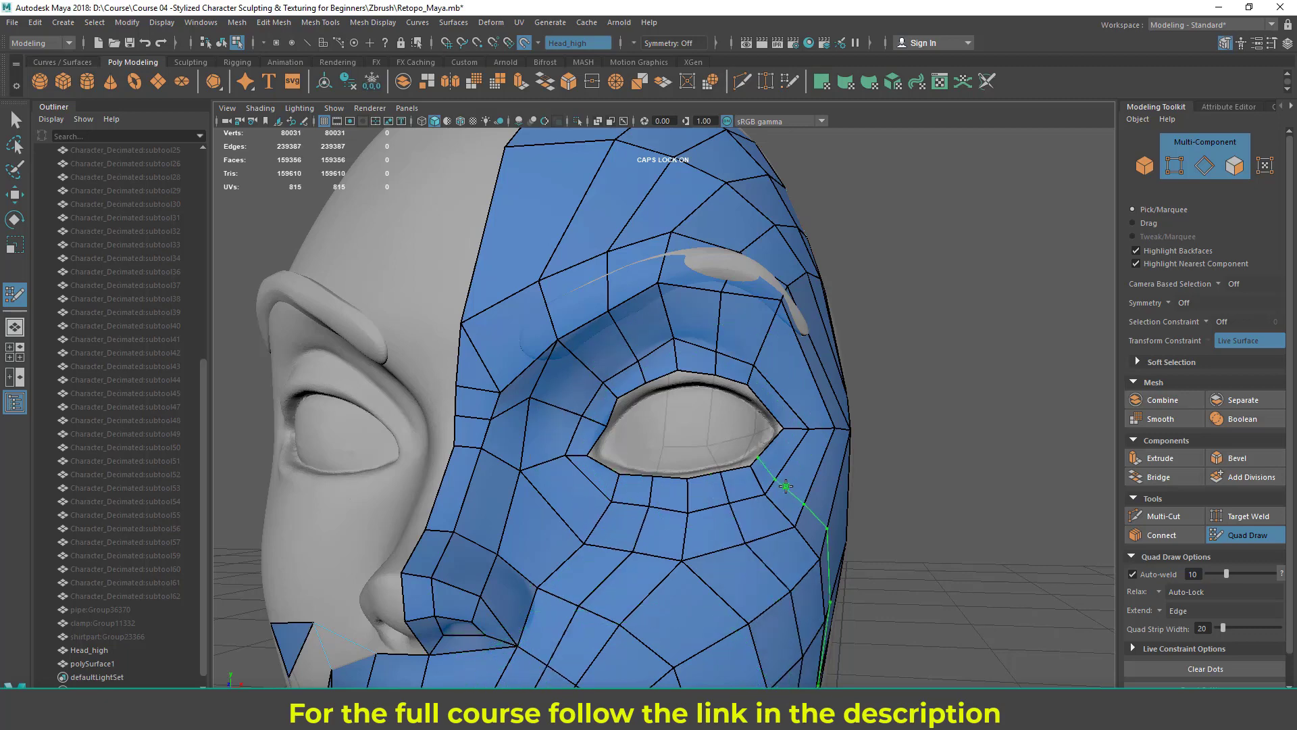
{"action": "left_click", "coordinate": [778, 462], "text": "ctrl"}
{"action": "left_click", "coordinate": [793, 401], "text": "ctrl"}
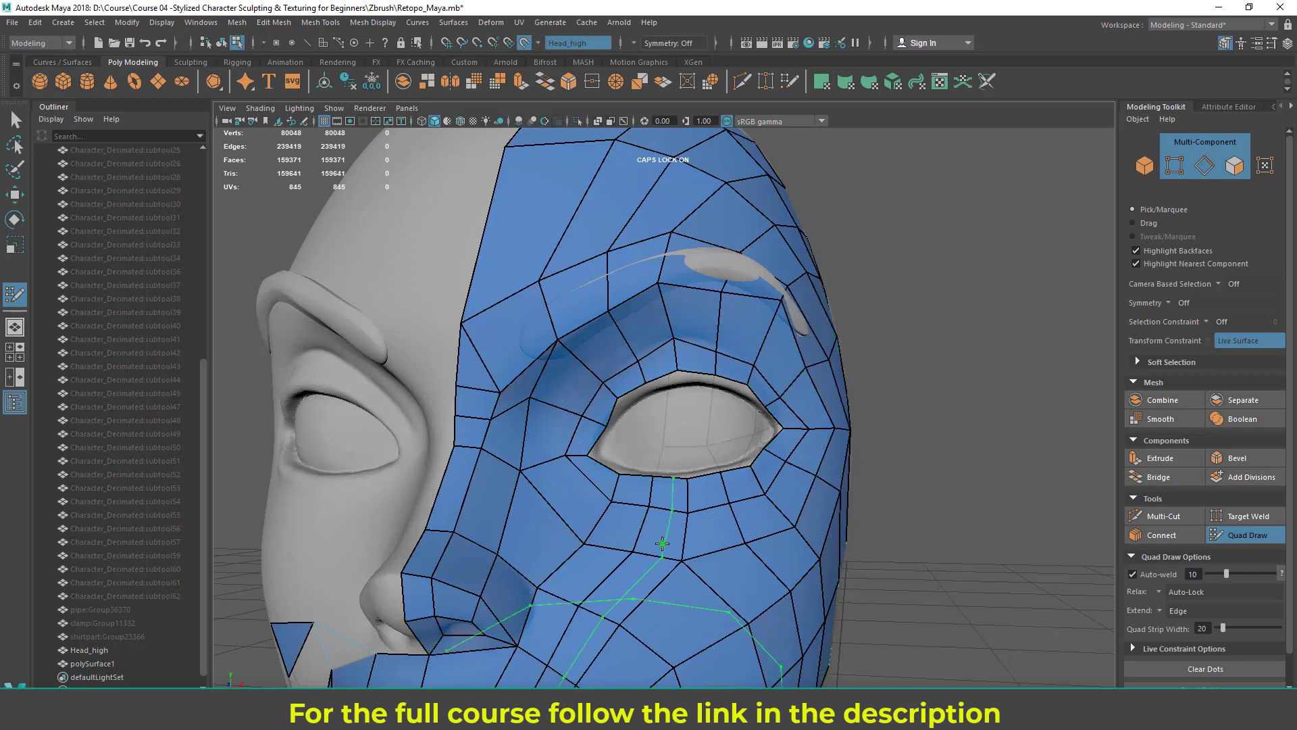
- Leave Quad Draw, select the face loop around the eye opening to check its face count, and return to object mode
{"action": "middle_click_drag", "start_coordinate": [802, 463], "coordinate": [888, 360], "text": "alt"}
{"action": "scroll", "coordinate": [783, 368], "scroll_direction": "down", "scroll_amount": 2}
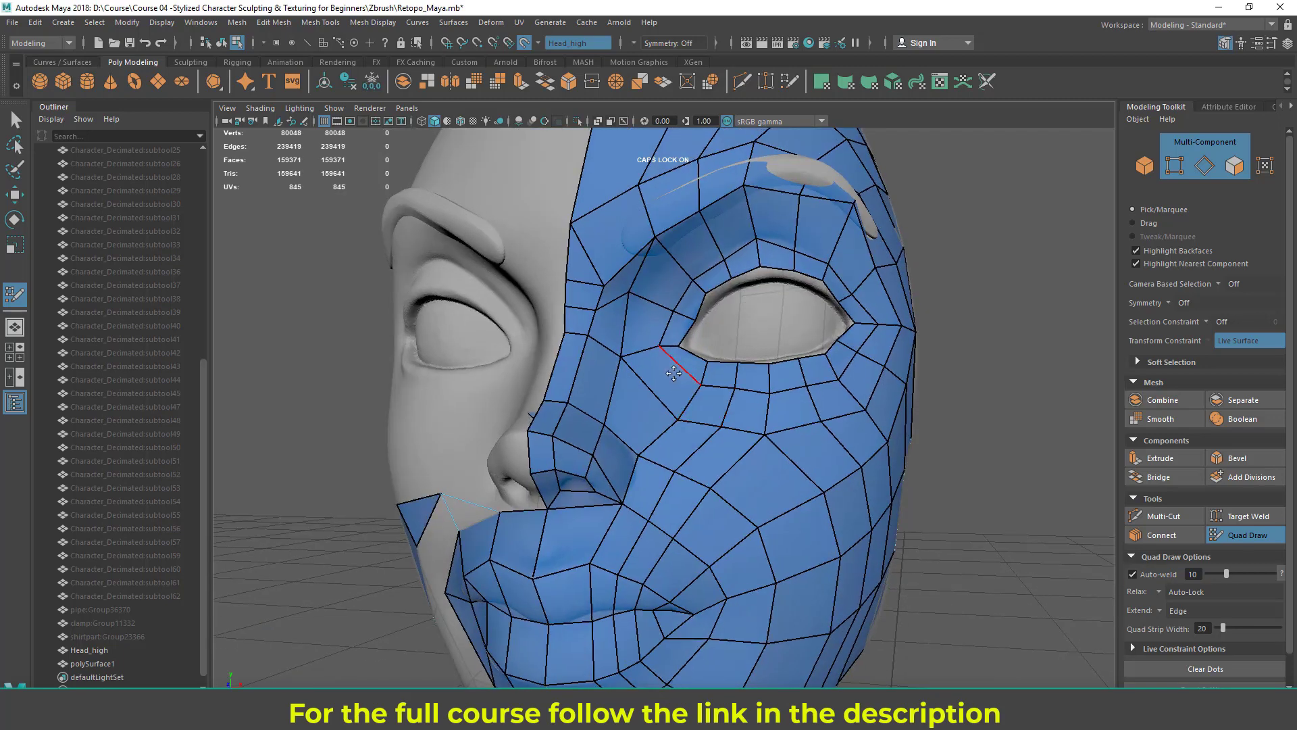
{"action": "left_click_drag", "start_coordinate": [674, 369], "coordinate": [653, 377], "text": "alt"}
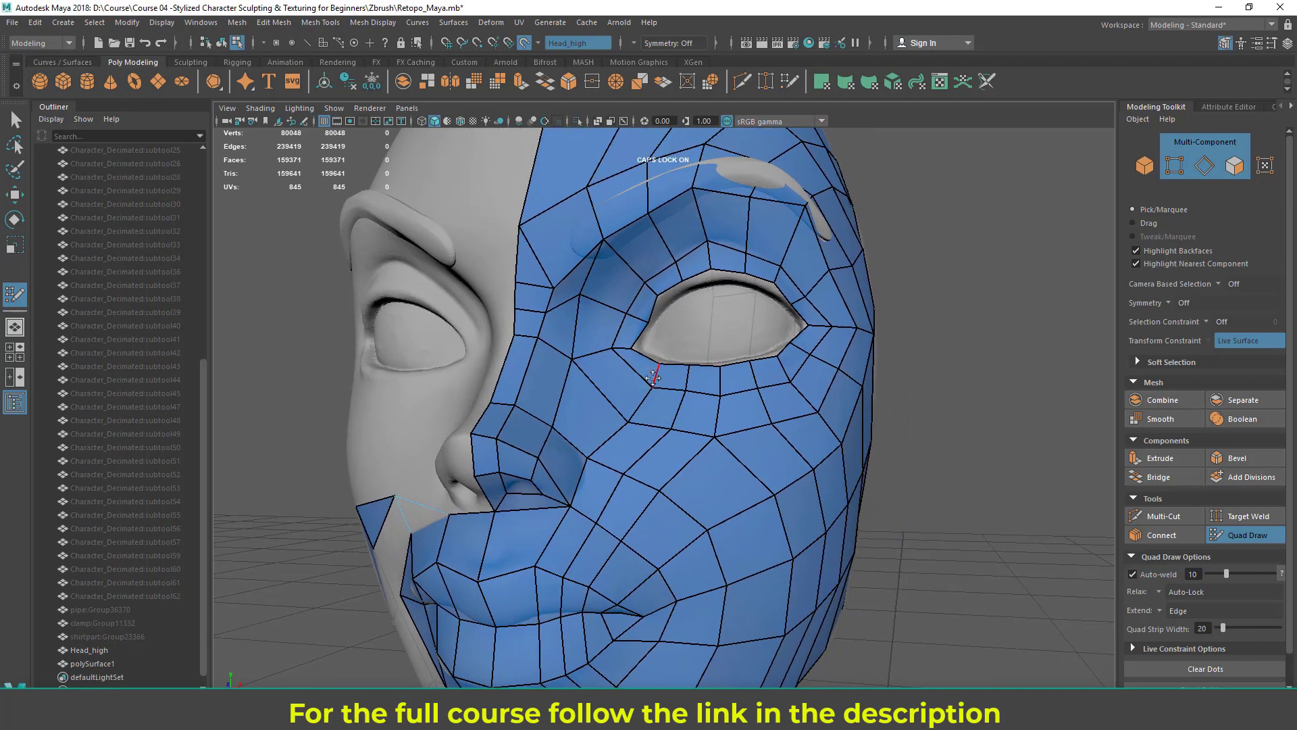
{"action": "left_click", "coordinate": [14, 121]}
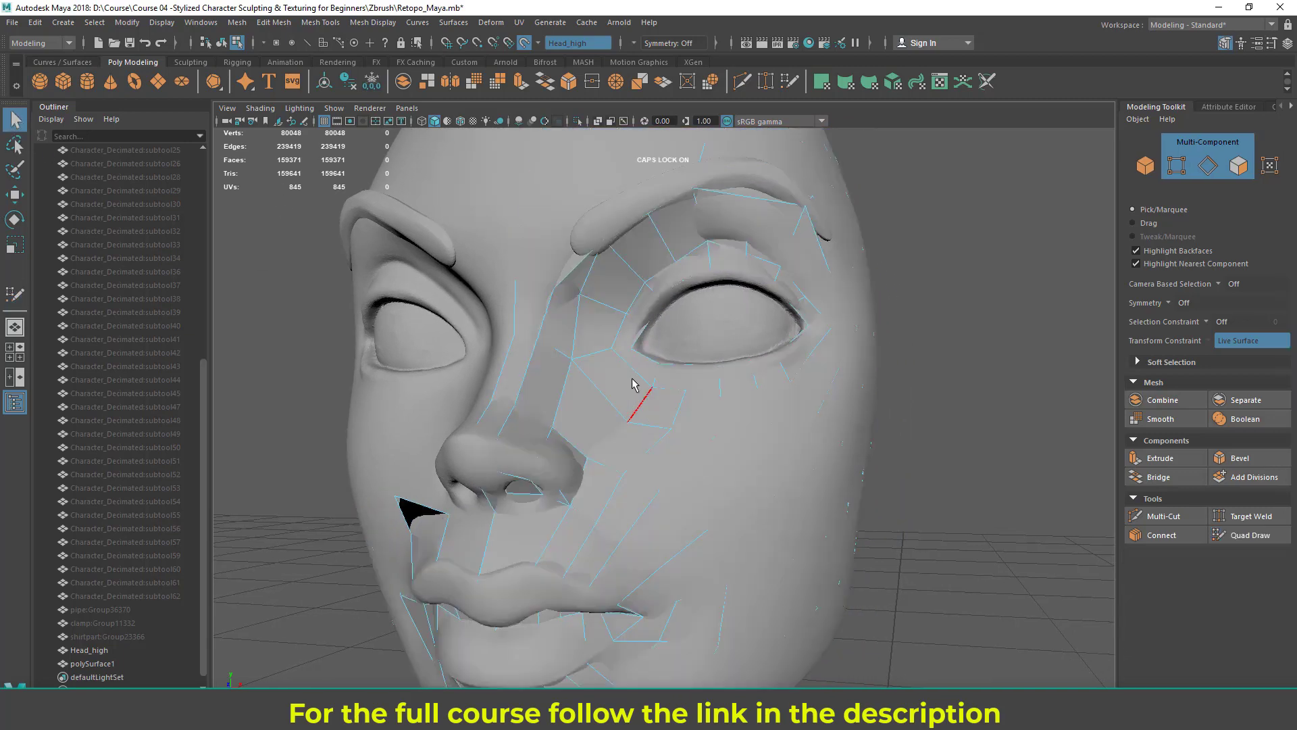
{"action": "right_click_drag", "start_coordinate": [606, 327], "coordinate": [608, 365]}
{"action": "left_click", "coordinate": [627, 350]}
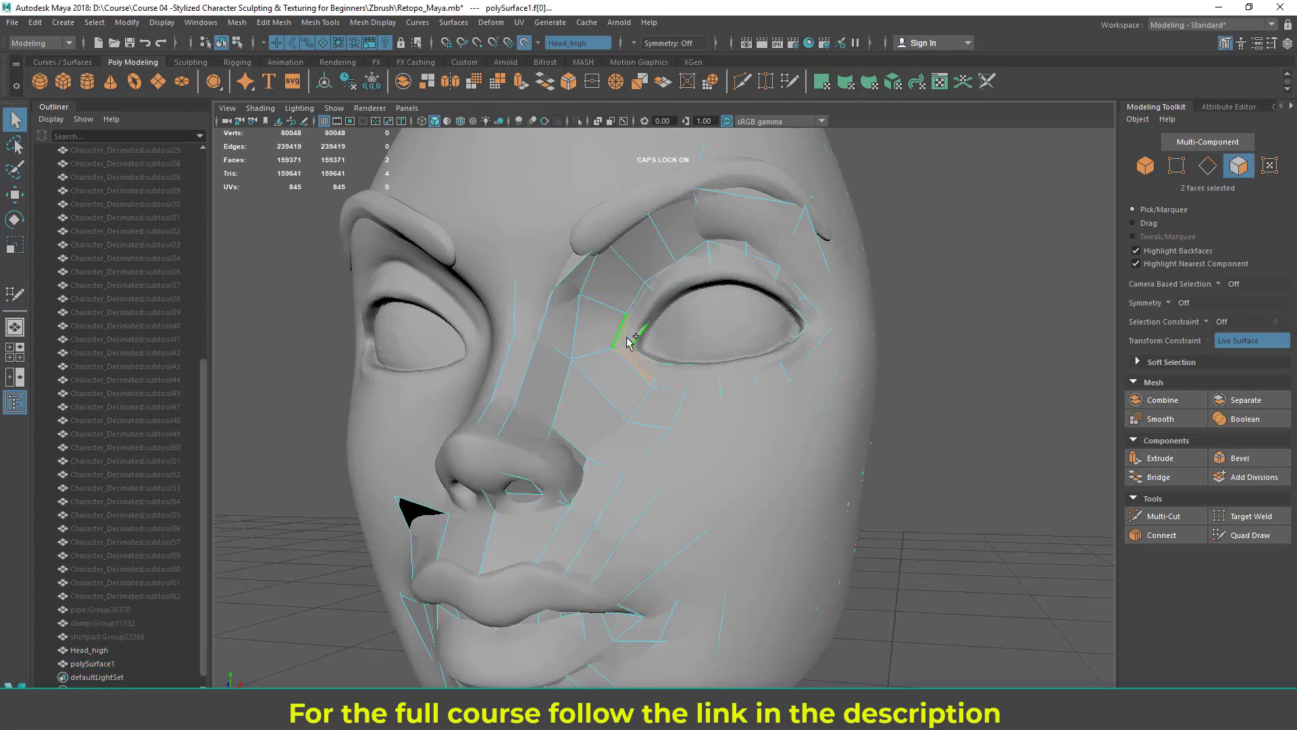
{"action": "left_click", "coordinate": [642, 370]}
{"action": "right_click_drag", "start_coordinate": [649, 292], "coordinate": [383, 162], "text": "alt"}
{"action": "scroll", "coordinate": [602, 365], "scroll_direction": "up", "scroll_amount": 5}
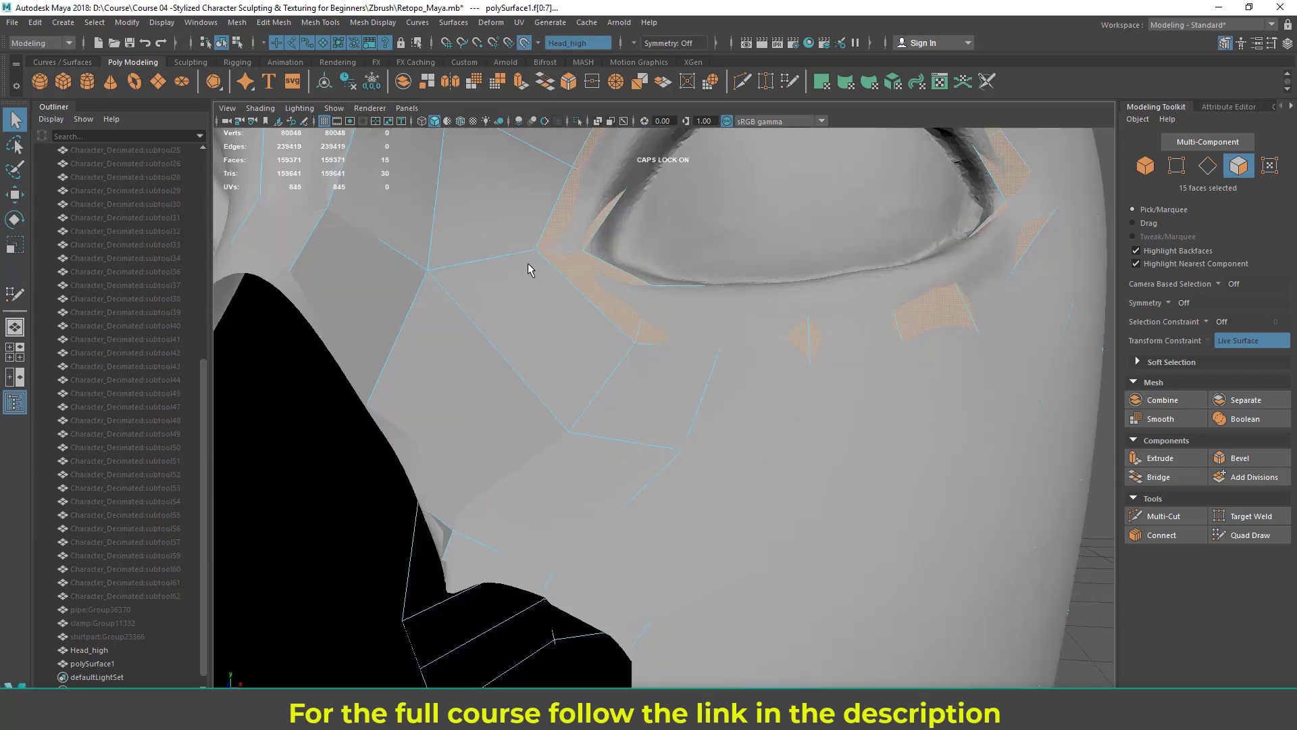
{"action": "key", "text": "F8"}
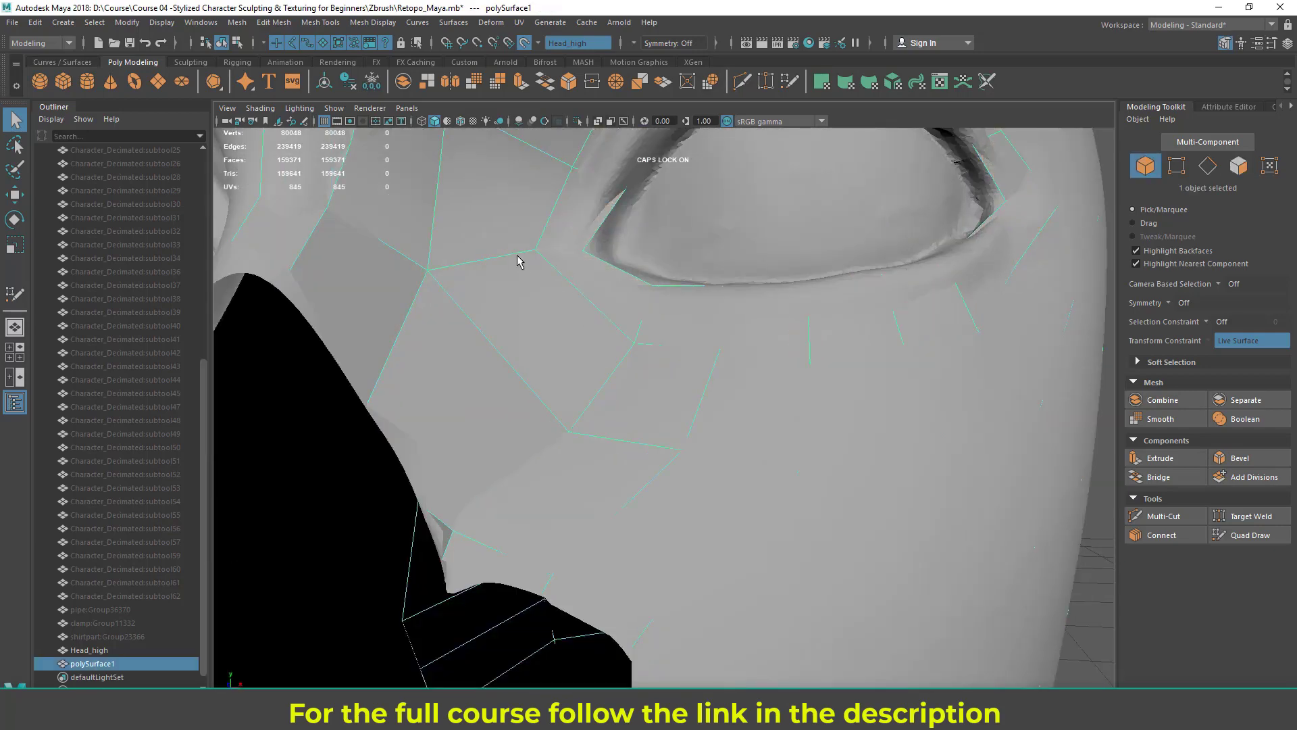
- Reactivate Quad Draw and insert an edge loop running from the lower lid near the eye's inner corner down around the nostril
{"action": "left_click", "coordinate": [1249, 535]}
{"action": "scroll", "coordinate": [564, 388], "scroll_direction": "down", "scroll_amount": 4}
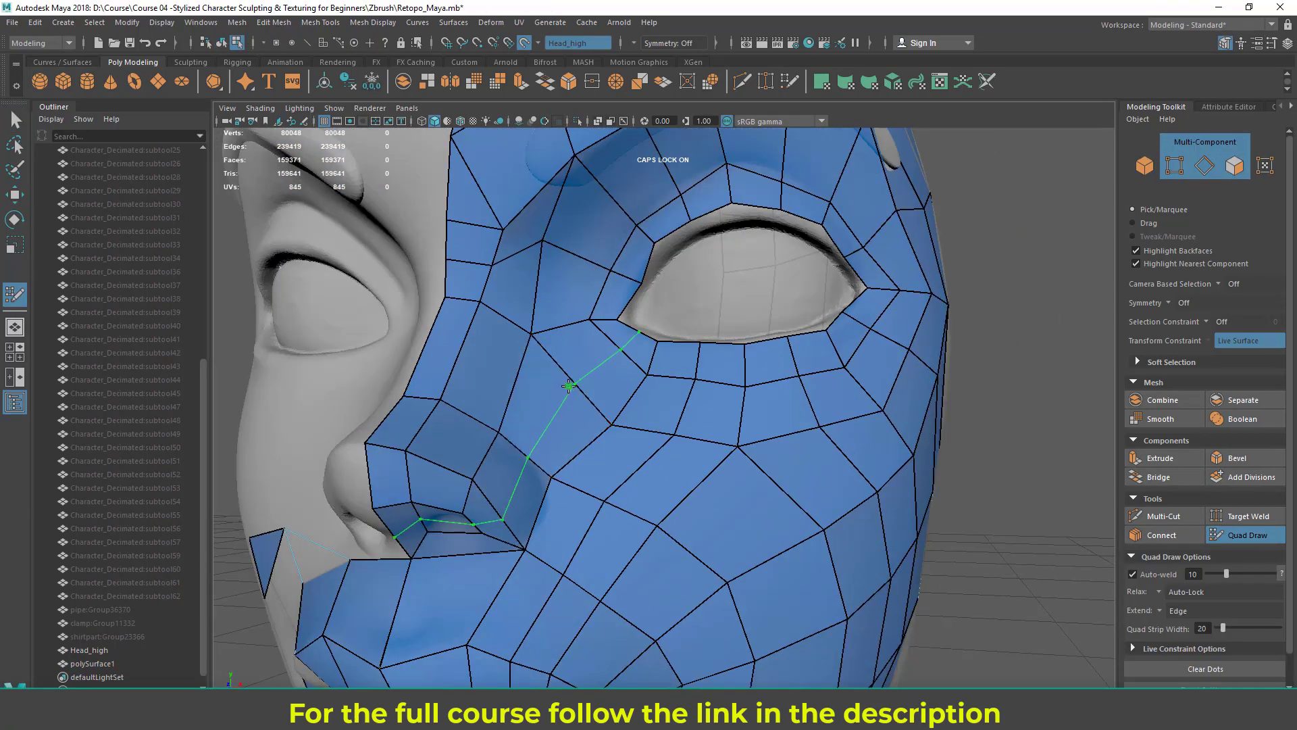
{"action": "left_click", "coordinate": [571, 383], "text": "ctrl"}
{"action": "scroll", "coordinate": [675, 419], "scroll_direction": "down", "scroll_amount": 4}
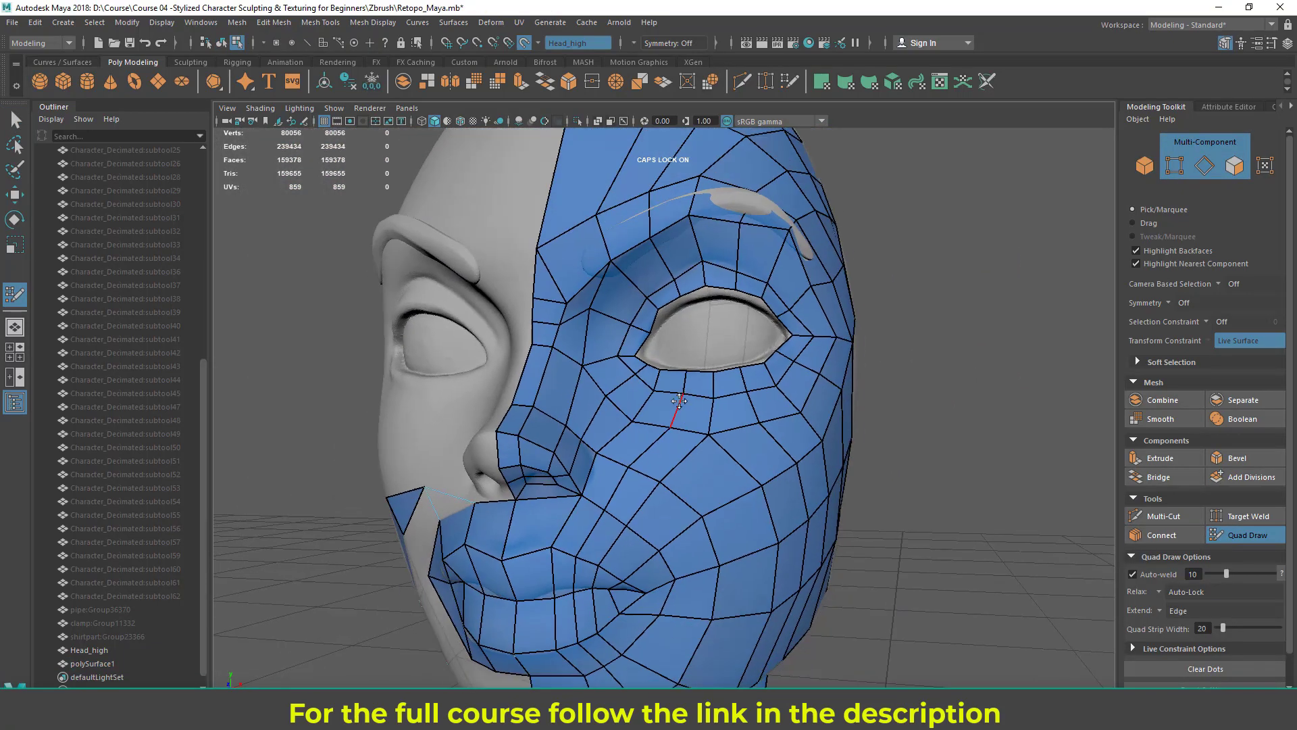
- Relax the mesh around the eye, brow and side of the nose to even out the quads
{"action": "middle_click_drag", "start_coordinate": [672, 409], "coordinate": [663, 431], "text": "alt"}
{"action": "scroll", "coordinate": [663, 430], "scroll_direction": "up", "scroll_amount": 2}
{"action": "middle_click_drag", "start_coordinate": [665, 354], "coordinate": [655, 398], "text": "alt"}
{"action": "scroll", "coordinate": [655, 397], "scroll_direction": "up", "scroll_amount": 2}
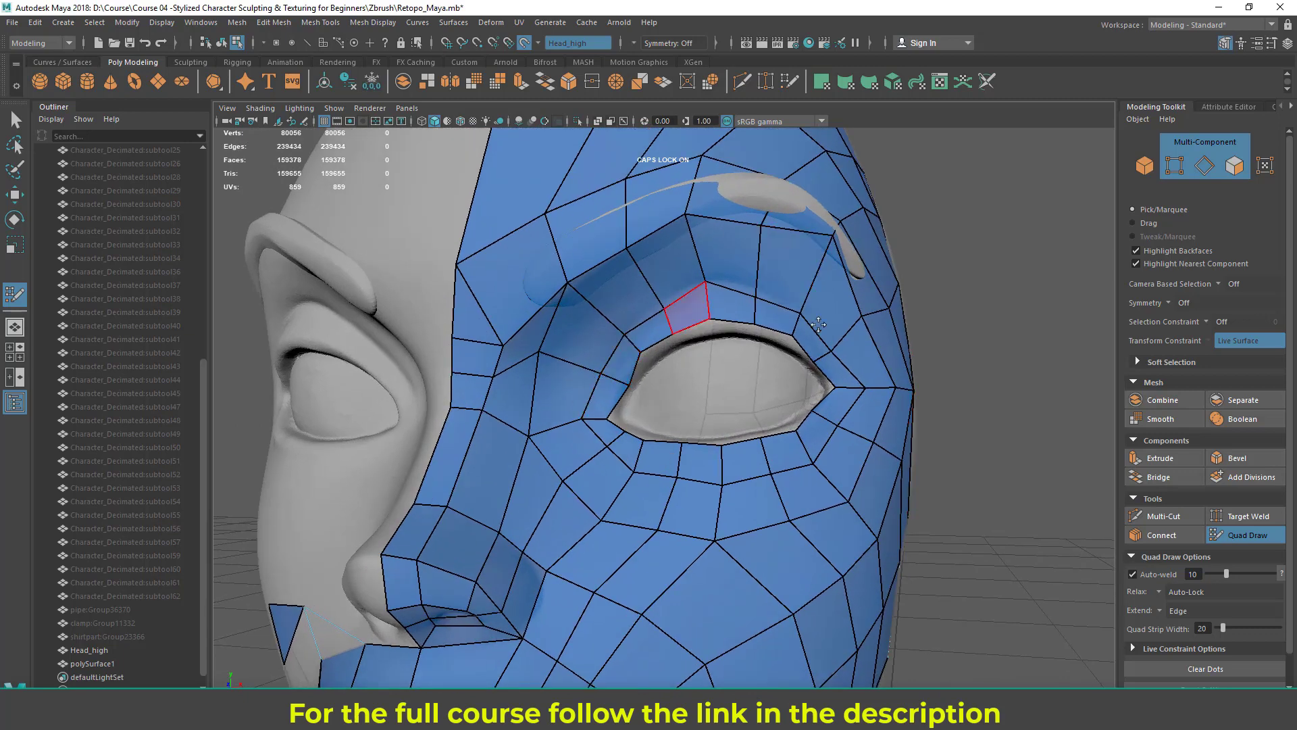
{"action": "mouse_move", "coordinate": [653, 348]}
{"action": "left_mouse_down", "text": "alt"}
{"action": "mouse_move", "coordinate": [620, 386]}
{"action": "mouse_move", "coordinate": [647, 331]}
{"action": "mouse_move", "coordinate": [734, 309]}
{"action": "mouse_move", "coordinate": [807, 343]}
{"action": "mouse_move", "coordinate": [767, 348]}
{"action": "mouse_move", "coordinate": [814, 449]}
{"action": "mouse_move", "coordinate": [836, 440]}
{"action": "mouse_move", "coordinate": [699, 480]}
{"action": "mouse_move", "coordinate": [595, 452]}
{"action": "mouse_move", "coordinate": [579, 397]}
{"action": "mouse_move", "coordinate": [599, 339]}
{"action": "mouse_move", "coordinate": [669, 266]}
{"action": "mouse_move", "coordinate": [784, 243]}
{"action": "mouse_move", "coordinate": [820, 262]}
{"action": "left_mouse_up", "text": "alt"}
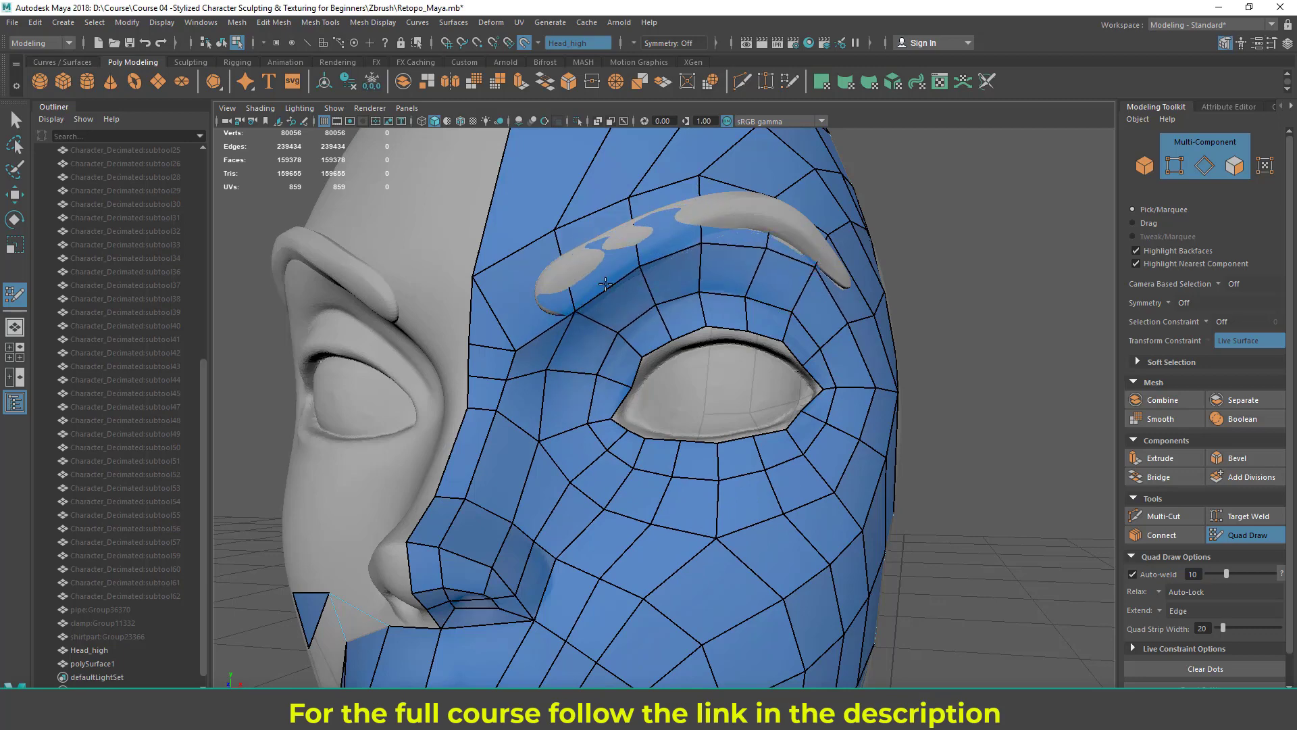
{"action": "right_click_drag", "start_coordinate": [605, 284], "coordinate": [568, 287], "text": "alt"}
{"action": "middle_click_drag", "start_coordinate": [567, 287], "coordinate": [561, 303], "text": "alt"}
{"action": "left_click_drag", "start_coordinate": [702, 318], "coordinate": [621, 324], "text": "alt"}
{"action": "right_click_drag", "start_coordinate": [696, 317], "coordinate": [625, 304], "text": "alt"}
{"action": "middle_click_drag", "start_coordinate": [624, 304], "coordinate": [627, 325], "text": "alt"}
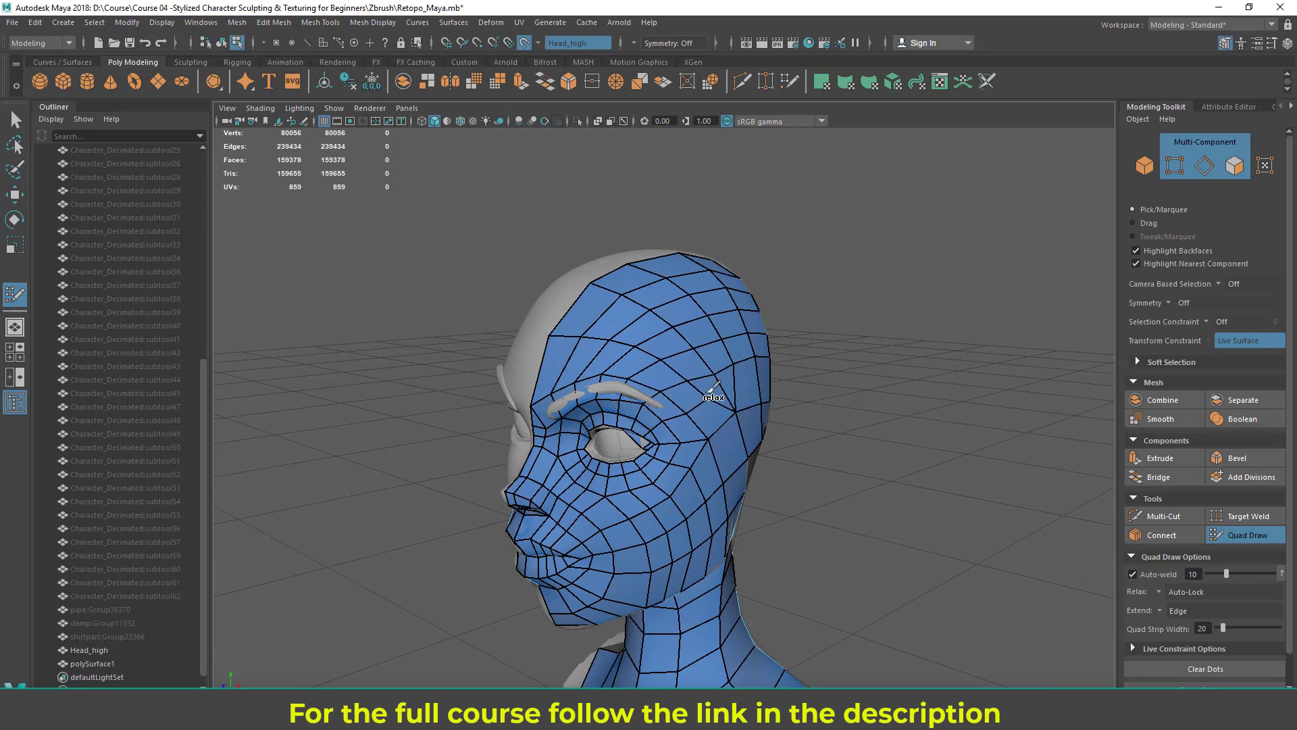
- Relax the mesh over the cheek, temple and side of the head for more even edge spacing
{"action": "mouse_move", "coordinate": [722, 358]}
{"action": "left_mouse_down", "text": "alt"}
{"action": "mouse_move", "coordinate": [622, 342]}
{"action": "mouse_move", "coordinate": [653, 330]}
{"action": "mouse_move", "coordinate": [630, 316]}
{"action": "mouse_move", "coordinate": [714, 265]}
{"action": "mouse_move", "coordinate": [654, 281]}
{"action": "mouse_move", "coordinate": [636, 359]}
{"action": "mouse_move", "coordinate": [677, 343]}
{"action": "left_mouse_up", "text": "alt"}
{"action": "scroll", "coordinate": [677, 343], "scroll_direction": "up", "scroll_amount": 3}
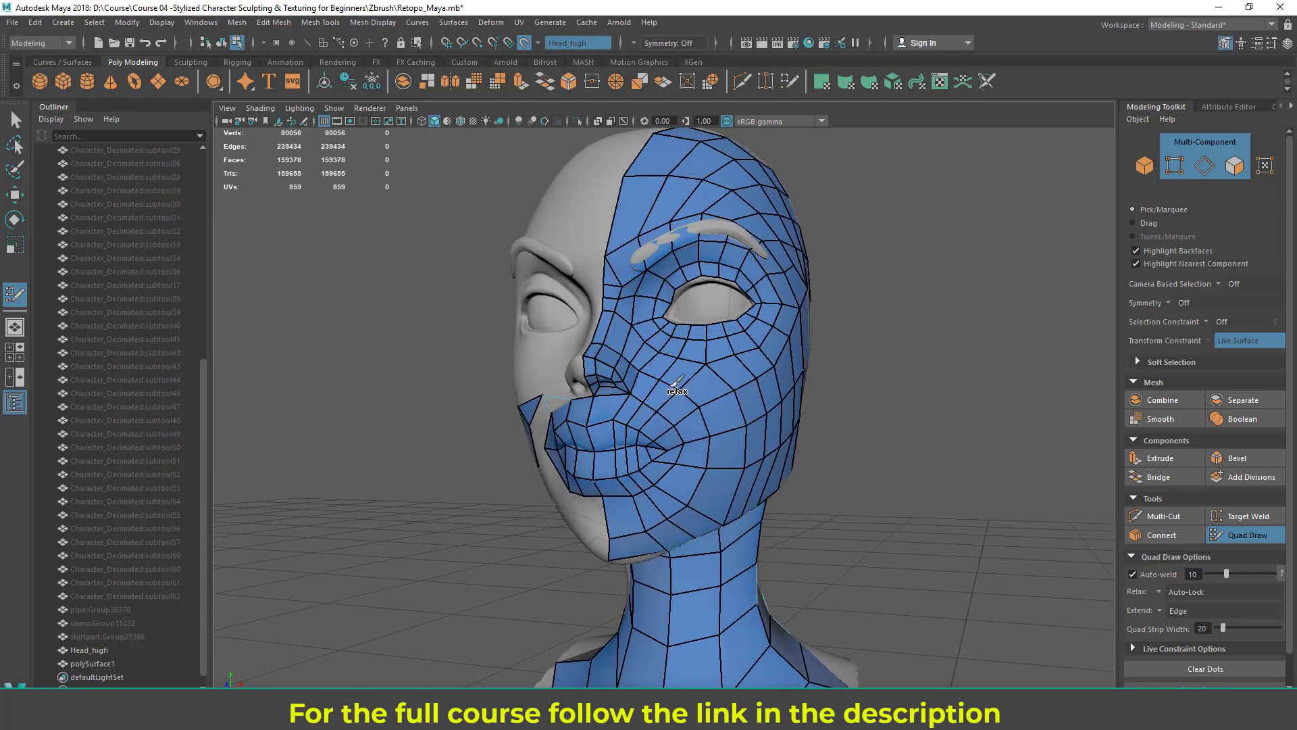
{"action": "mouse_move", "coordinate": [797, 436]}
{"action": "left_mouse_down", "text": "alt"}
{"action": "mouse_move", "coordinate": [737, 406]}
{"action": "mouse_move", "coordinate": [695, 339]}
{"action": "left_mouse_up", "text": "alt"}
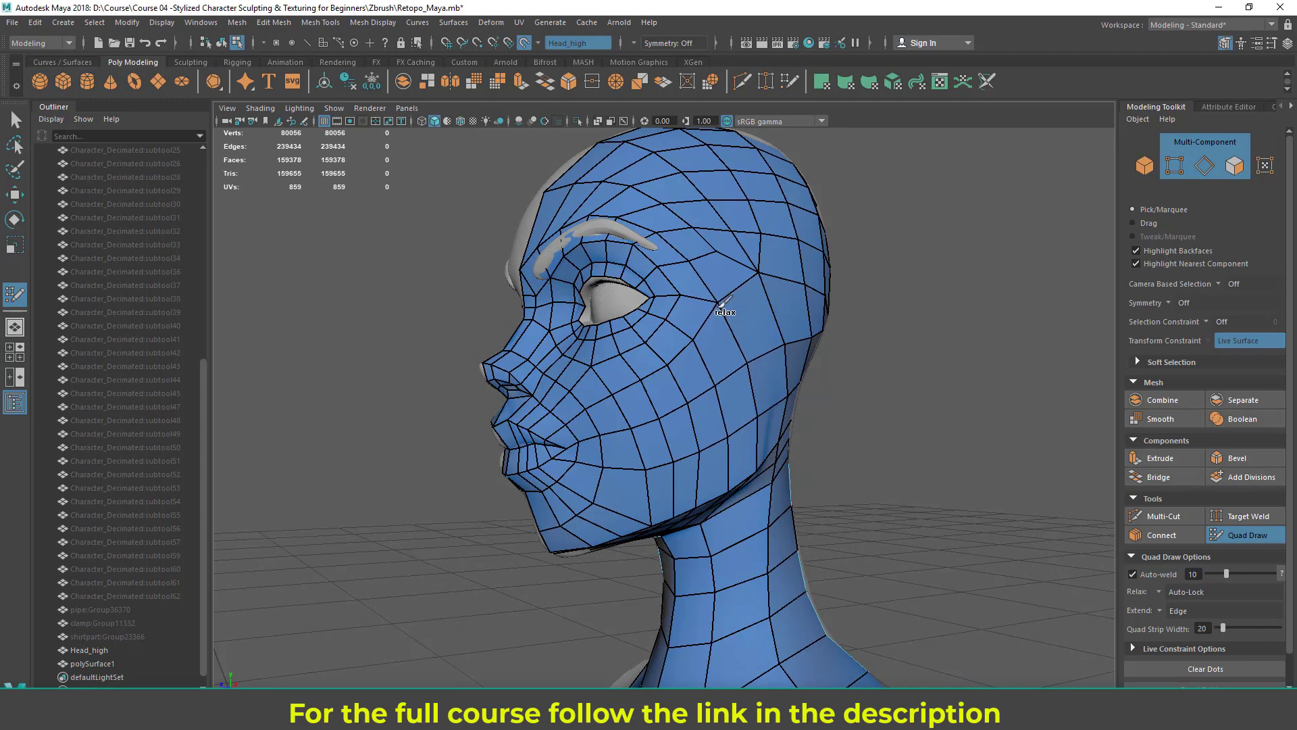
{"action": "scroll", "coordinate": [833, 386], "scroll_direction": "down", "scroll_amount": 4}
{"action": "left_click_drag", "start_coordinate": [834, 386], "coordinate": [858, 444], "text": "alt"}
{"action": "scroll", "coordinate": [828, 445], "scroll_direction": "up", "scroll_amount": 4}
{"action": "scroll", "coordinate": [776, 406], "scroll_direction": "up", "scroll_amount": 8}
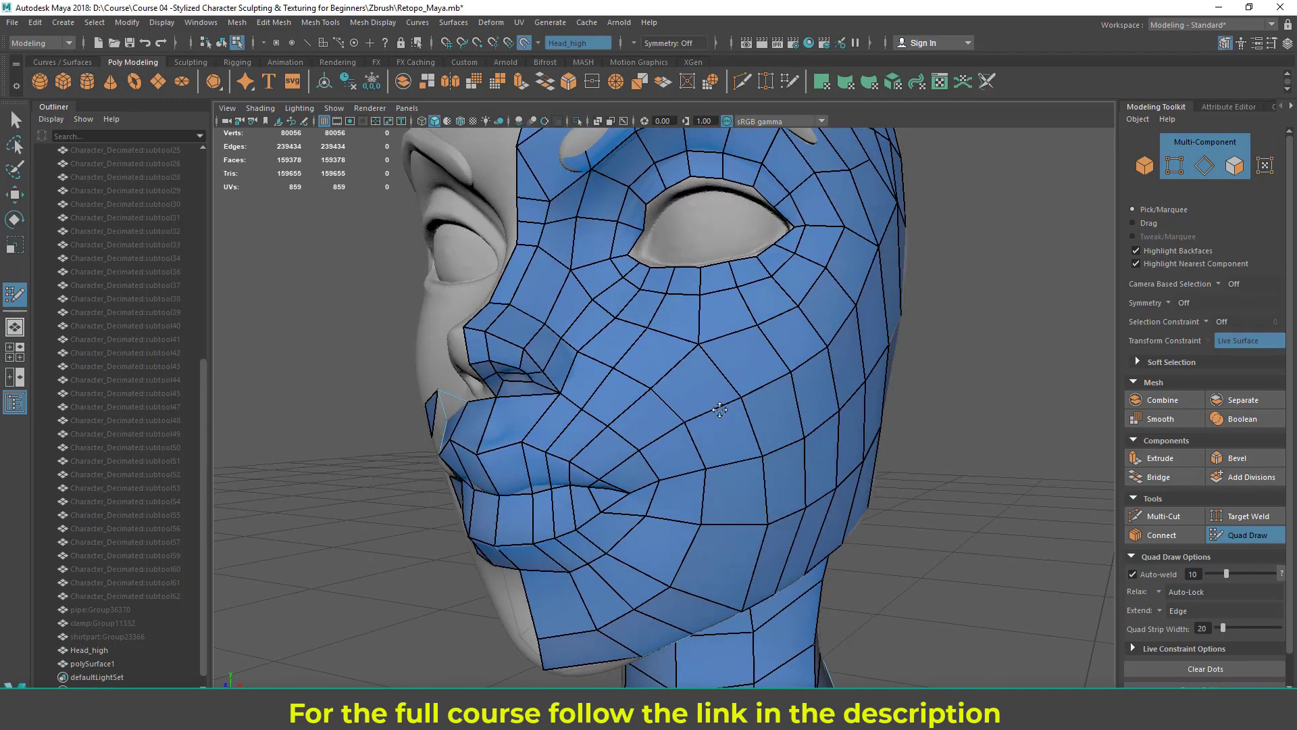
- Move vertices in the edge loop surrounding the eye, above the upper eyelid and around the inner corner
{"action": "left_click_drag", "start_coordinate": [717, 365], "coordinate": [759, 330], "text": "alt"}
{"action": "scroll", "coordinate": [736, 358], "scroll_direction": "up", "scroll_amount": 6}
{"action": "scroll", "coordinate": [776, 365], "scroll_direction": "down", "scroll_amount": 3}
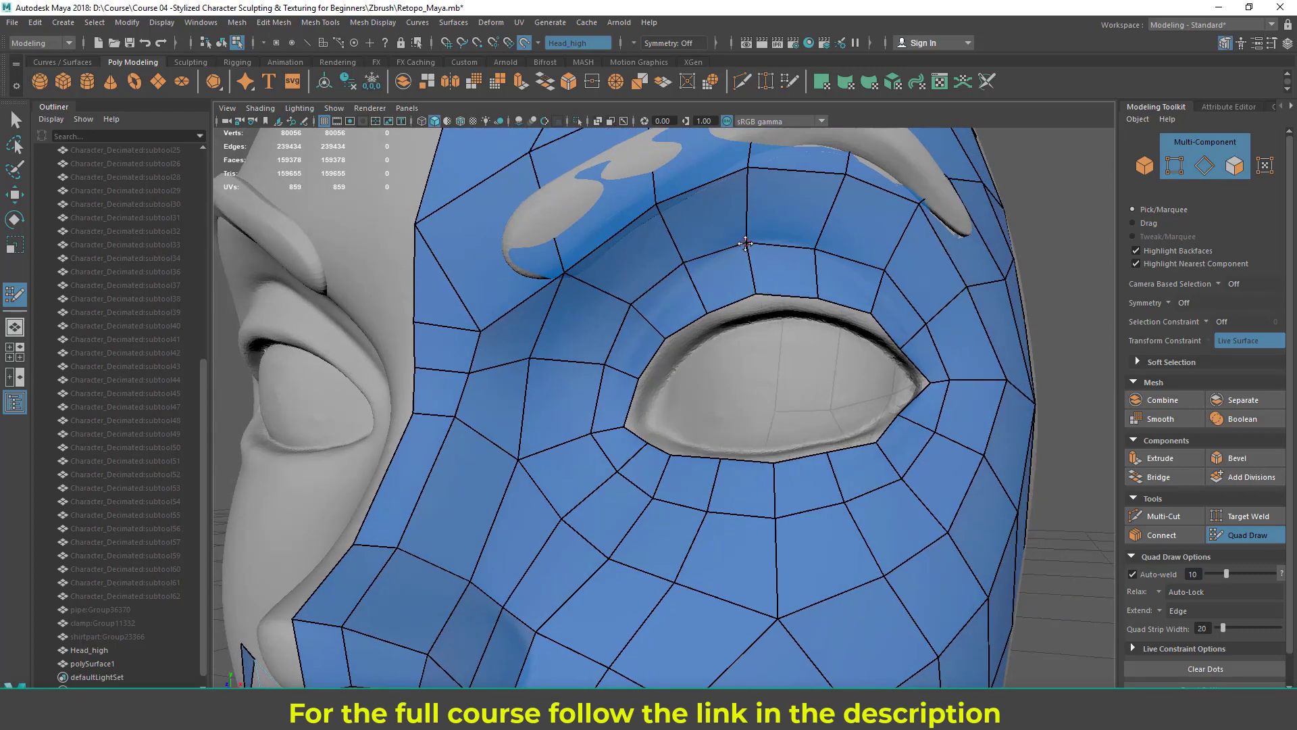
{"action": "left_click_drag", "start_coordinate": [685, 262], "coordinate": [688, 271]}
{"action": "left_click_drag", "start_coordinate": [630, 303], "coordinate": [639, 312]}
{"action": "left_click_drag", "start_coordinate": [603, 365], "coordinate": [609, 369]}
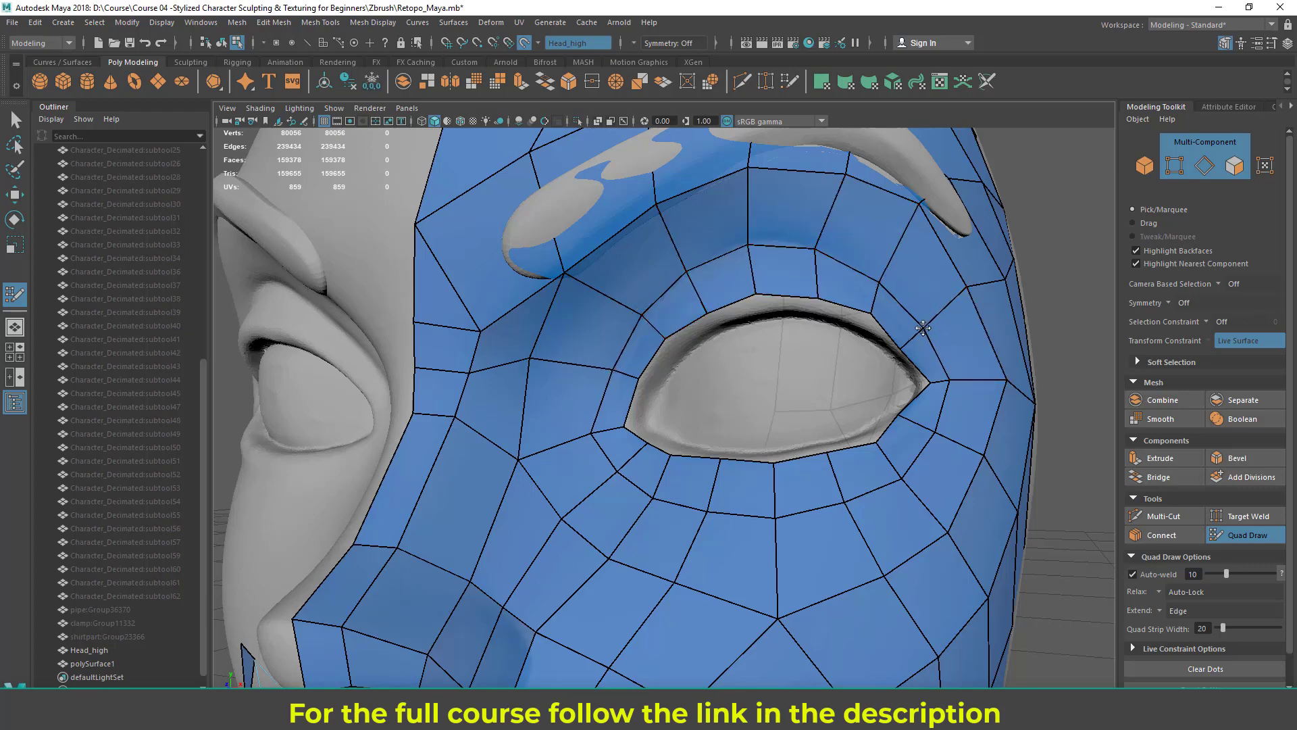
- Reposition the border vertices at the eye opening's outer corner and lower lid to follow the sculpted eyelid
{"action": "left_click_drag", "start_coordinate": [914, 345], "coordinate": [891, 359], "text": "alt"}
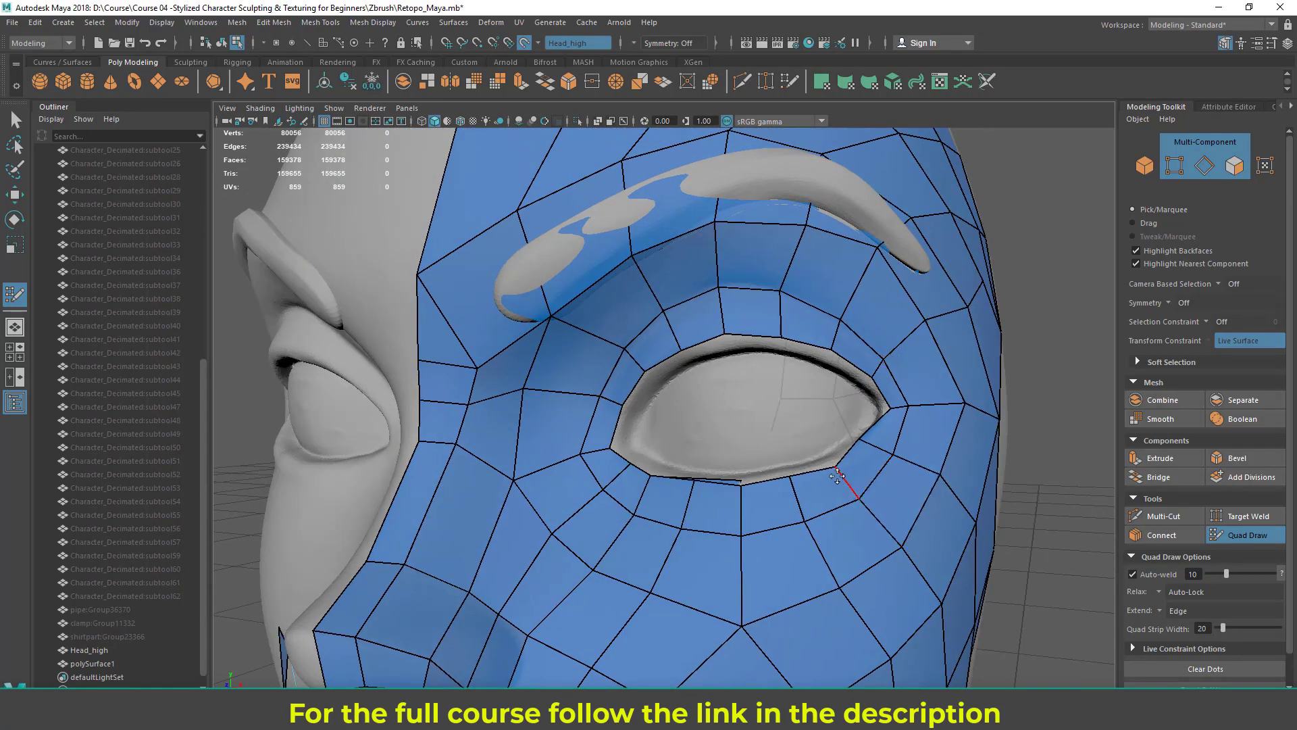
{"action": "left_click_drag", "start_coordinate": [854, 446], "coordinate": [868, 446]}
{"action": "left_click_drag", "start_coordinate": [784, 476], "coordinate": [757, 514]}
{"action": "middle_click_drag", "start_coordinate": [757, 514], "coordinate": [720, 456], "text": "alt"}
- Set the Quad Draw Extend mode to Border and extend the whole eye opening border inward by one ring
{"action": "left_click_drag", "start_coordinate": [646, 381], "coordinate": [625, 379], "text": "alt"}
{"action": "left_click_drag", "start_coordinate": [717, 339], "coordinate": [704, 336], "text": "alt"}
{"action": "right_click_drag", "start_coordinate": [704, 335], "coordinate": [713, 348], "text": "alt"}
{"action": "left_click_drag", "start_coordinate": [684, 347], "coordinate": [650, 324], "text": "alt"}
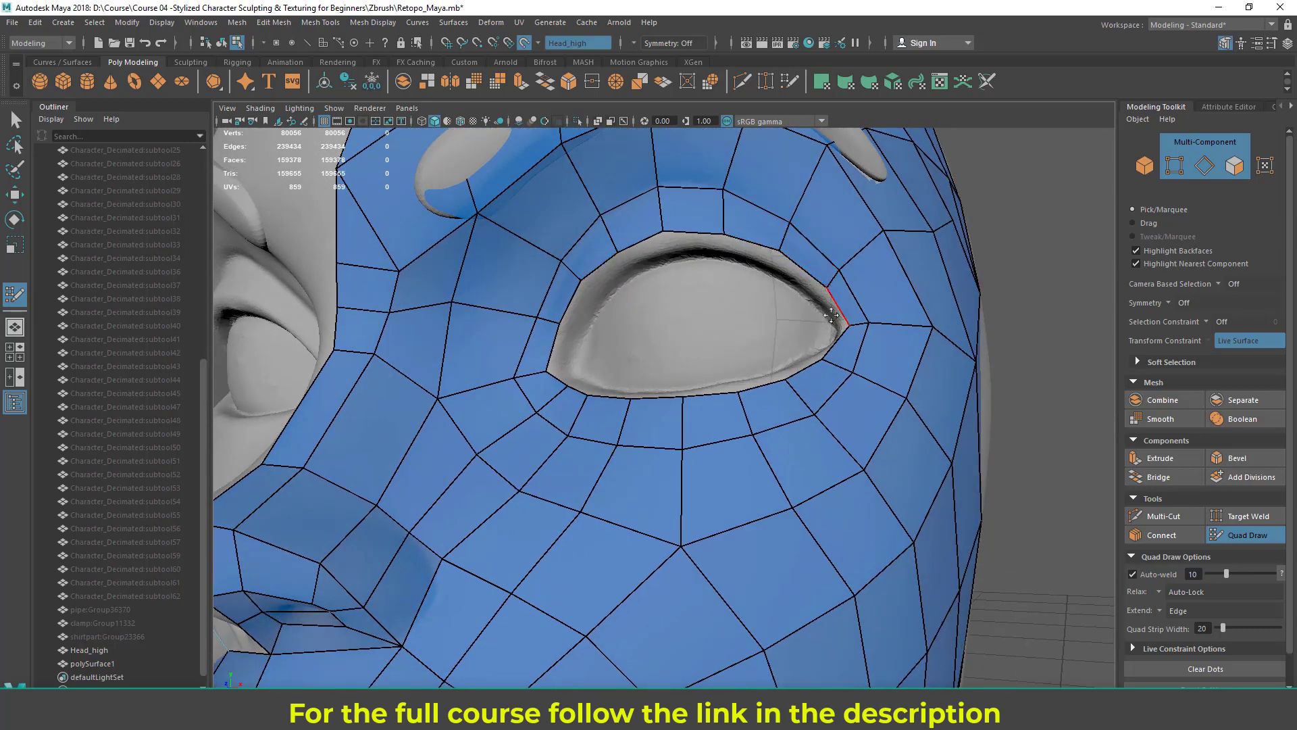
{"action": "mouse_move", "coordinate": [633, 243]}
{"action": "right_mouse_down", "text": "ctrl+shift"}
{"action": "mouse_move", "coordinate": [576, 276]}
{"action": "mouse_move", "coordinate": [503, 268]}
{"action": "right_mouse_up", "text": "ctrl+shift"}
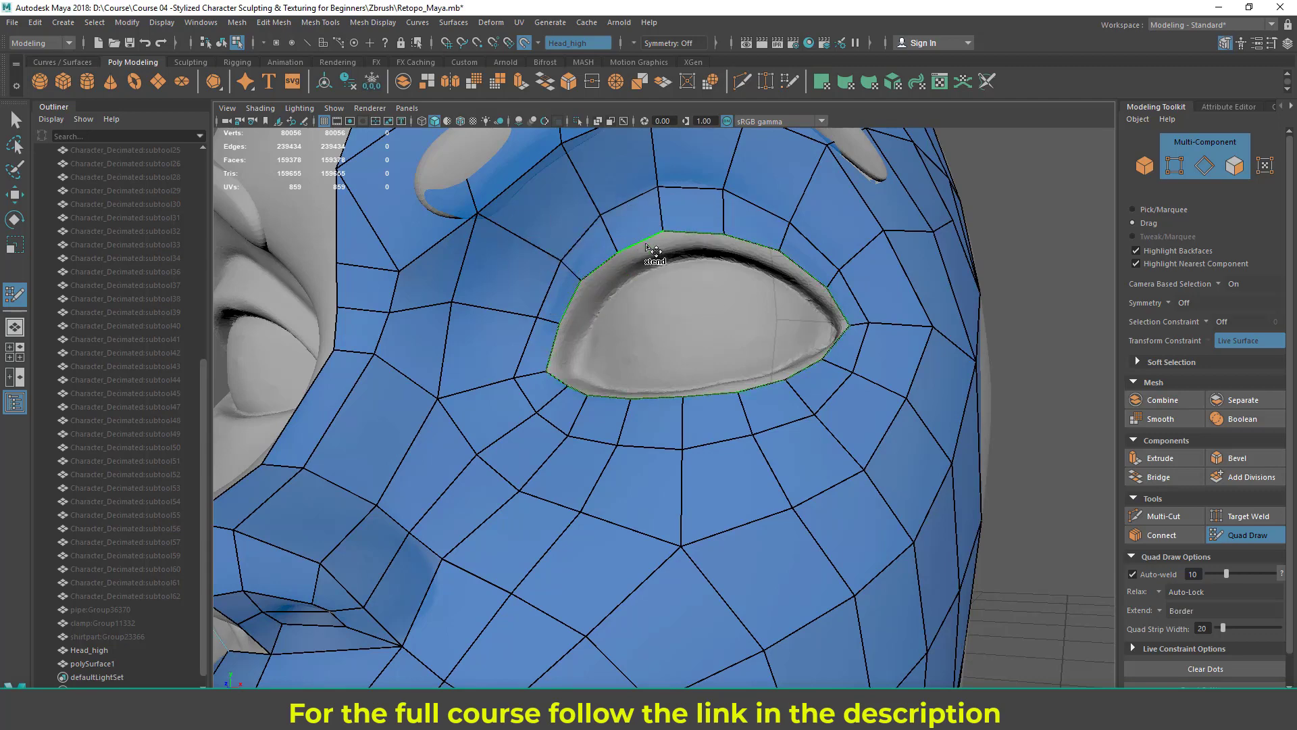
{"action": "left_click_drag", "start_coordinate": [643, 244], "coordinate": [649, 258]}
- Extend the eye opening border by a second ring of faces into the eyelid
{"action": "mouse_move", "coordinate": [735, 268]}
{"action": "left_mouse_down", "text": "alt"}
{"action": "mouse_move", "coordinate": [799, 269]}
{"action": "mouse_move", "coordinate": [744, 266]}
{"action": "mouse_move", "coordinate": [748, 345]}
{"action": "mouse_move", "coordinate": [758, 337]}
{"action": "mouse_move", "coordinate": [777, 439]}
{"action": "mouse_move", "coordinate": [784, 428]}
{"action": "mouse_move", "coordinate": [699, 388]}
{"action": "mouse_move", "coordinate": [595, 368]}
{"action": "left_mouse_up", "text": "alt"}
{"action": "scroll", "coordinate": [627, 373], "scroll_direction": "up", "scroll_amount": 3}
{"action": "mouse_move", "coordinate": [503, 320]}
{"action": "left_mouse_down", "text": "alt"}
{"action": "mouse_move", "coordinate": [501, 298]}
{"action": "mouse_move", "coordinate": [513, 310]}
{"action": "left_mouse_up", "text": "alt"}
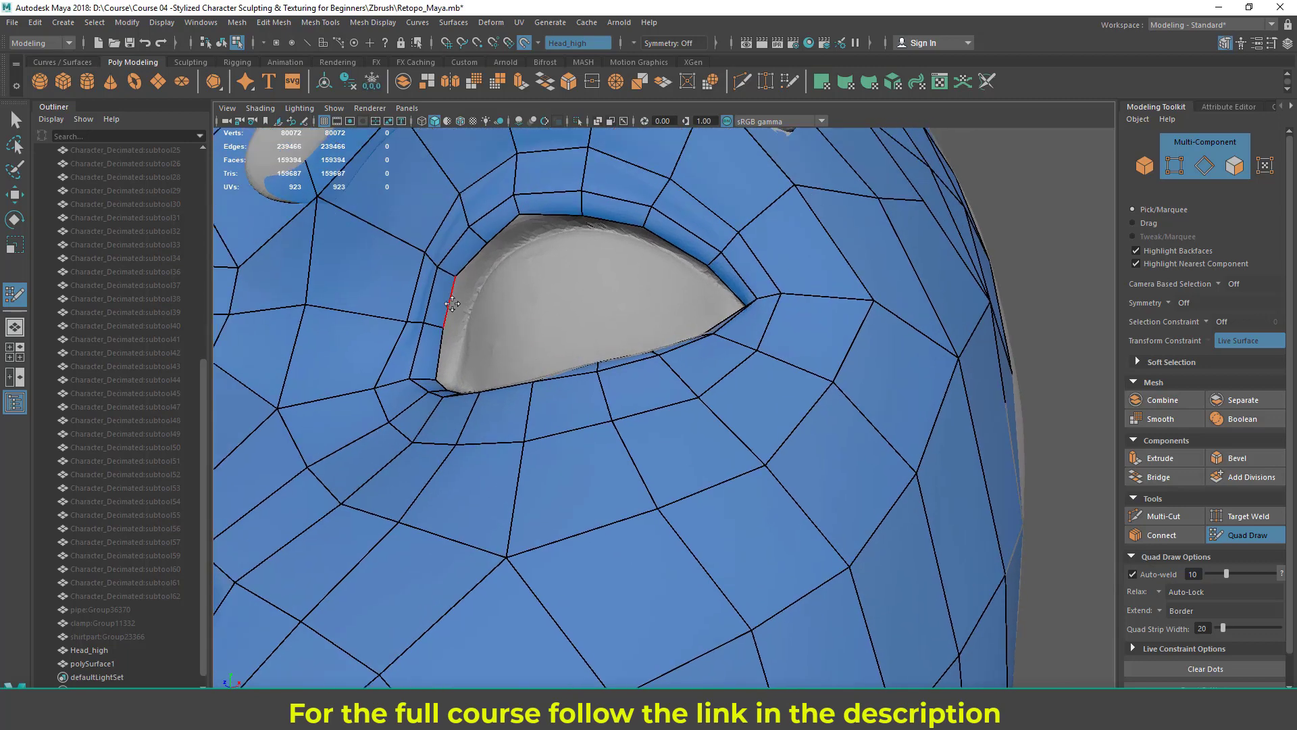
{"action": "key", "text": "Tab"}
{"action": "mouse_move", "coordinate": [452, 305]}
{"action": "middle_mouse_down"}
{"action": "mouse_move", "coordinate": [478, 315]}
{"action": "mouse_move", "coordinate": [466, 308]}
{"action": "middle_mouse_up"}
- Adjust the vertices of the innermost eyelid ring so they sit along the edge of the eyeball
{"action": "left_click_drag", "start_coordinate": [473, 316], "coordinate": [656, 227], "text": "alt"}
{"action": "mouse_move", "coordinate": [743, 292]}
{"action": "left_mouse_down"}
{"action": "mouse_move", "coordinate": [775, 308]}
{"action": "mouse_move", "coordinate": [752, 335]}
{"action": "mouse_move", "coordinate": [694, 351]}
{"action": "left_mouse_up"}
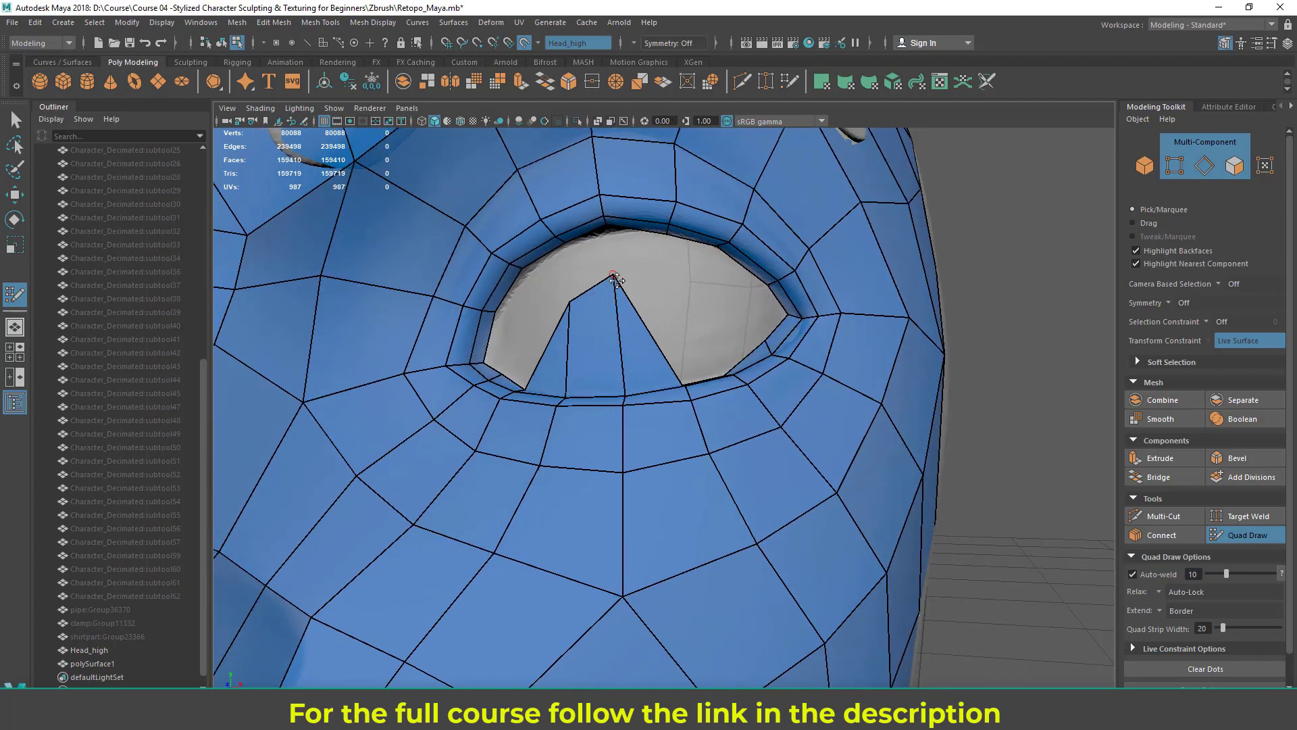
{"action": "mouse_move", "coordinate": [592, 302]}
{"action": "left_mouse_down"}
{"action": "mouse_move", "coordinate": [586, 382]}
{"action": "mouse_move", "coordinate": [697, 402]}
{"action": "mouse_move", "coordinate": [782, 444]}
{"action": "left_mouse_up"}
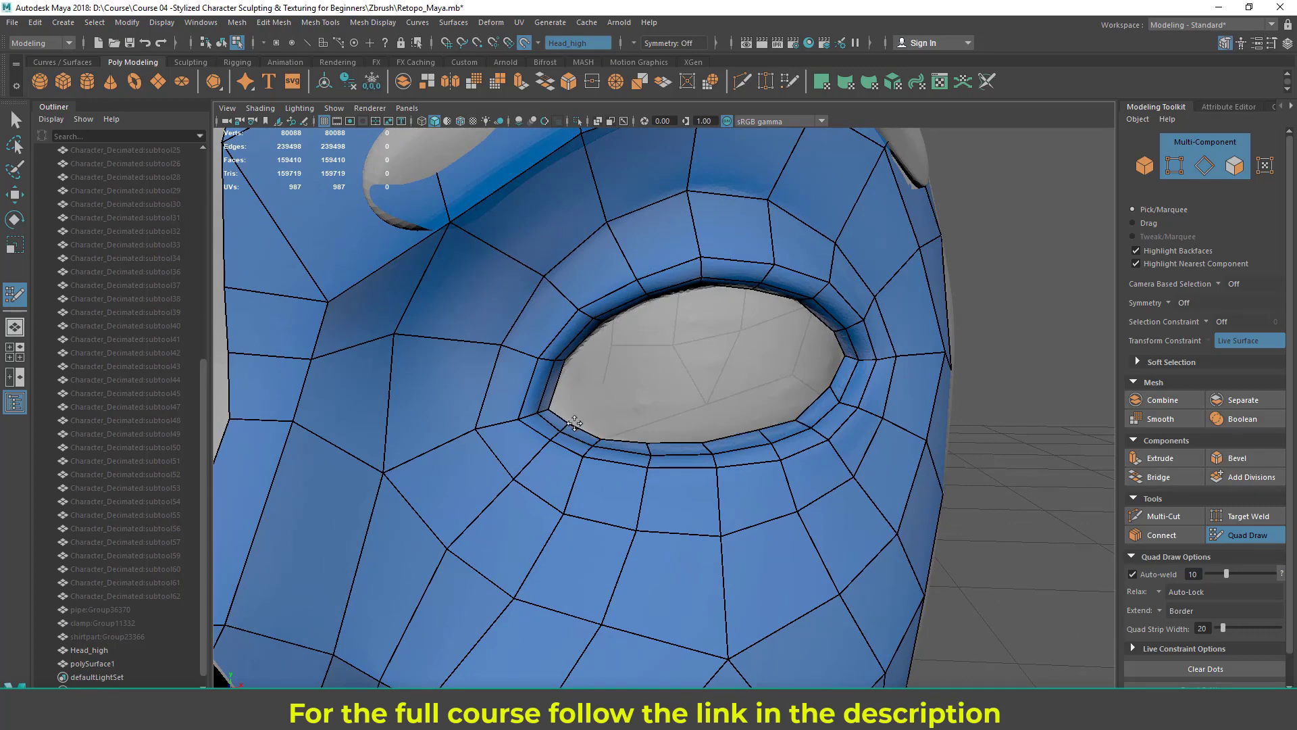
{"action": "left_click_drag", "start_coordinate": [653, 424], "coordinate": [622, 425], "text": "alt"}
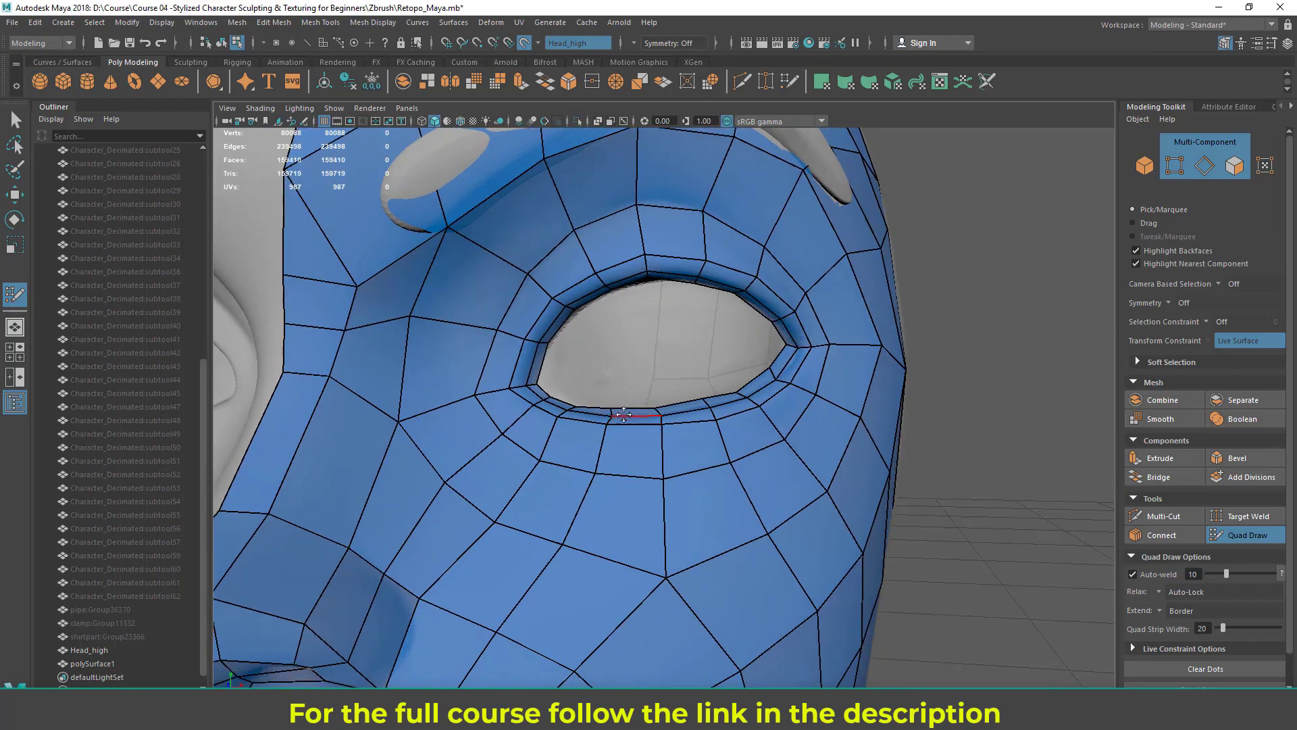
{"action": "left_click_drag", "start_coordinate": [689, 342], "coordinate": [640, 276], "text": "alt"}
- Place a row of Quad Draw dots on the eyeball across the middle of the eye opening, corner to corner
{"action": "scroll", "coordinate": [689, 318], "scroll_direction": "down", "scroll_amount": 3}
{"action": "left_click_drag", "start_coordinate": [848, 514], "coordinate": [606, 404], "text": "alt"}
{"action": "scroll", "coordinate": [737, 448], "scroll_direction": "up", "scroll_amount": 3}
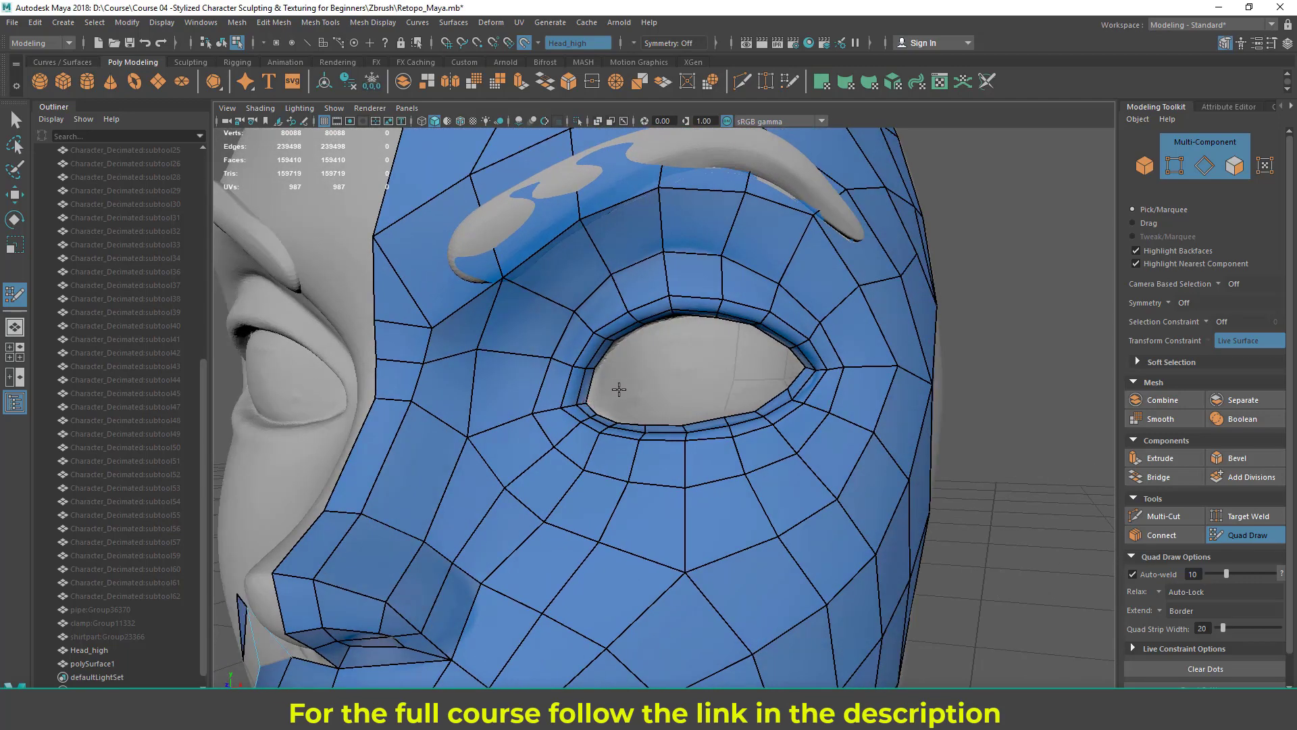
{"action": "left_click_drag", "start_coordinate": [623, 388], "coordinate": [694, 286], "text": "alt"}
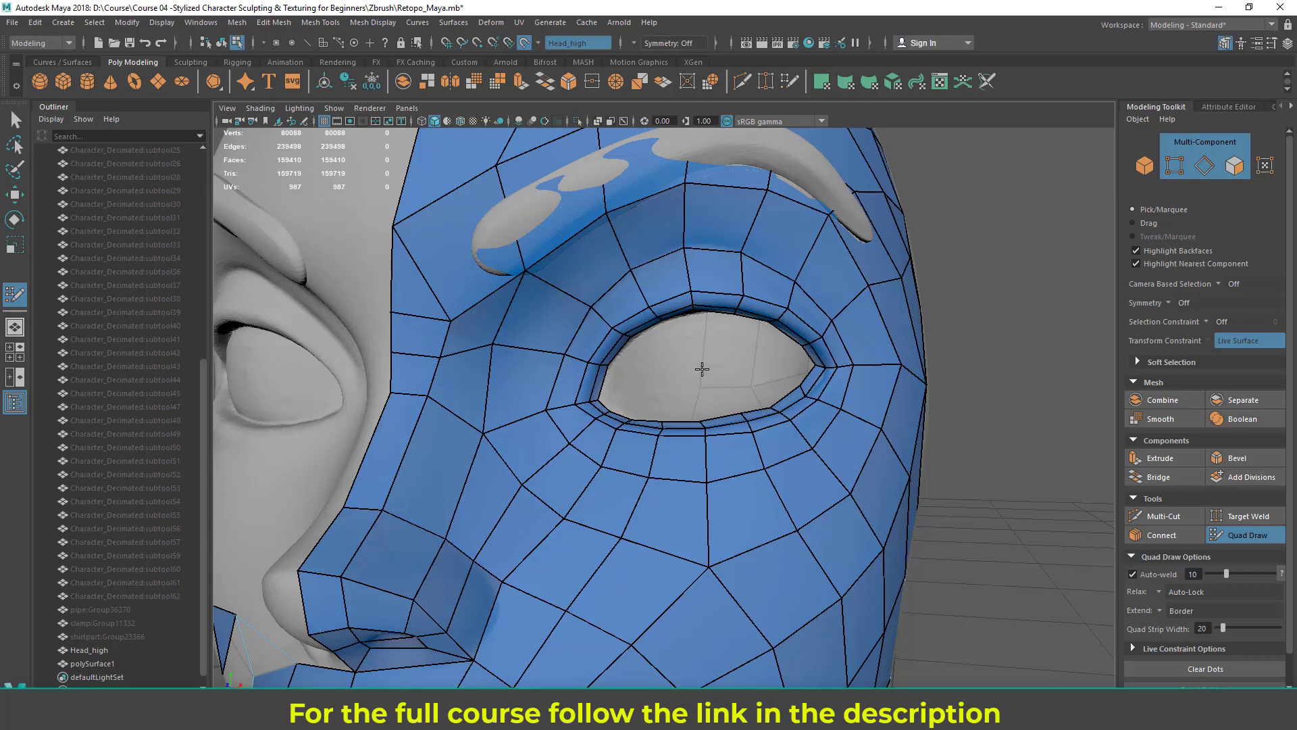
{"action": "left_click_drag", "start_coordinate": [762, 386], "coordinate": [744, 379], "text": "alt"}
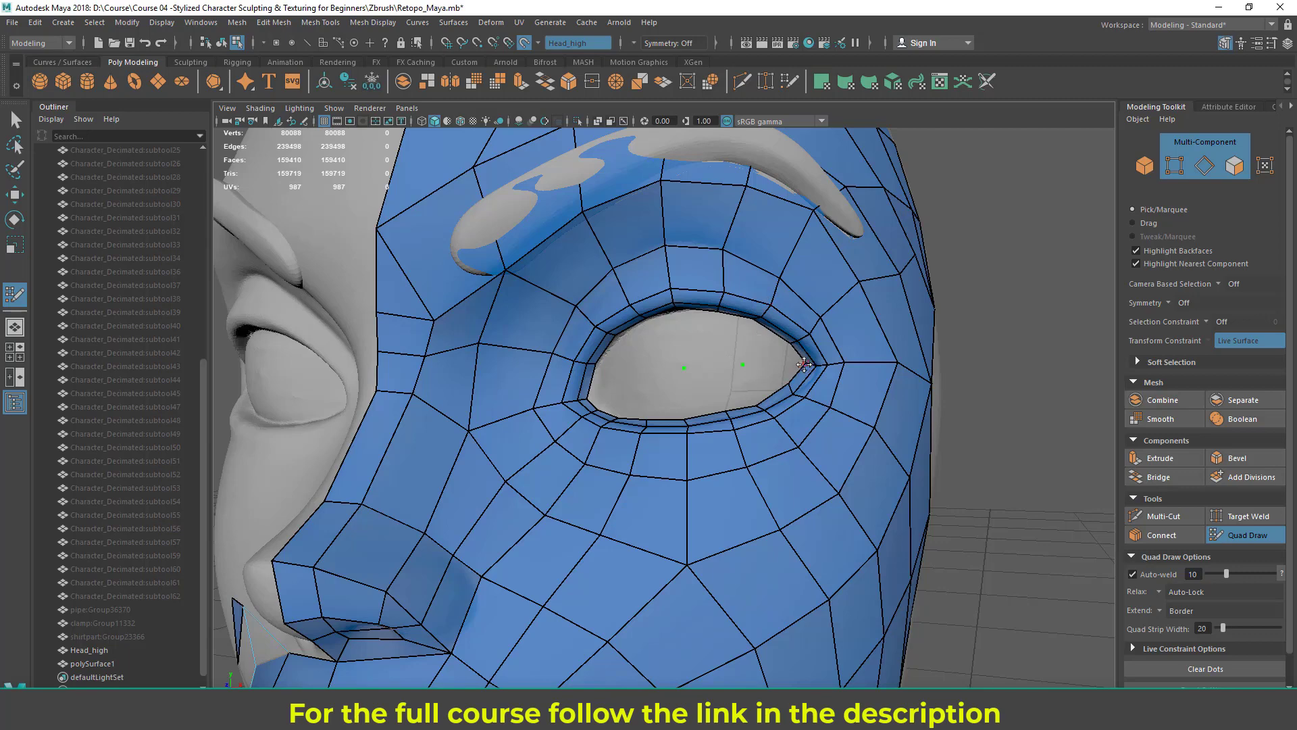
{"action": "left_click_drag", "start_coordinate": [660, 403], "coordinate": [635, 382], "text": "alt"}
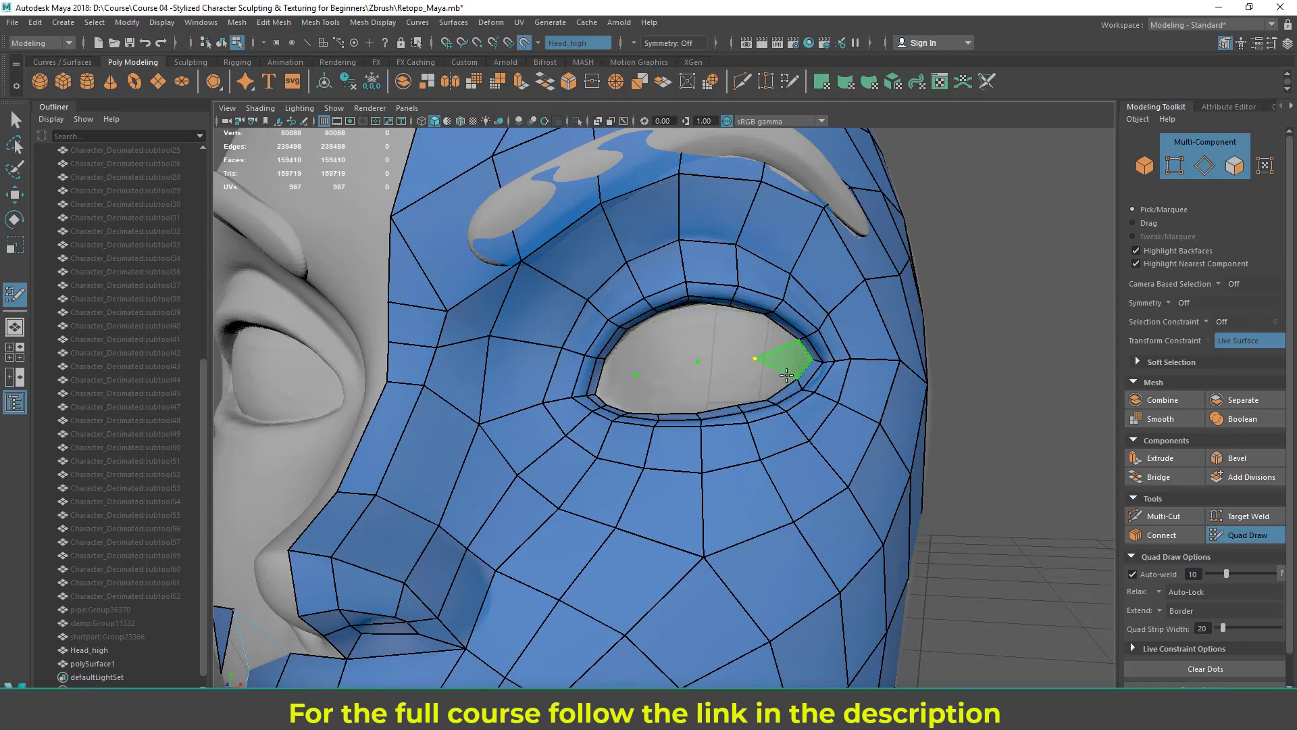
- Fill the middle and outer part of the upper eye opening with quads between the dots and the upper lid border
{"action": "left_click", "coordinate": [737, 377], "text": "shift"}
{"action": "left_click", "coordinate": [718, 379], "text": "shift"}
{"action": "mouse_move", "coordinate": [714, 379]}
{"action": "left_mouse_down", "text": "alt"}
{"action": "mouse_move", "coordinate": [703, 379]}
{"action": "mouse_move", "coordinate": [696, 338]}
{"action": "left_mouse_up", "text": "alt"}
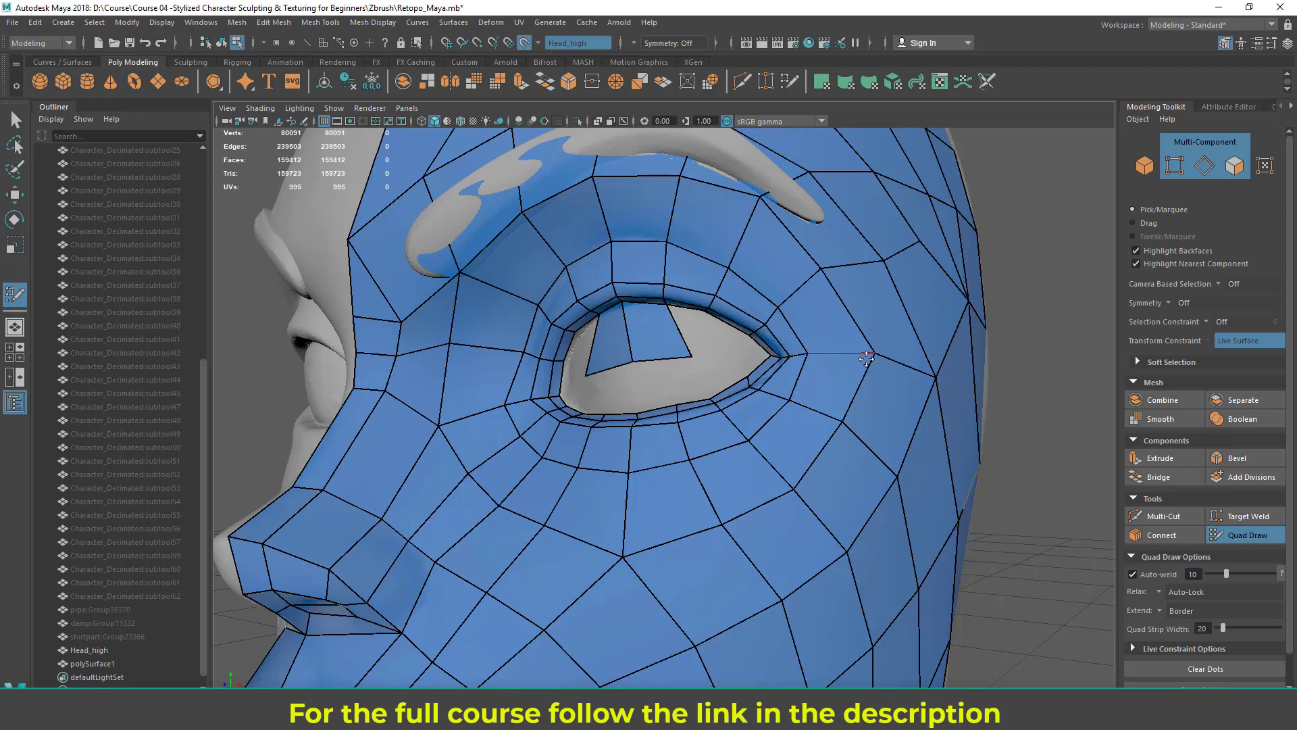
{"action": "scroll", "coordinate": [739, 356], "scroll_direction": "up", "scroll_amount": 2}
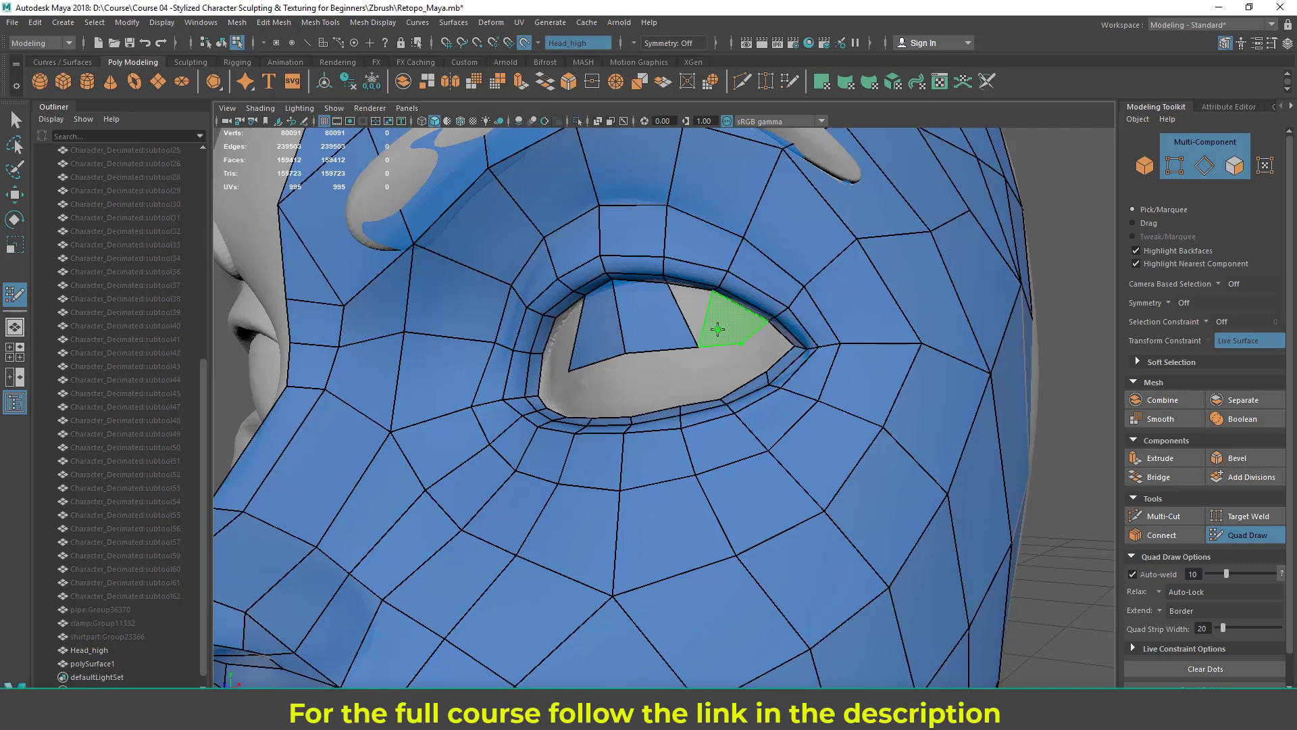
{"action": "left_click", "coordinate": [740, 331], "text": "shift"}
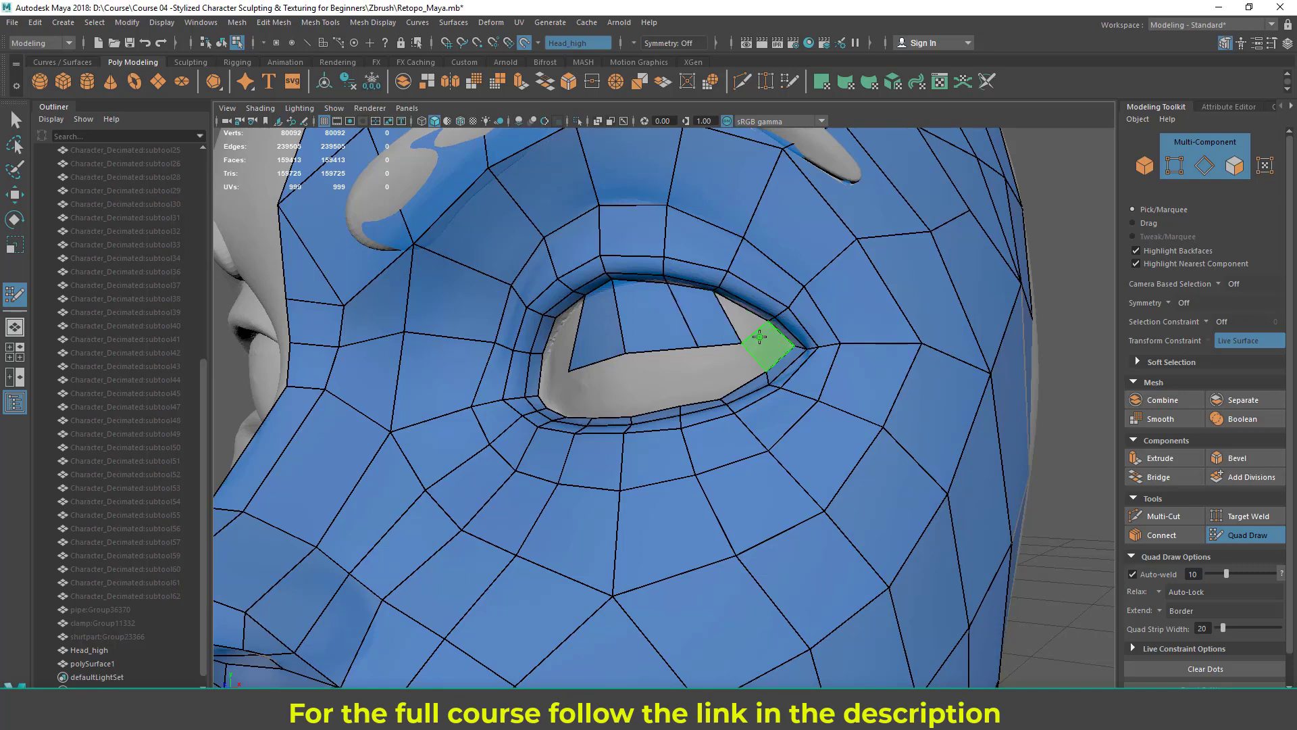
{"action": "left_click", "coordinate": [754, 327], "text": "shift"}
- Fill the remaining gaps beside the inner eye corner in the upper half of the eye opening with quads
{"action": "left_click_drag", "start_coordinate": [759, 377], "coordinate": [681, 374], "text": "alt"}
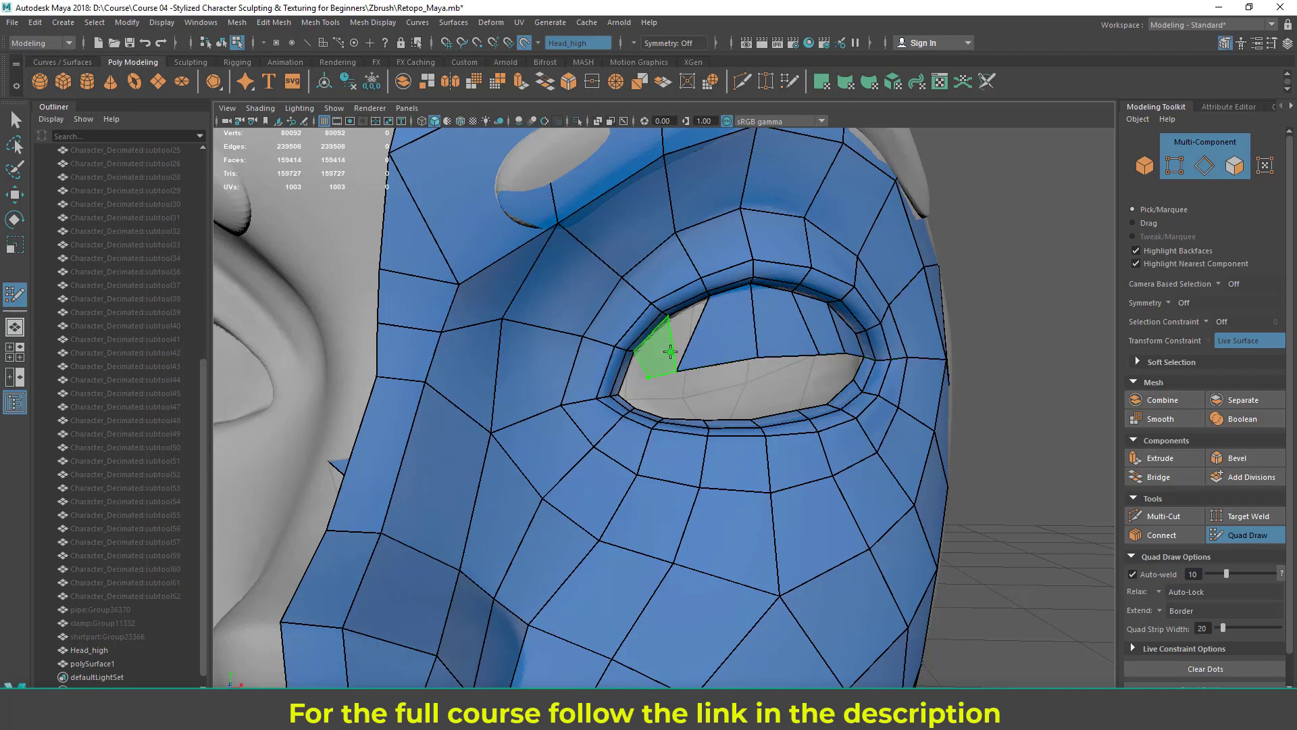
{"action": "left_click", "coordinate": [645, 369], "text": "shift"}
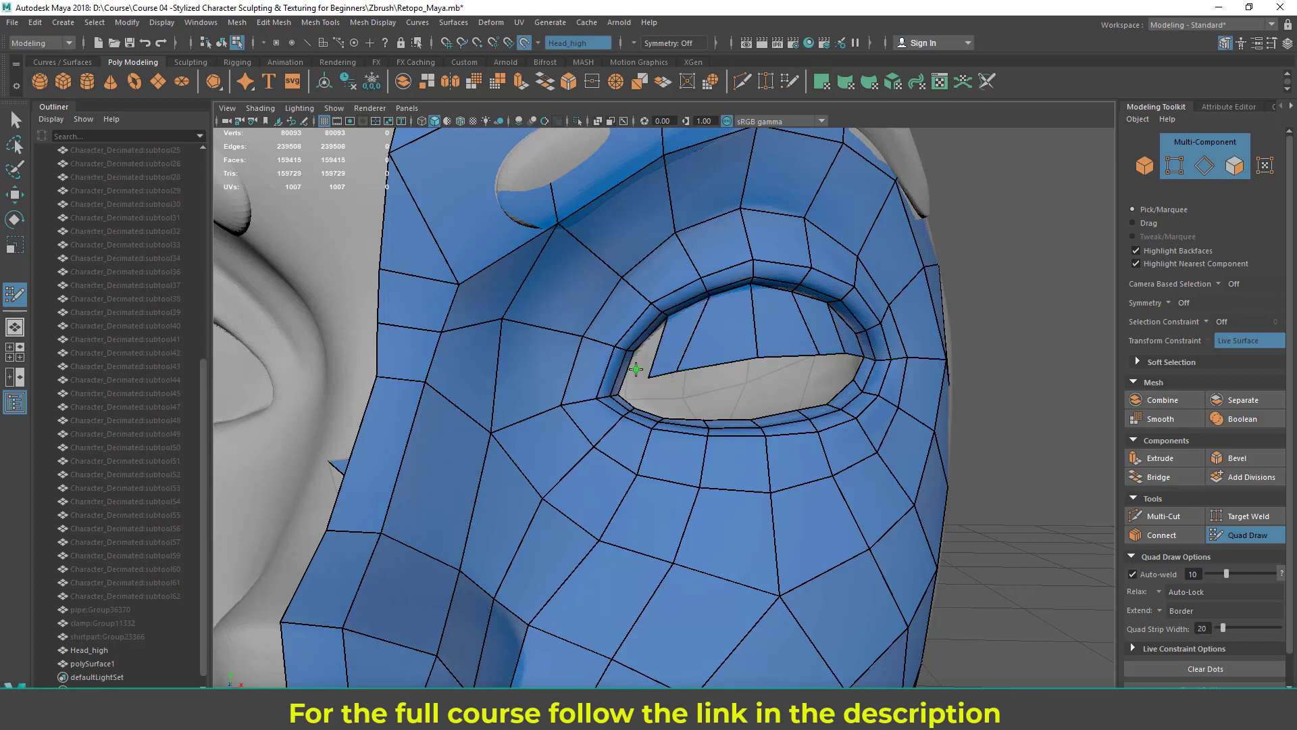
{"action": "left_click", "coordinate": [640, 369], "text": "shift"}
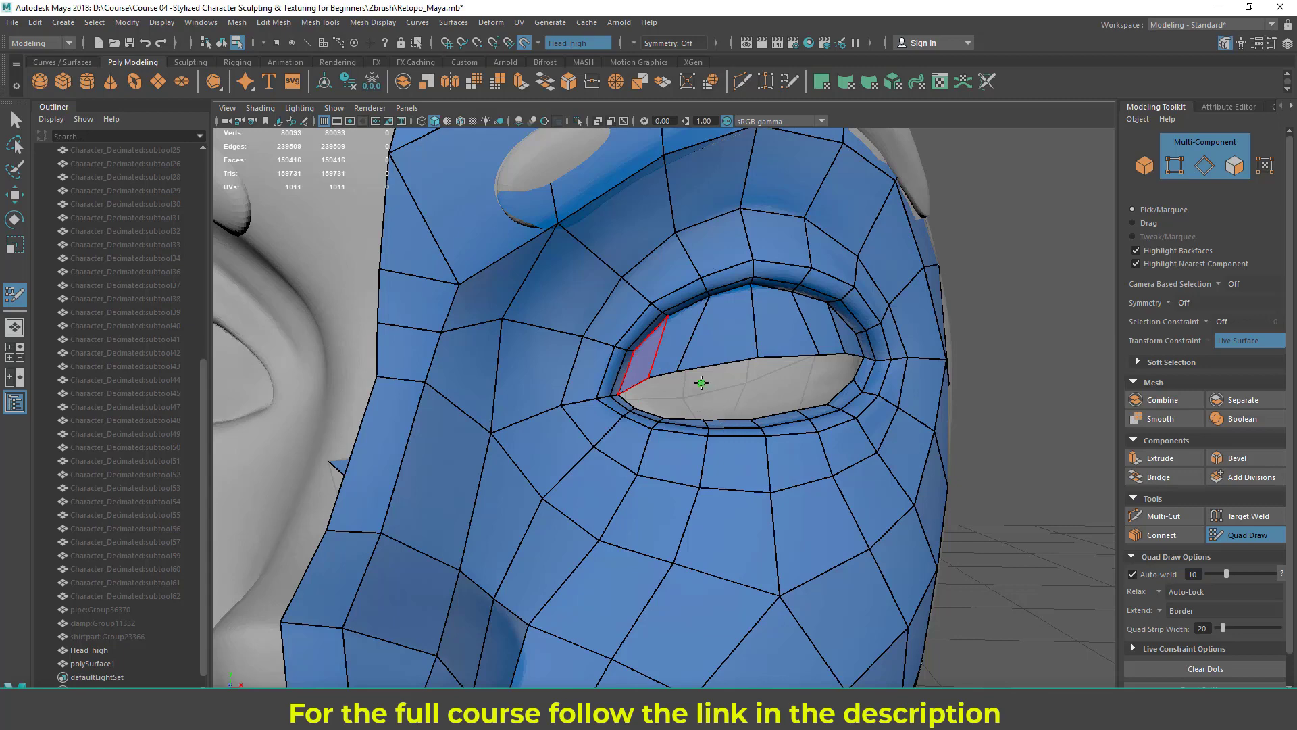
- Fill the inner and middle part of the lower eye opening with quads down to the lower lid border
{"action": "scroll", "coordinate": [788, 369], "scroll_direction": "down", "scroll_amount": 5}
{"action": "left_click_drag", "start_coordinate": [788, 369], "coordinate": [716, 424], "text": "alt"}
{"action": "scroll", "coordinate": [759, 387], "scroll_direction": "up", "scroll_amount": 5}
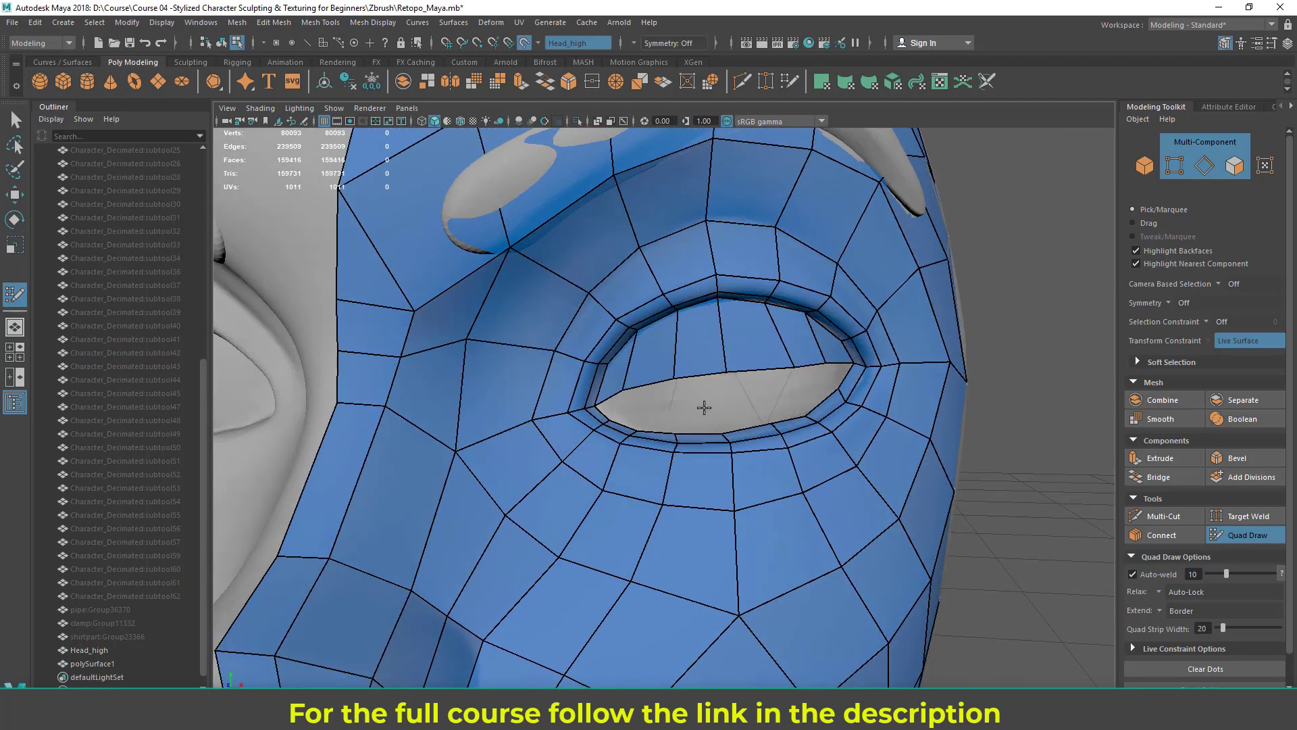
{"action": "left_click", "coordinate": [693, 413], "text": "shift"}
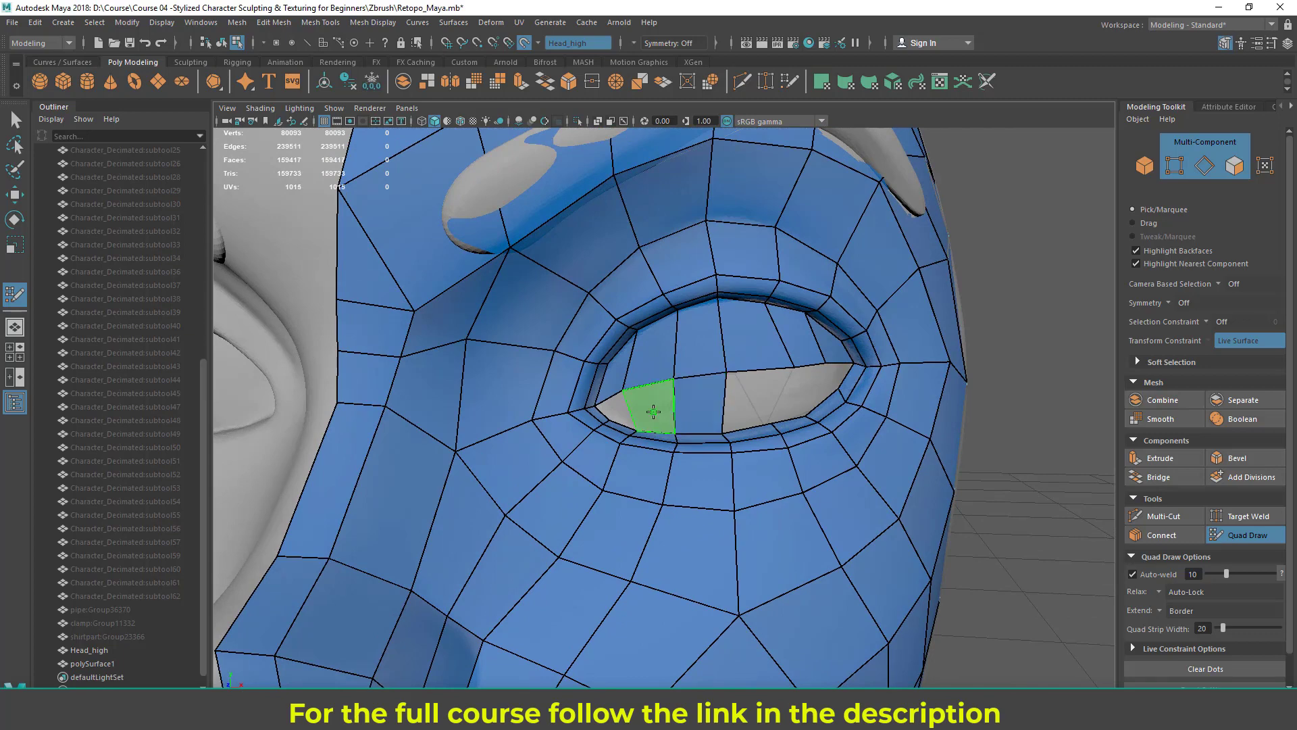
{"action": "left_click", "coordinate": [650, 409], "text": "shift"}
{"action": "left_click", "coordinate": [615, 411], "text": "shift"}
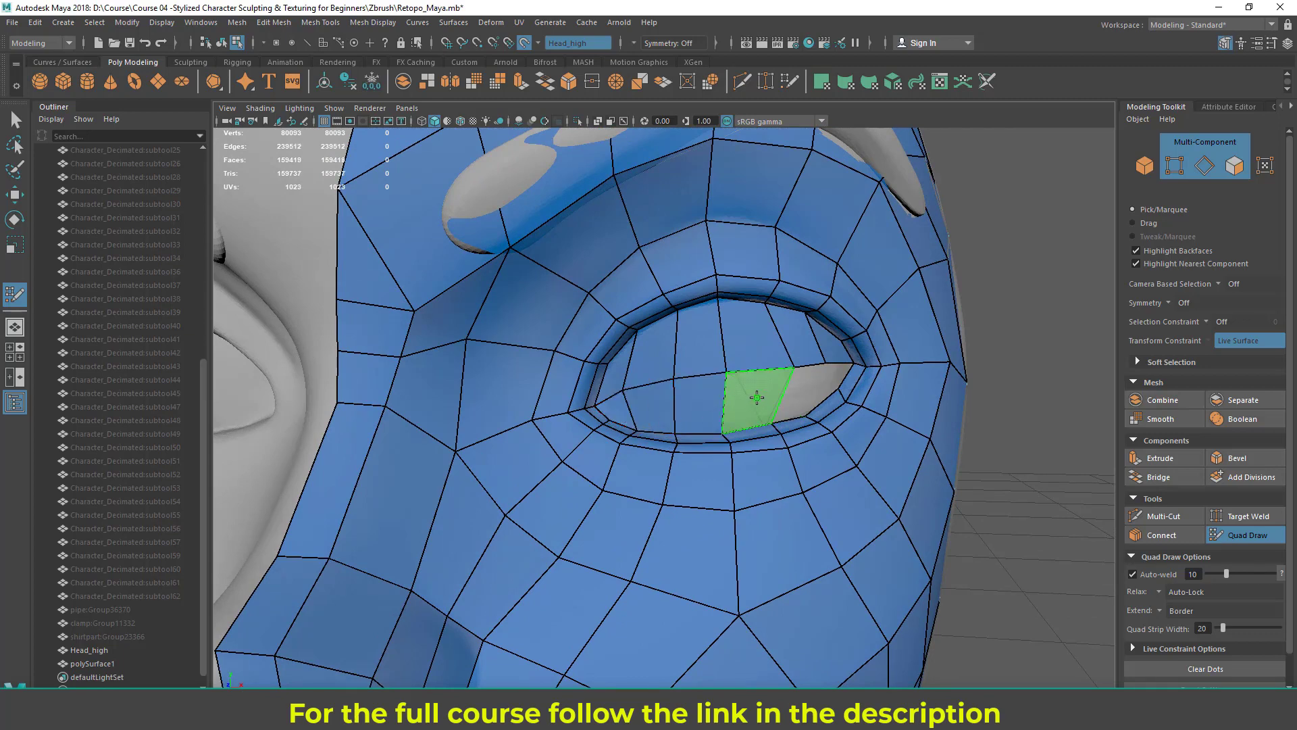
{"action": "left_click", "coordinate": [756, 397], "text": "shift"}
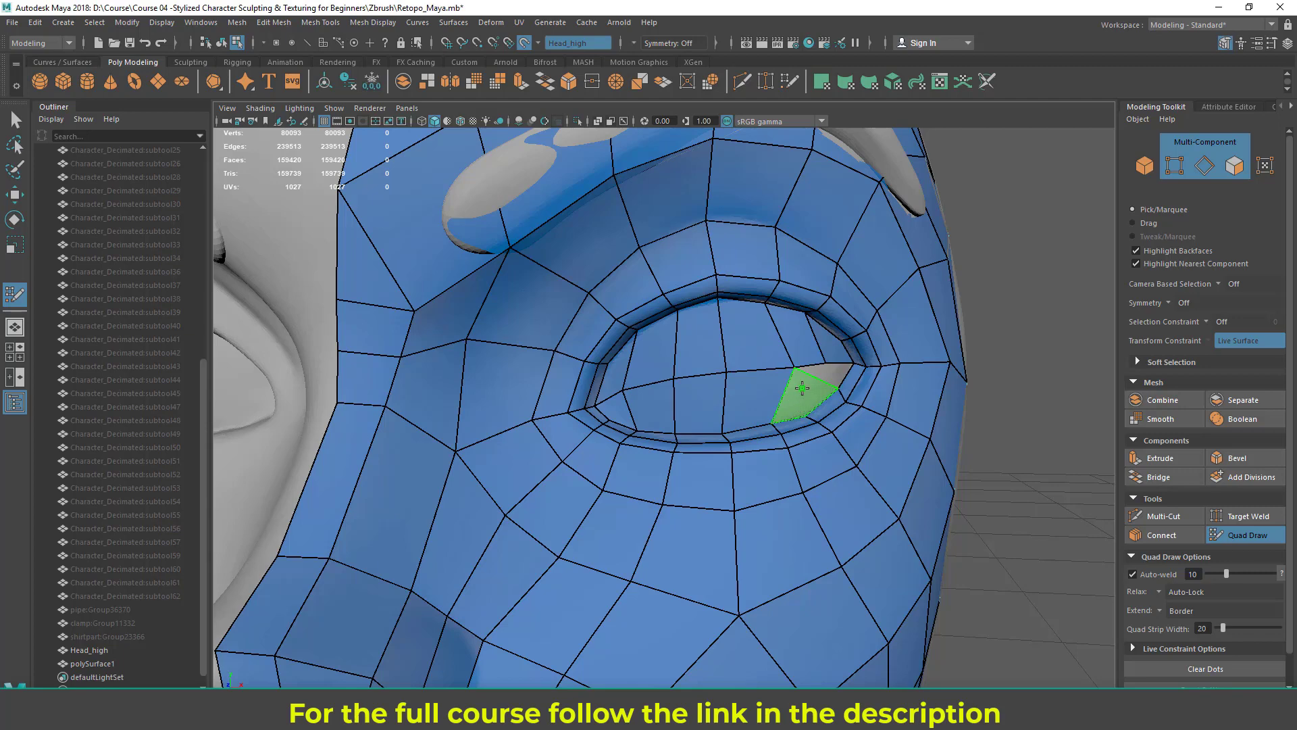
- Move the eyeball centre-line vertex near the outer corner inward and close the last gaps of the lower half with quads
{"action": "middle_click_drag", "start_coordinate": [801, 388], "coordinate": [743, 392], "text": "alt"}
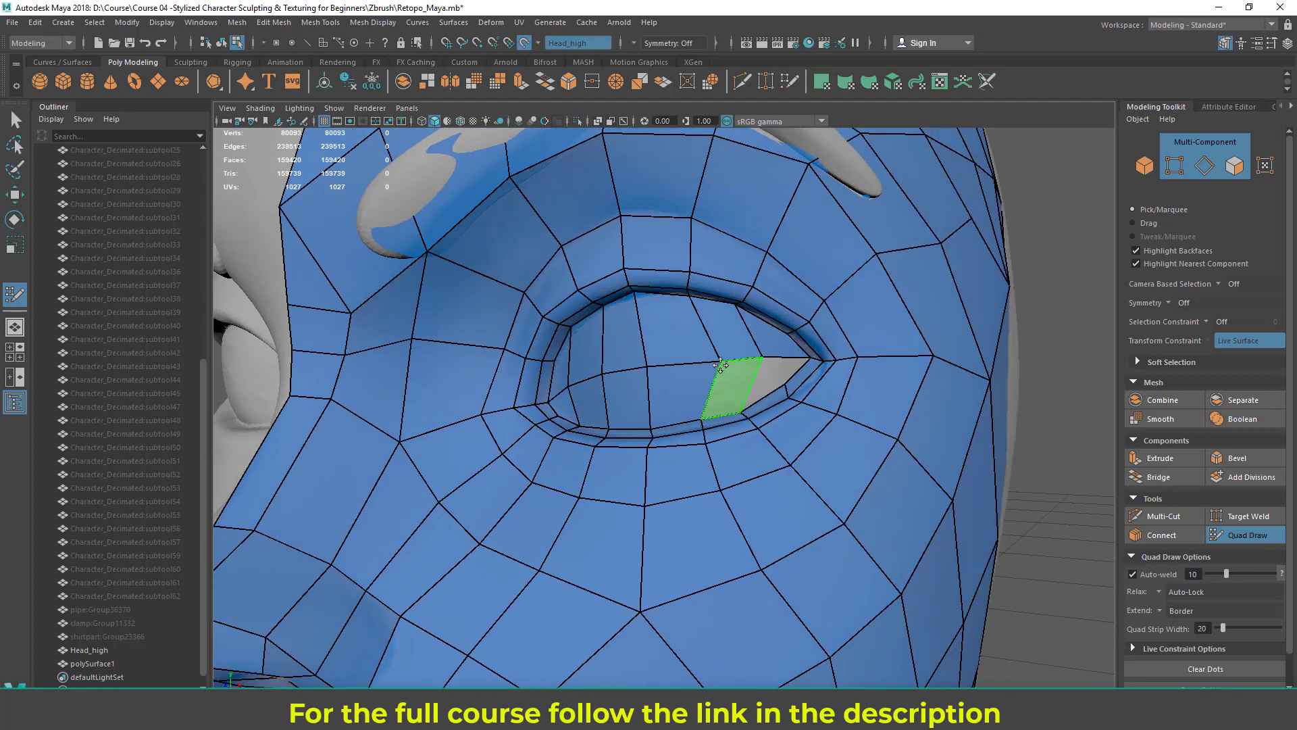
{"action": "left_click_drag", "start_coordinate": [714, 365], "coordinate": [699, 367]}
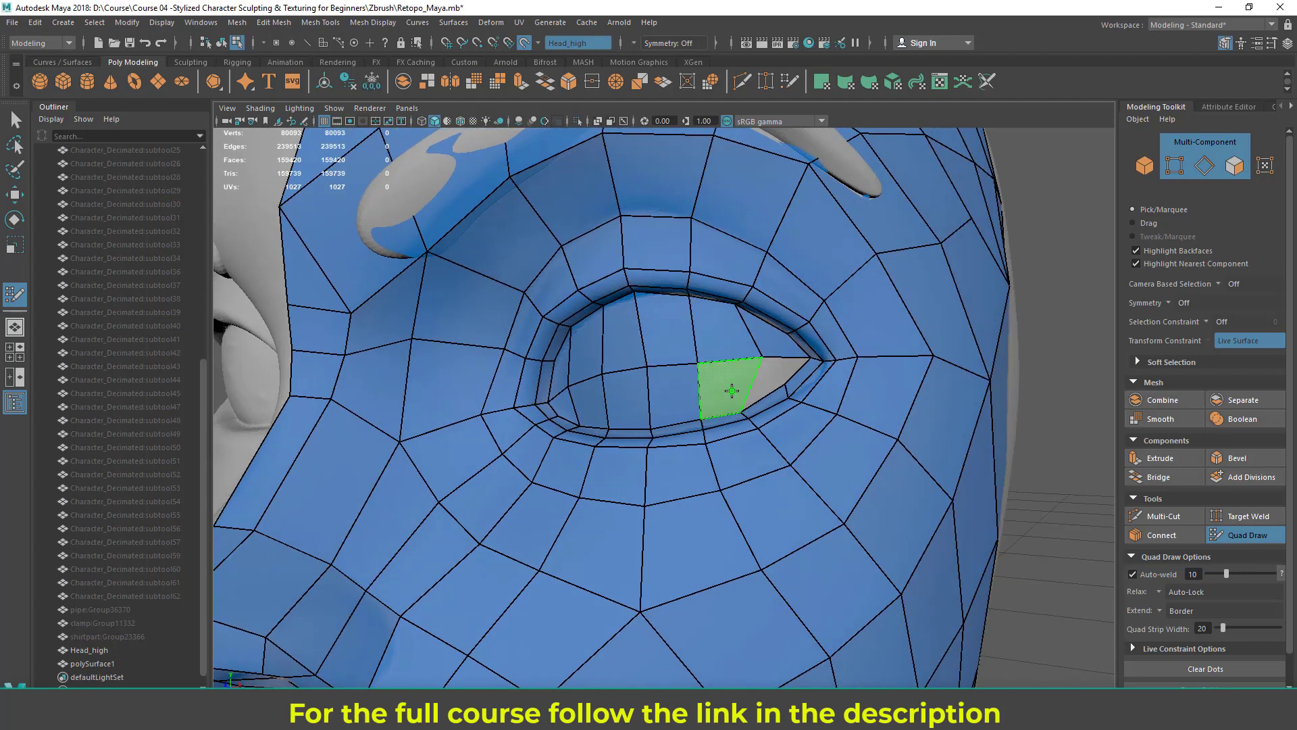
{"action": "left_click", "coordinate": [731, 390], "text": "shift"}
{"action": "left_click", "coordinate": [781, 379], "text": "shift"}
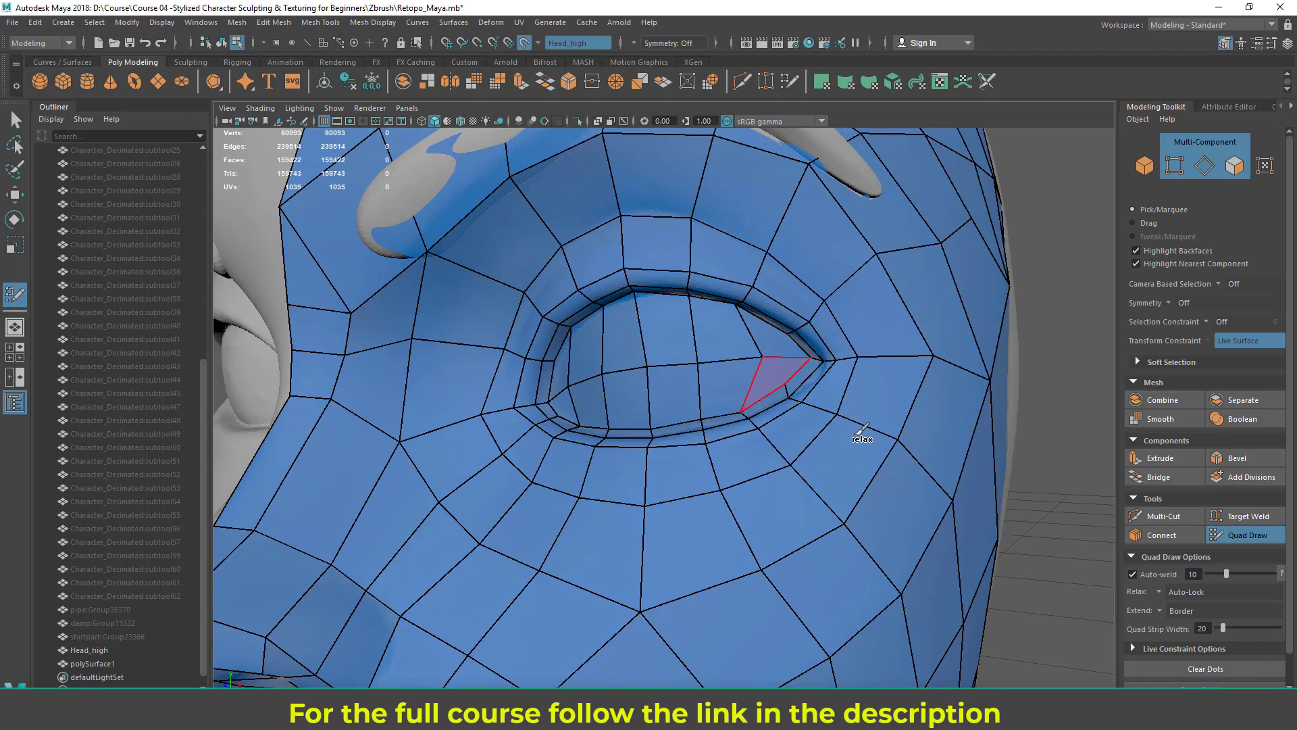
- Inspect the filled eye, eyelid rings, brow and overall head topology from the front, three-quarter and side views
{"action": "scroll", "coordinate": [871, 419], "scroll_direction": "down", "scroll_amount": 10}
{"action": "left_click_drag", "start_coordinate": [923, 402], "coordinate": [695, 376], "text": "alt"}
{"action": "scroll", "coordinate": [573, 388], "scroll_direction": "up", "scroll_amount": 8}
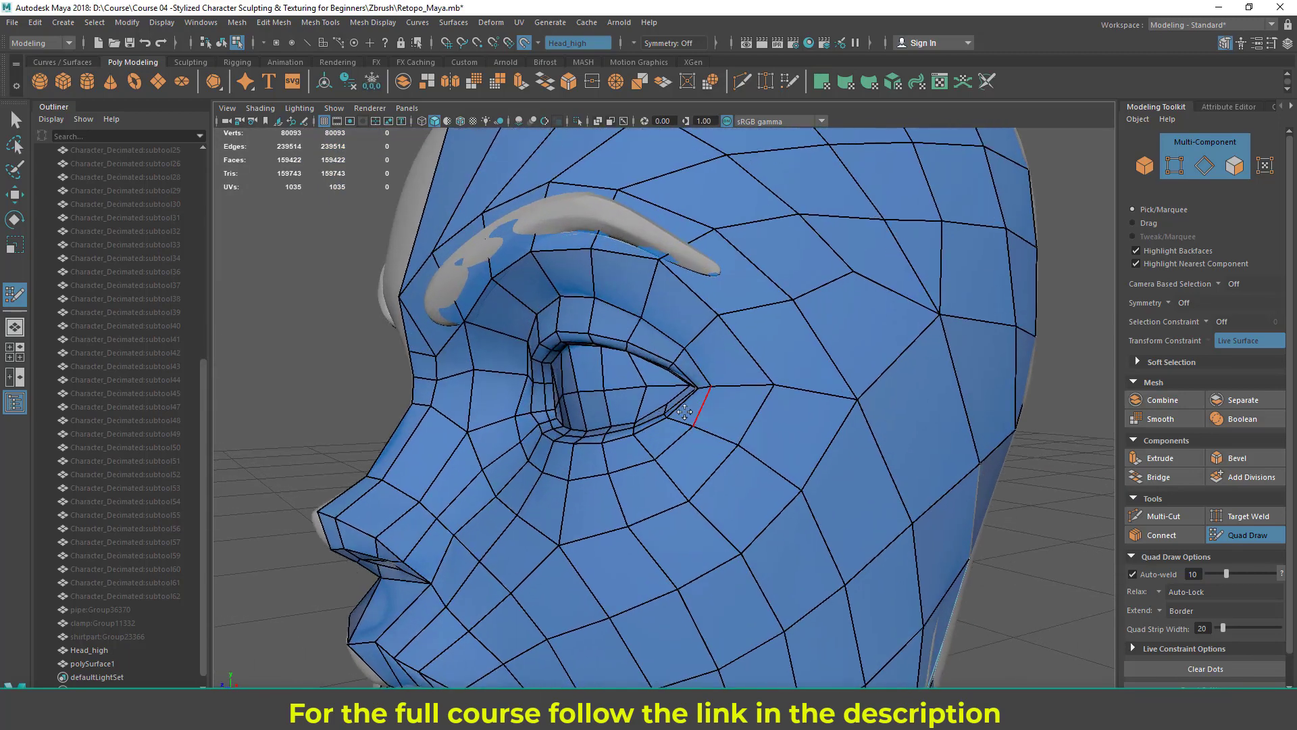
{"action": "left_click_drag", "start_coordinate": [578, 432], "coordinate": [676, 392], "text": "alt"}
{"action": "left_click_drag", "start_coordinate": [766, 346], "coordinate": [767, 381], "text": "alt"}
{"action": "scroll", "coordinate": [766, 382], "scroll_direction": "down", "scroll_amount": 3}
{"action": "mouse_move", "coordinate": [676, 351]}
{"action": "left_mouse_down", "text": "alt"}
{"action": "mouse_move", "coordinate": [703, 351]}
{"action": "mouse_move", "coordinate": [669, 348]}
{"action": "left_mouse_up", "text": "alt"}
{"action": "middle_click_drag", "start_coordinate": [637, 317], "coordinate": [650, 348], "text": "alt"}
{"action": "scroll", "coordinate": [650, 348], "scroll_direction": "up", "scroll_amount": 1}
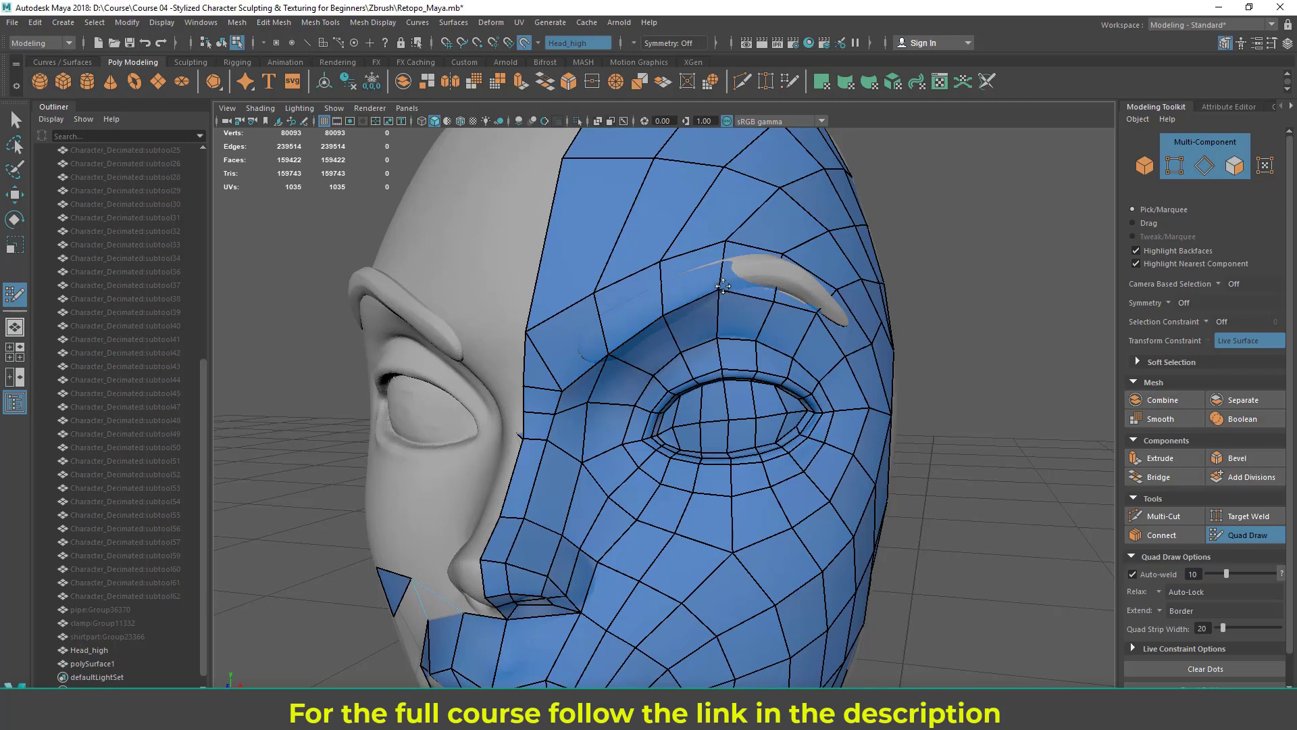
{"action": "left_click_drag", "start_coordinate": [784, 281], "coordinate": [622, 291], "text": "alt"}
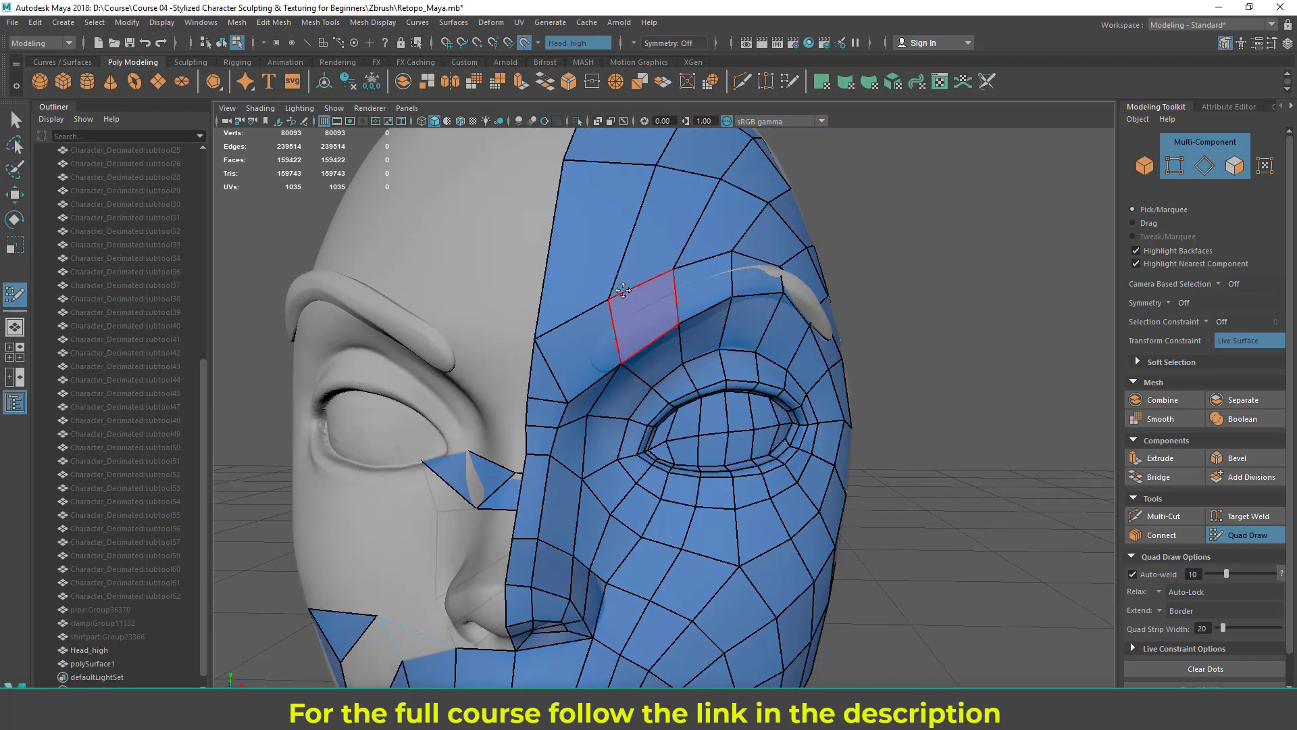
{"action": "left_click_drag", "start_coordinate": [704, 300], "coordinate": [676, 304], "text": "alt"}
{"action": "left_click_drag", "start_coordinate": [760, 290], "coordinate": [875, 324], "text": "alt"}
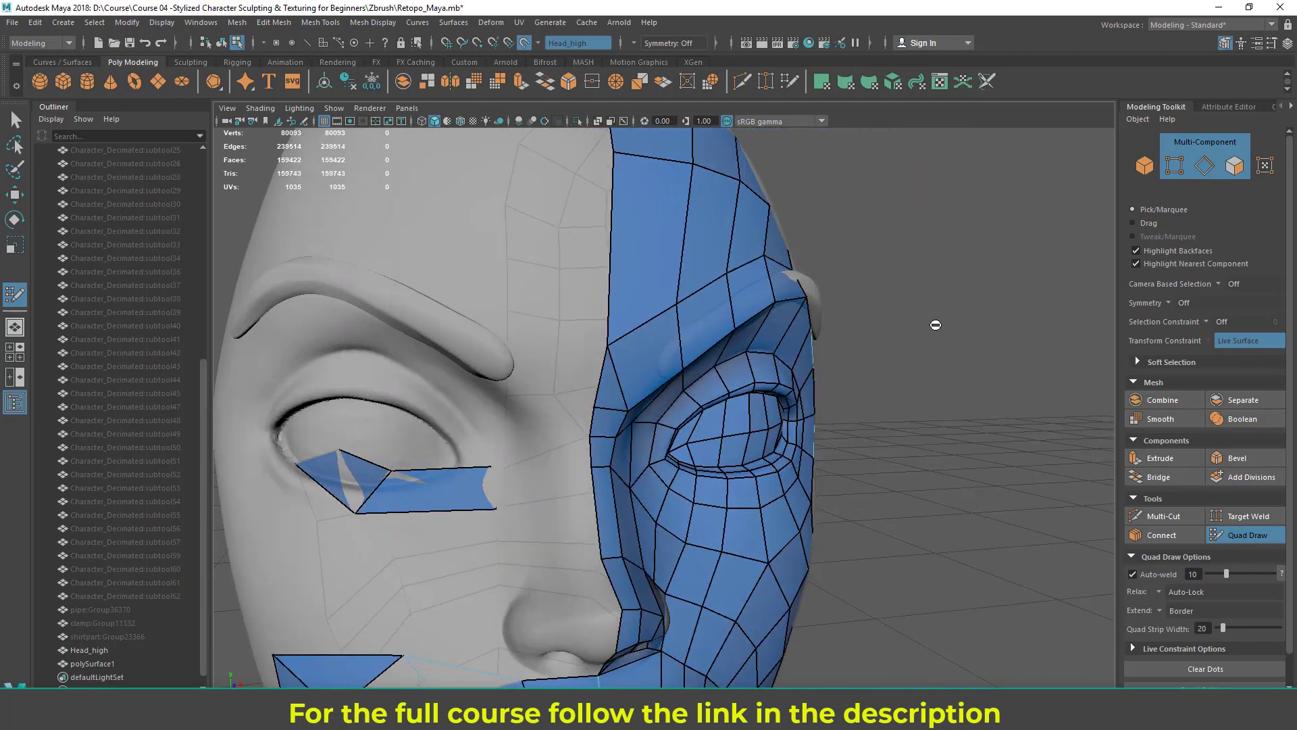
{"action": "left_click_drag", "start_coordinate": [800, 306], "coordinate": [643, 380], "text": "alt"}
{"action": "scroll", "coordinate": [716, 301], "scroll_direction": "down", "scroll_amount": 4}
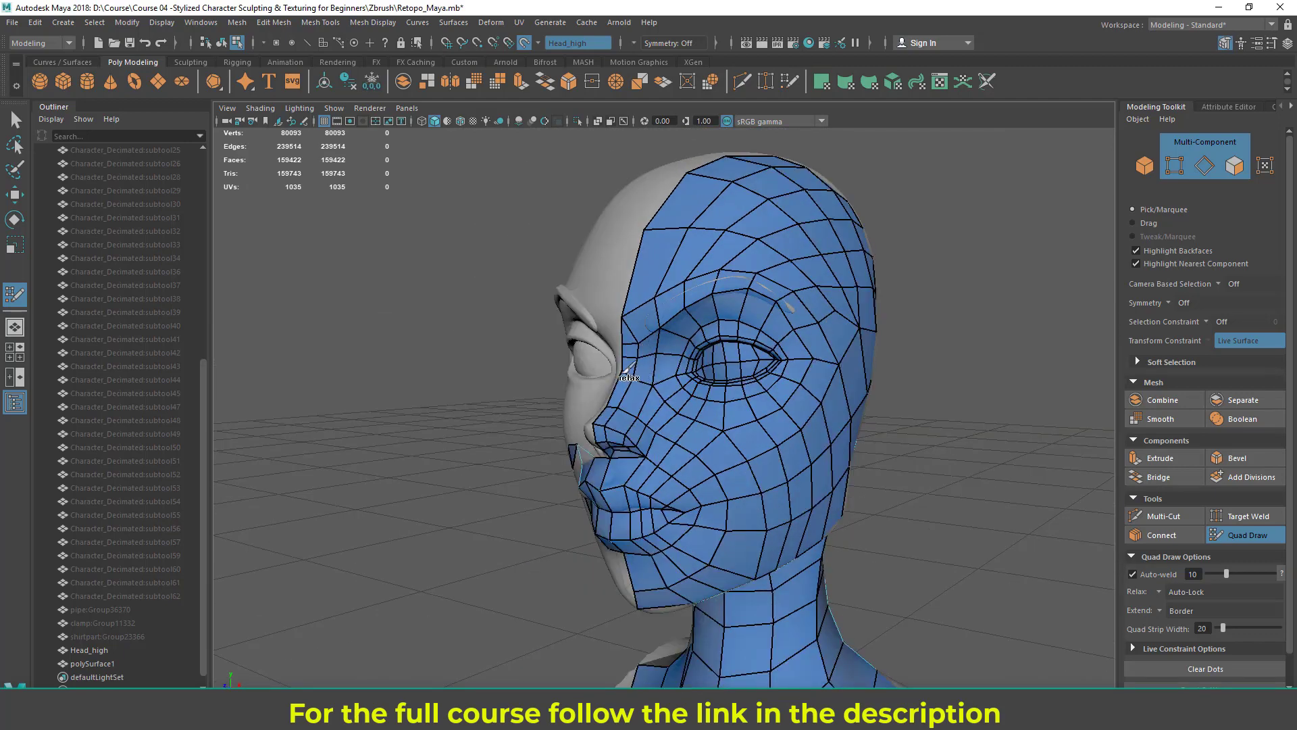
{"action": "left_click_drag", "start_coordinate": [915, 458], "coordinate": [862, 446], "text": "alt"}
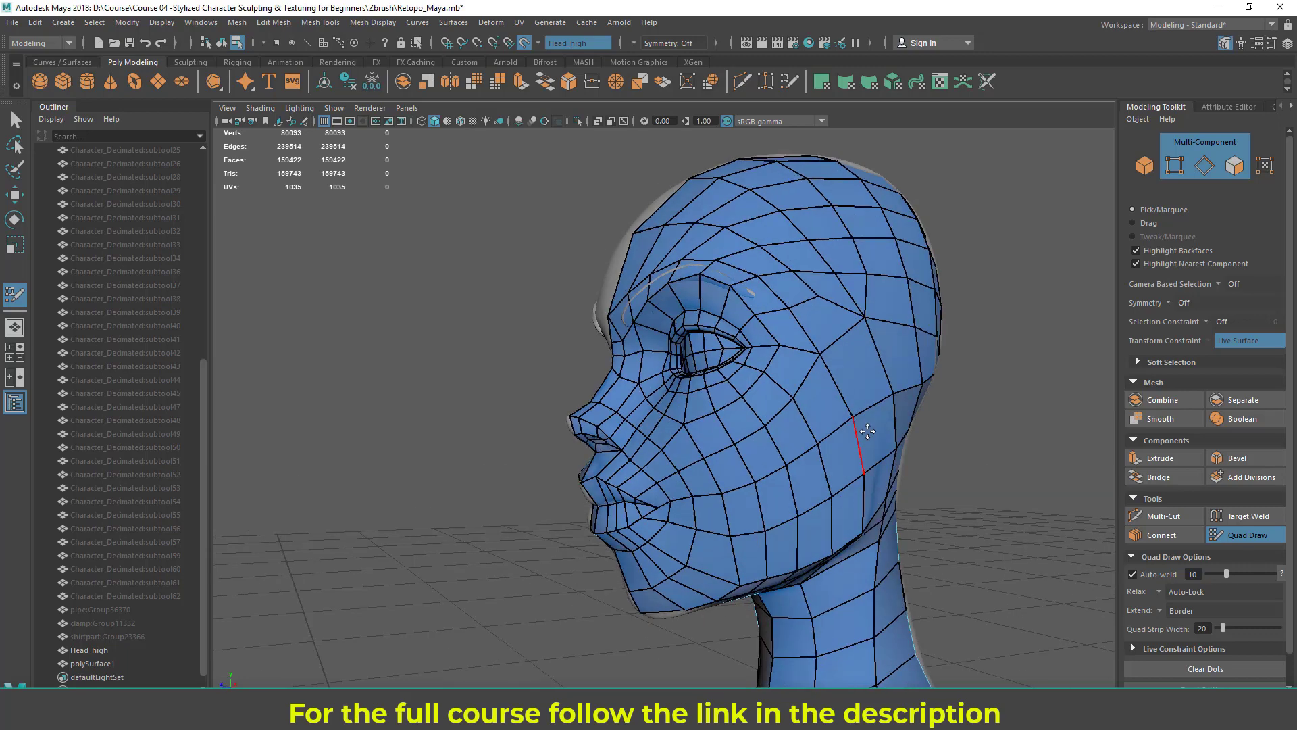
- Try to insert an edge loop along the lips
{"action": "left_click_drag", "start_coordinate": [675, 452], "coordinate": [747, 420], "text": "alt"}
{"action": "scroll", "coordinate": [746, 419], "scroll_direction": "up", "scroll_amount": 6}
{"action": "scroll", "coordinate": [741, 416], "scroll_direction": "down", "scroll_amount": 1}
{"action": "middle_click_drag", "start_coordinate": [741, 416], "coordinate": [713, 412], "text": "alt"}
{"action": "left_click_drag", "start_coordinate": [712, 413], "coordinate": [697, 409], "text": "alt"}
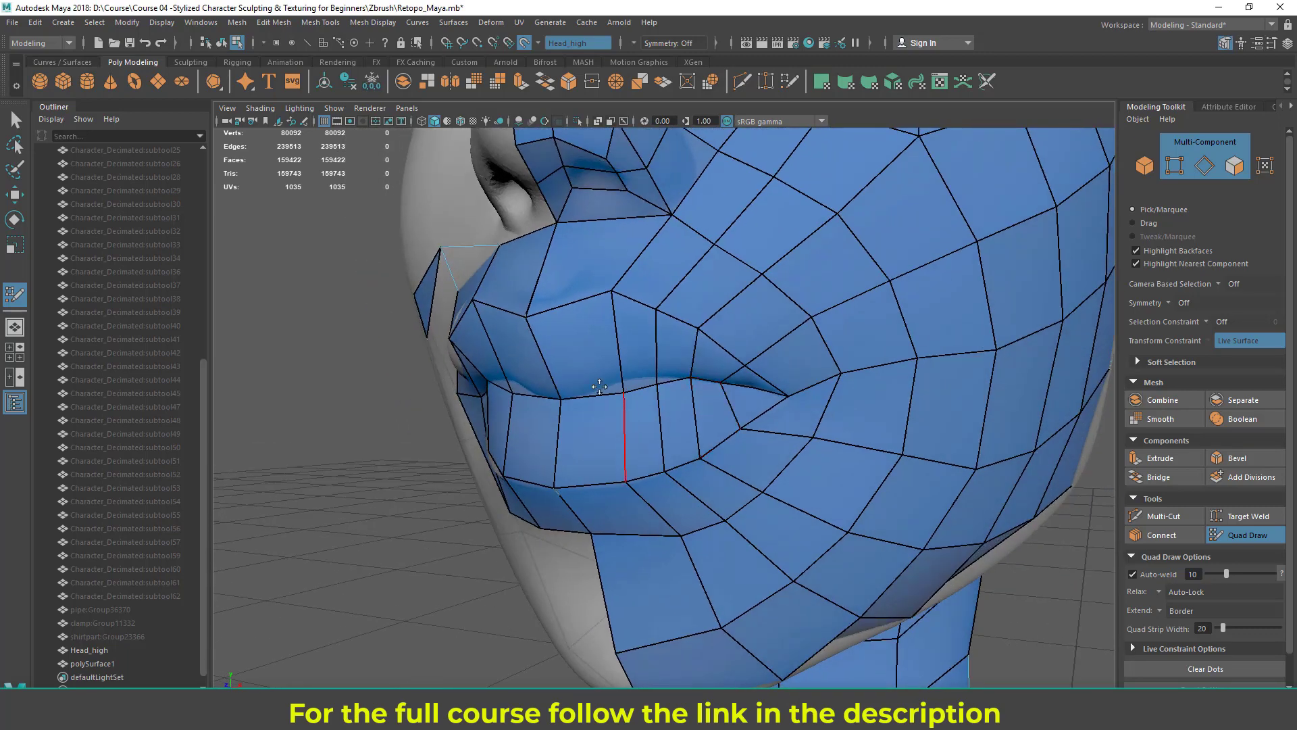
{"action": "left_click", "coordinate": [550, 365], "text": "ctrl"}
- Isolate the retopology mesh and, in the front view, delete all faces on the opposite side of the face's centre line
{"action": "left_click_drag", "start_coordinate": [569, 447], "coordinate": [903, 496], "text": "alt"}
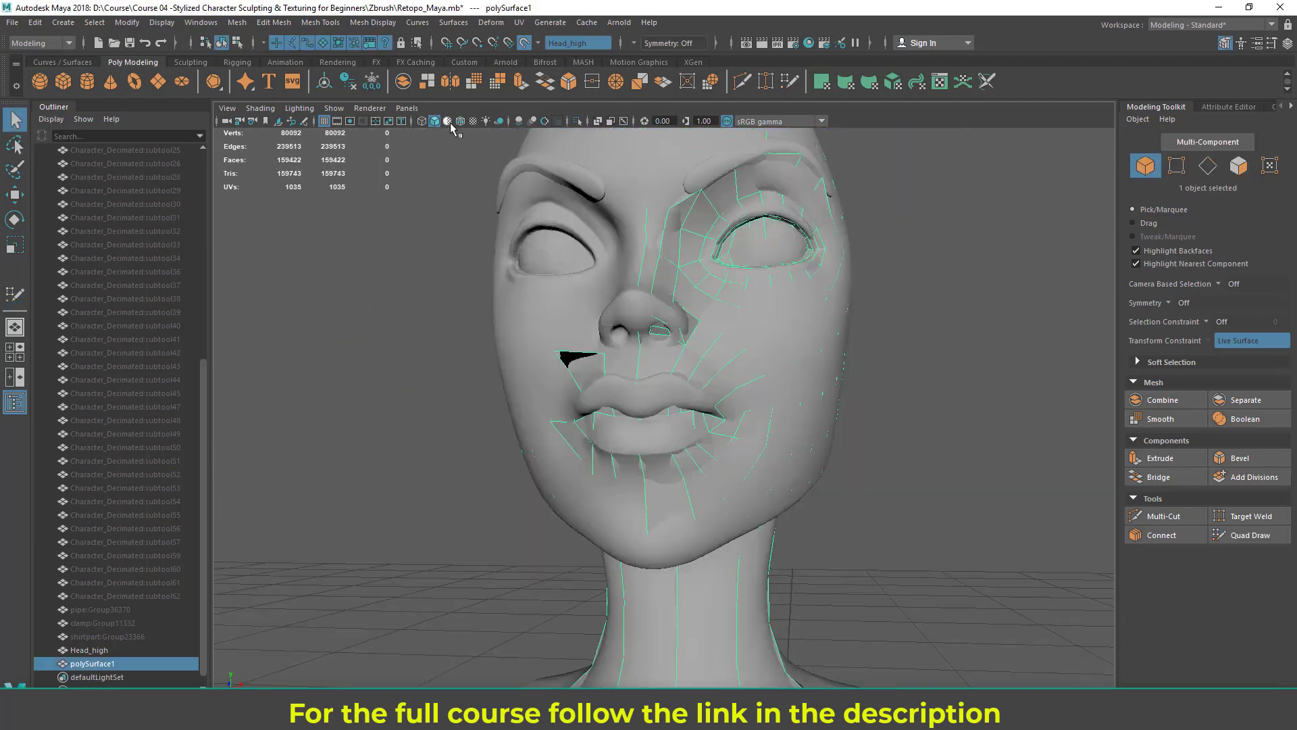
{"action": "left_click", "coordinate": [577, 121]}
{"action": "left_click_drag", "start_coordinate": [747, 376], "coordinate": [708, 316], "text": "alt"}
{"action": "left_click", "coordinate": [15, 351]}
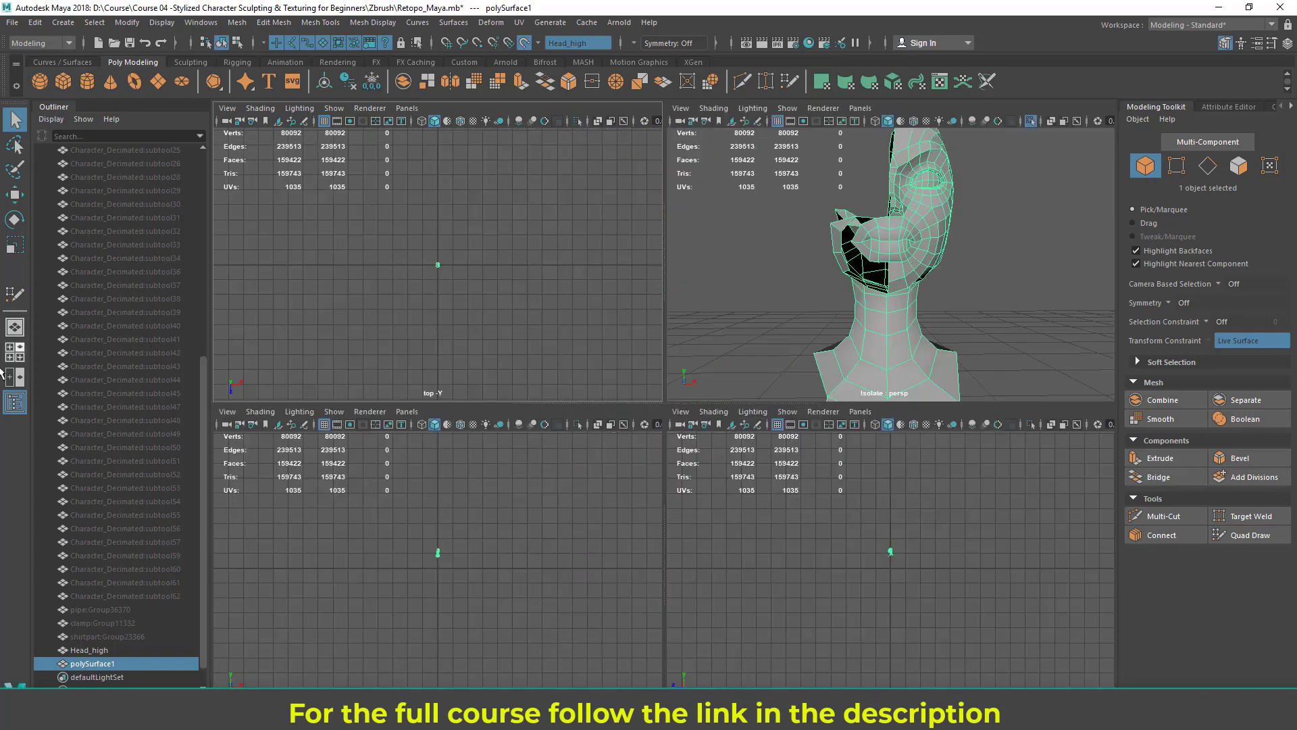
{"action": "scroll", "coordinate": [500, 534], "scroll_direction": "up", "scroll_amount": 15}
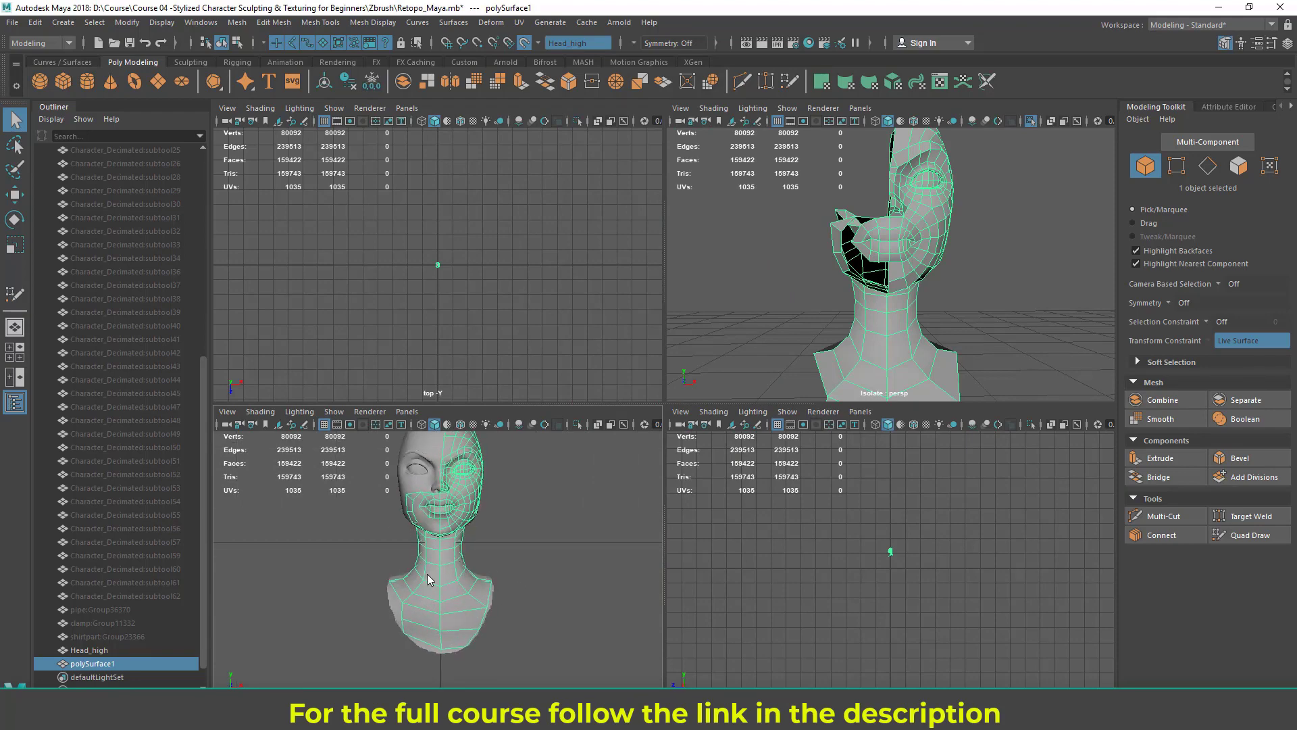
{"action": "right_click_drag", "start_coordinate": [427, 574], "coordinate": [428, 612]}
{"action": "left_click_drag", "start_coordinate": [357, 478], "coordinate": [431, 668]}
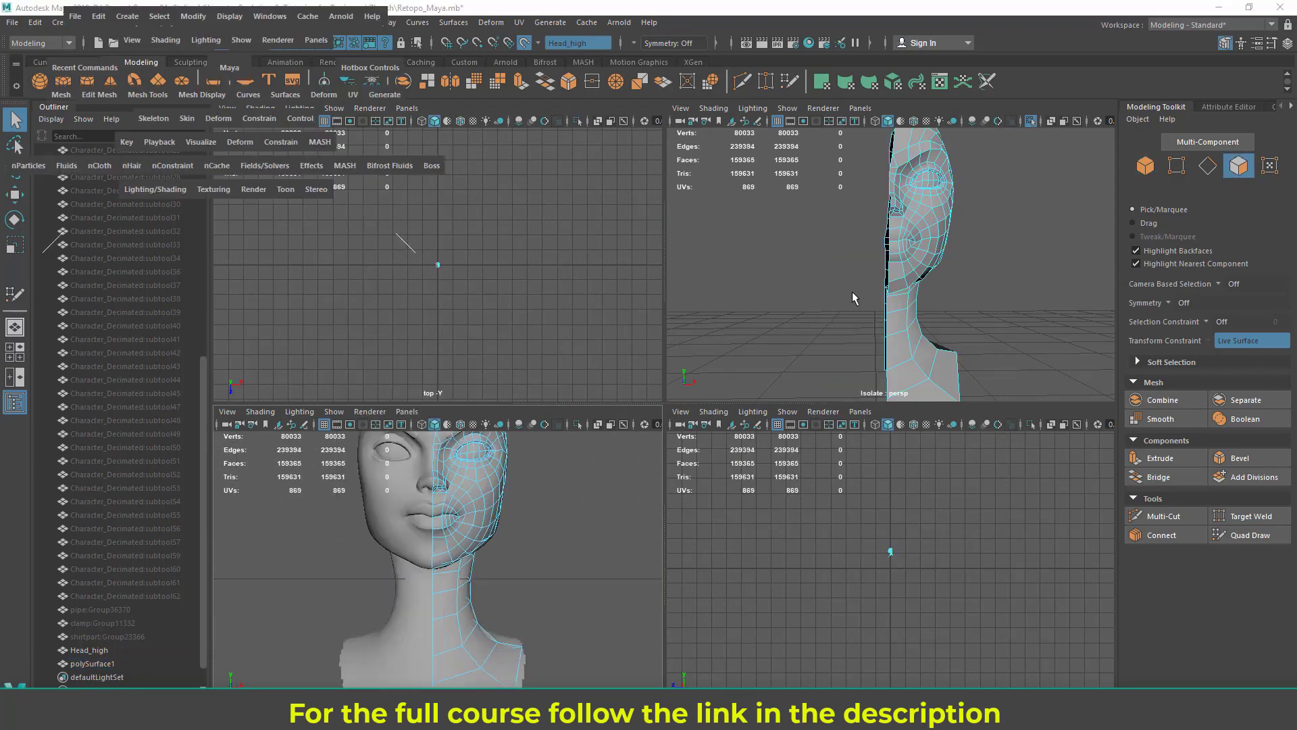
- Return to object mode in the single perspective view, clear the selection and turn off isolation to show the sculpted head
{"action": "left_click_drag", "start_coordinate": [826, 305], "coordinate": [686, 350], "text": "alt"}
{"action": "key", "text": "F8"}
{"action": "left_click", "coordinate": [559, 173]}
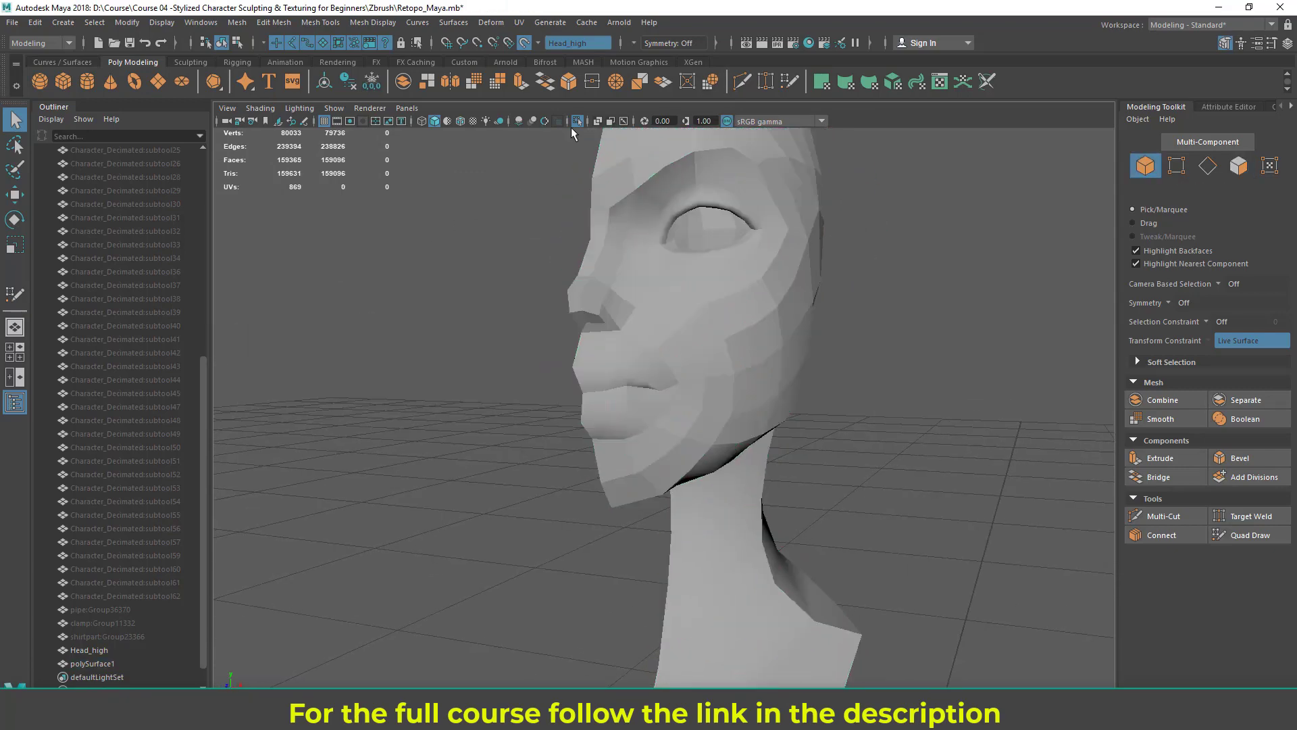
{"action": "left_click", "coordinate": [576, 123]}
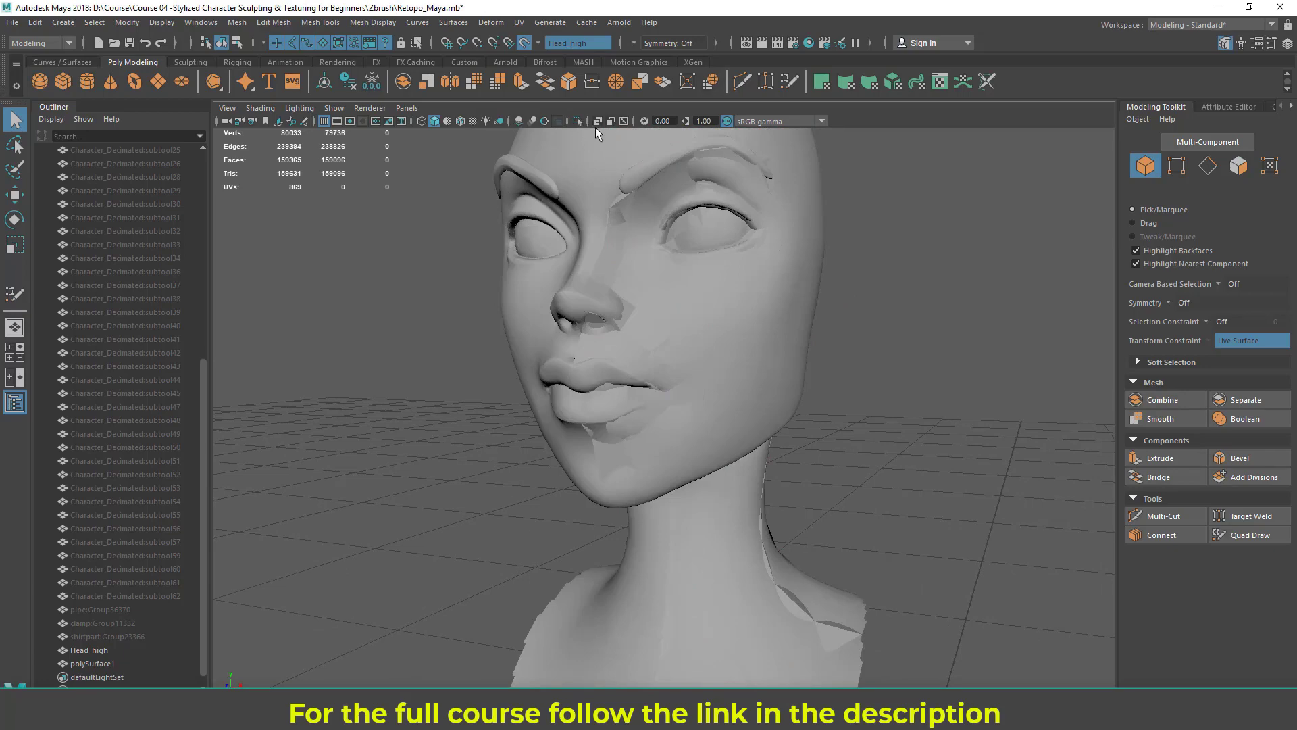
- Reactivate Quad Draw on the retopology mesh and insert an edge loop around the mouth through both lips
{"action": "mouse_move", "coordinate": [575, 135]}
{"action": "left_mouse_down", "text": "alt"}
{"action": "mouse_move", "coordinate": [568, 371]}
{"action": "mouse_move", "coordinate": [581, 367]}
{"action": "left_mouse_up", "text": "alt"}
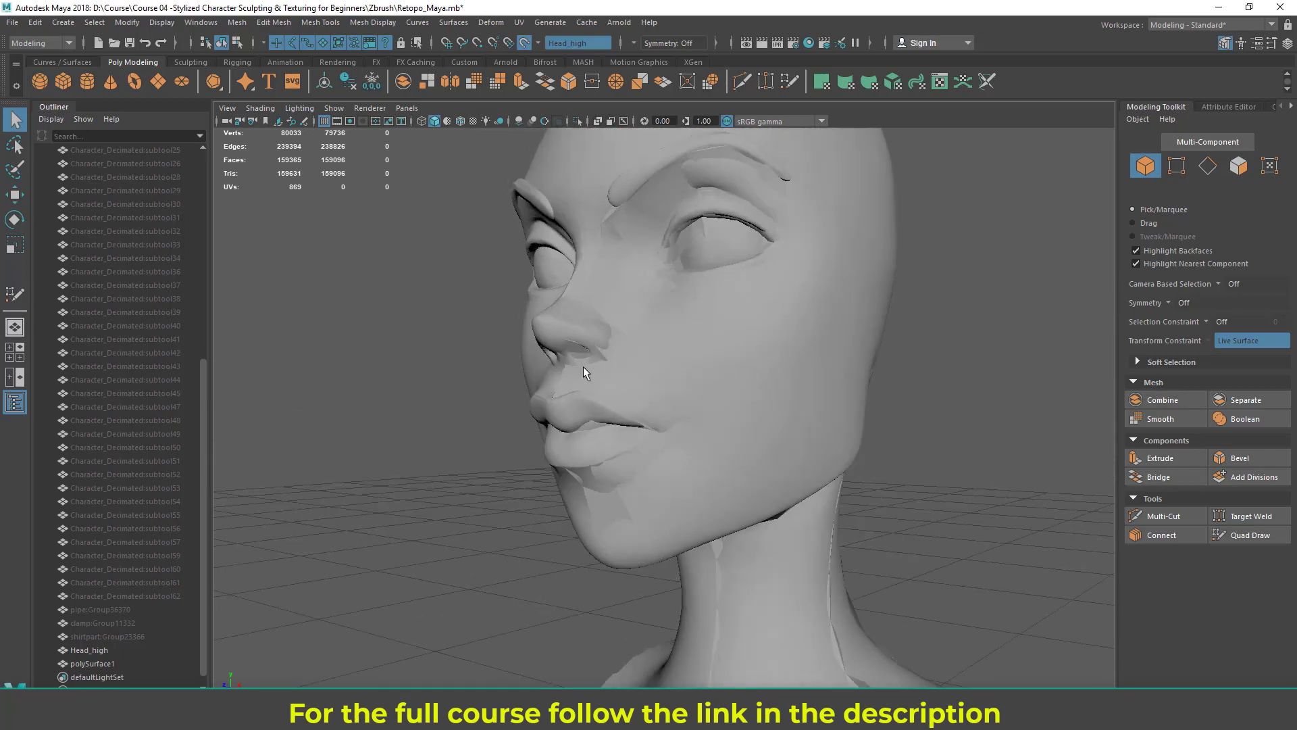
{"action": "left_click", "coordinate": [582, 368]}
{"action": "left_click", "coordinate": [1243, 541]}
{"action": "scroll", "coordinate": [678, 457], "scroll_direction": "up", "scroll_amount": 3}
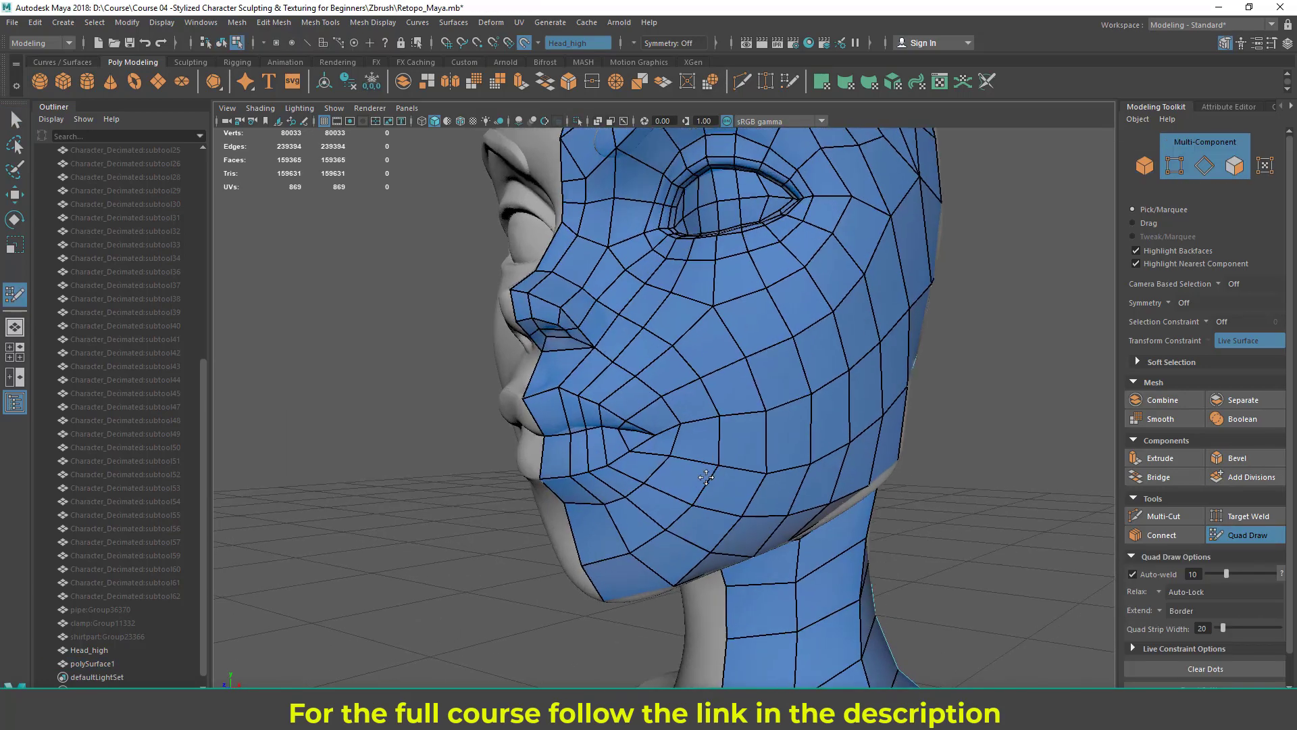
{"action": "middle_click_drag", "start_coordinate": [678, 457], "coordinate": [770, 412], "text": "alt"}
{"action": "scroll", "coordinate": [733, 459], "scroll_direction": "up", "scroll_amount": 2}
{"action": "left_click", "coordinate": [708, 347], "text": "ctrl"}
{"action": "mouse_move", "coordinate": [779, 402]}
{"action": "left_mouse_down", "text": "alt"}
{"action": "mouse_move", "coordinate": [935, 412]}
{"action": "mouse_move", "coordinate": [683, 363]}
{"action": "left_mouse_up", "text": "alt"}
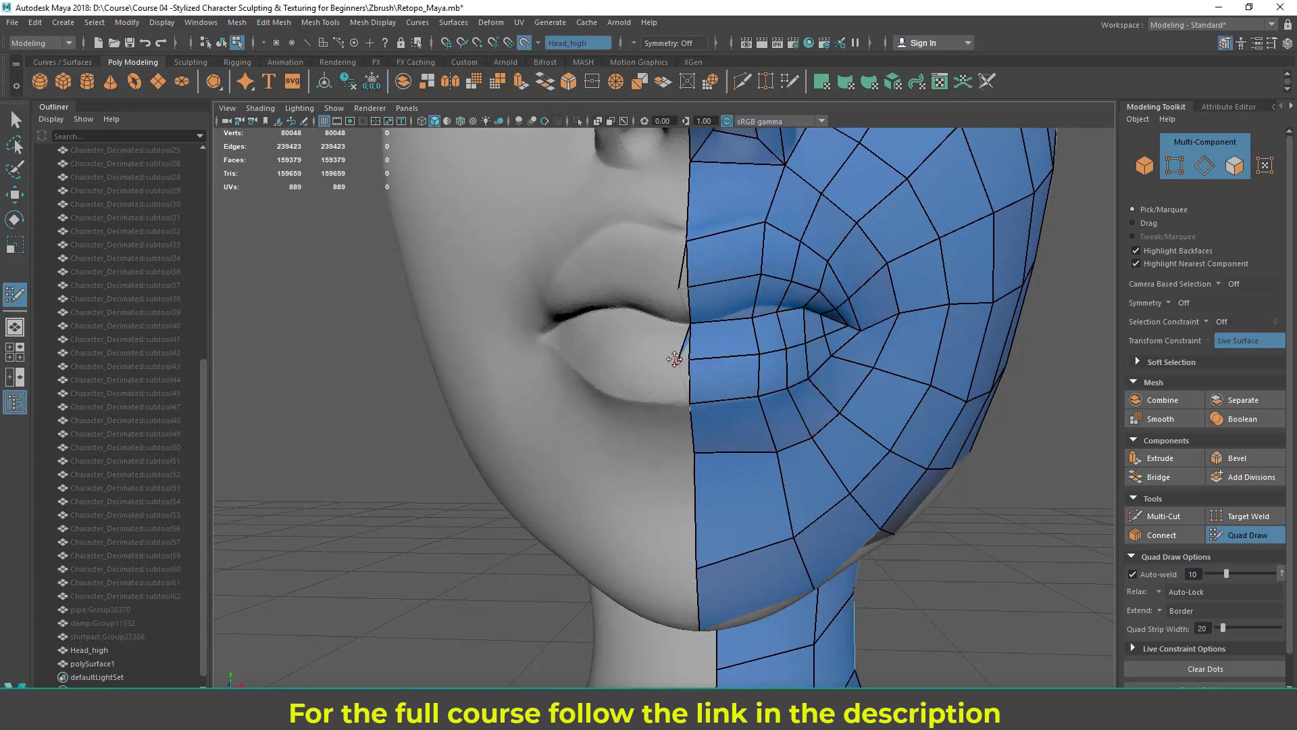
- Delete an edge loop running across the upper side of the head with Quad Draw
{"action": "mouse_move", "coordinate": [671, 342]}
{"action": "left_mouse_down", "text": "alt"}
{"action": "mouse_move", "coordinate": [648, 391]}
{"action": "mouse_move", "coordinate": [729, 365]}
{"action": "mouse_move", "coordinate": [716, 361]}
{"action": "mouse_move", "coordinate": [777, 368]}
{"action": "mouse_move", "coordinate": [702, 372]}
{"action": "mouse_move", "coordinate": [825, 355]}
{"action": "mouse_move", "coordinate": [807, 371]}
{"action": "mouse_move", "coordinate": [710, 358]}
{"action": "mouse_move", "coordinate": [720, 346]}
{"action": "mouse_move", "coordinate": [701, 344]}
{"action": "mouse_move", "coordinate": [740, 365]}
{"action": "mouse_move", "coordinate": [804, 358]}
{"action": "mouse_move", "coordinate": [756, 351]}
{"action": "mouse_move", "coordinate": [780, 347]}
{"action": "mouse_move", "coordinate": [810, 352]}
{"action": "mouse_move", "coordinate": [757, 359]}
{"action": "mouse_move", "coordinate": [773, 367]}
{"action": "left_mouse_up", "text": "alt"}
{"action": "scroll", "coordinate": [717, 360], "scroll_direction": "down", "scroll_amount": 5}
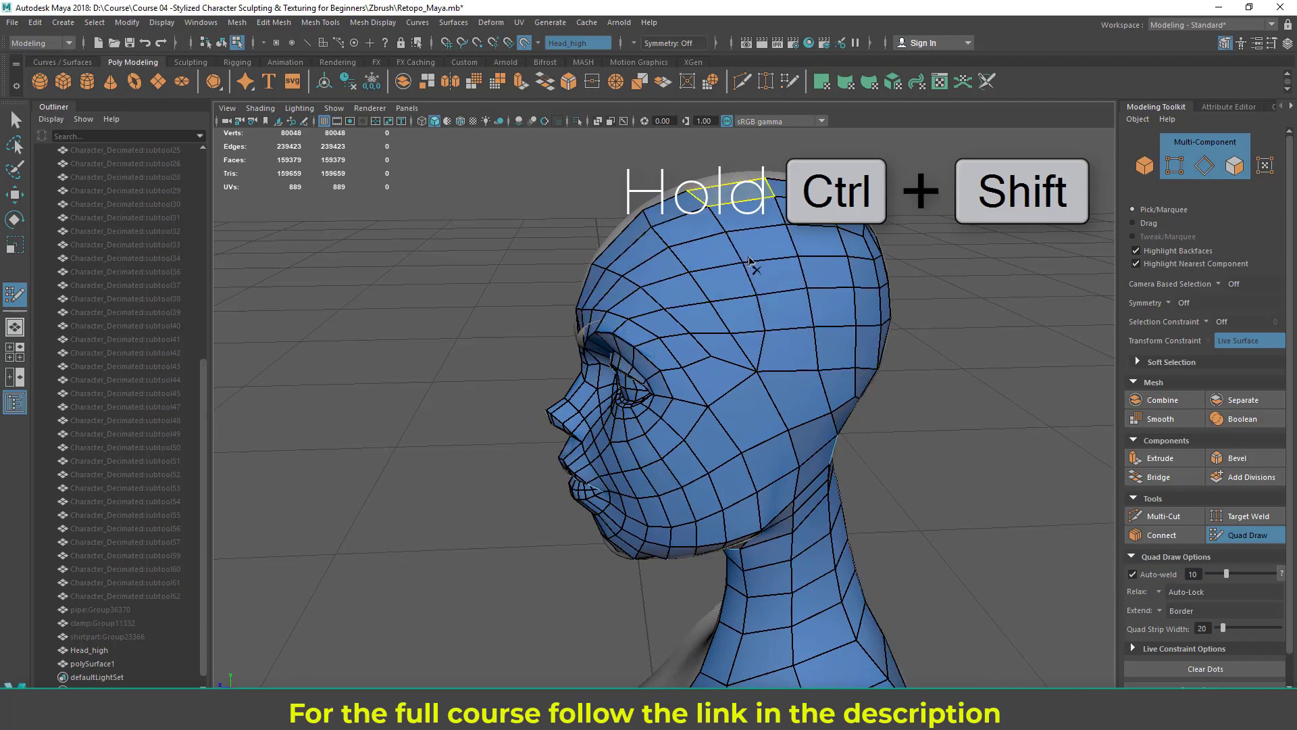
{"action": "left_click", "coordinate": [762, 315], "text": "ctrl+shift"}
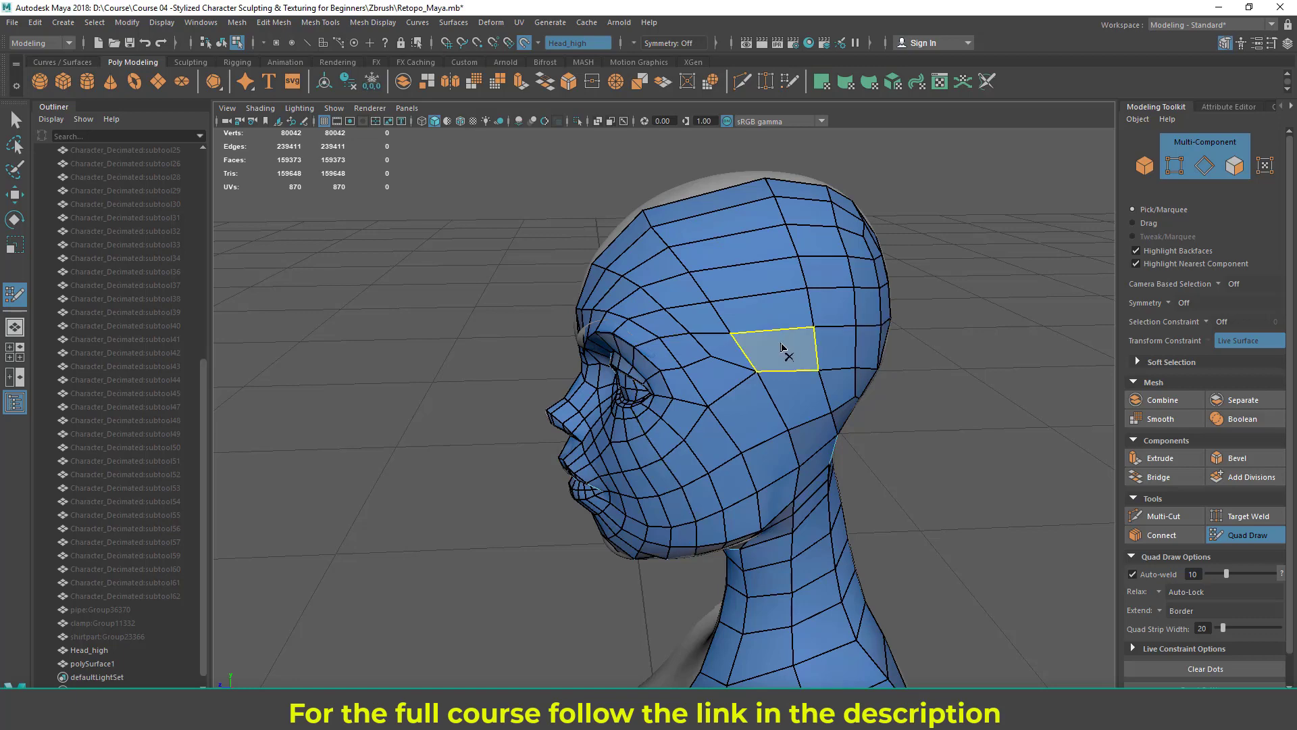
- Relax the retopology mesh across the forehead and upper side of the head with Quad Draw
{"action": "mouse_move", "coordinate": [793, 381]}
{"action": "left_mouse_down", "text": "alt"}
{"action": "mouse_move", "coordinate": [765, 330]}
{"action": "mouse_move", "coordinate": [762, 381]}
{"action": "left_mouse_up", "text": "alt"}
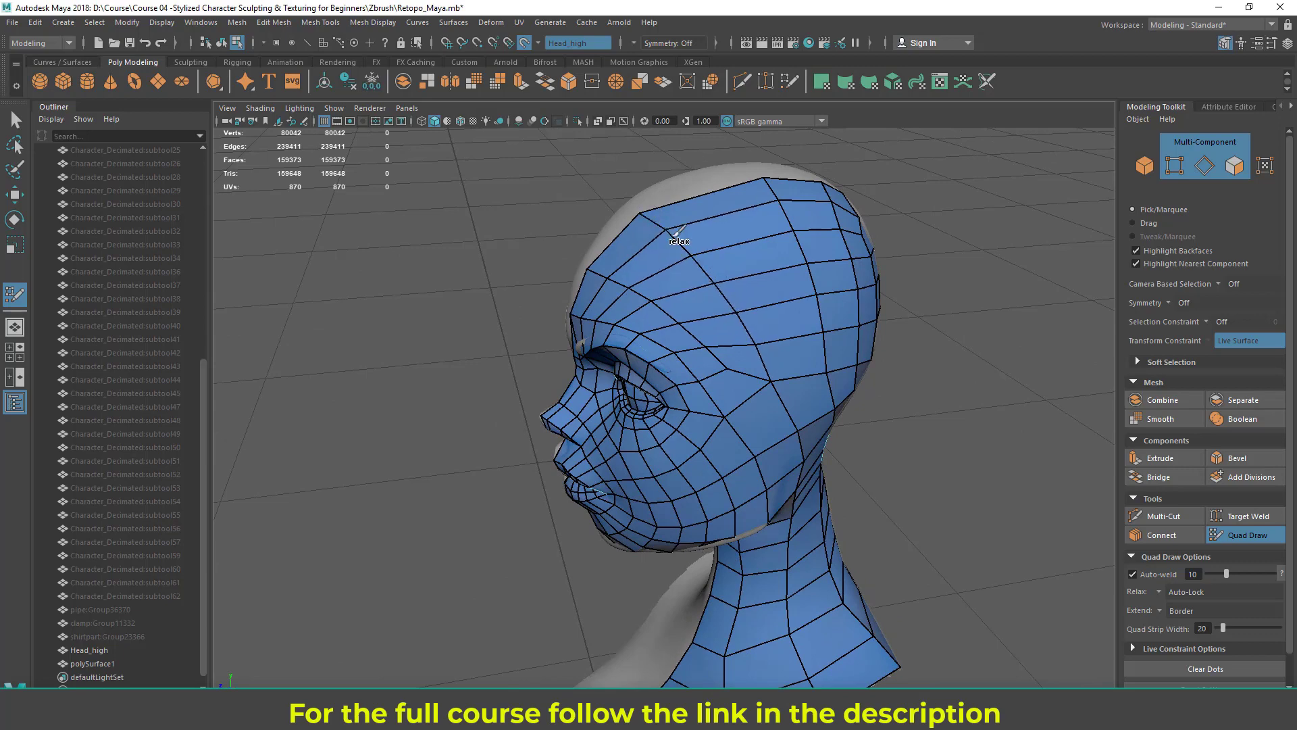
{"action": "left_click_drag", "start_coordinate": [782, 301], "coordinate": [716, 253], "text": "alt"}
{"action": "left_click_drag", "start_coordinate": [709, 300], "coordinate": [727, 317], "text": "alt"}
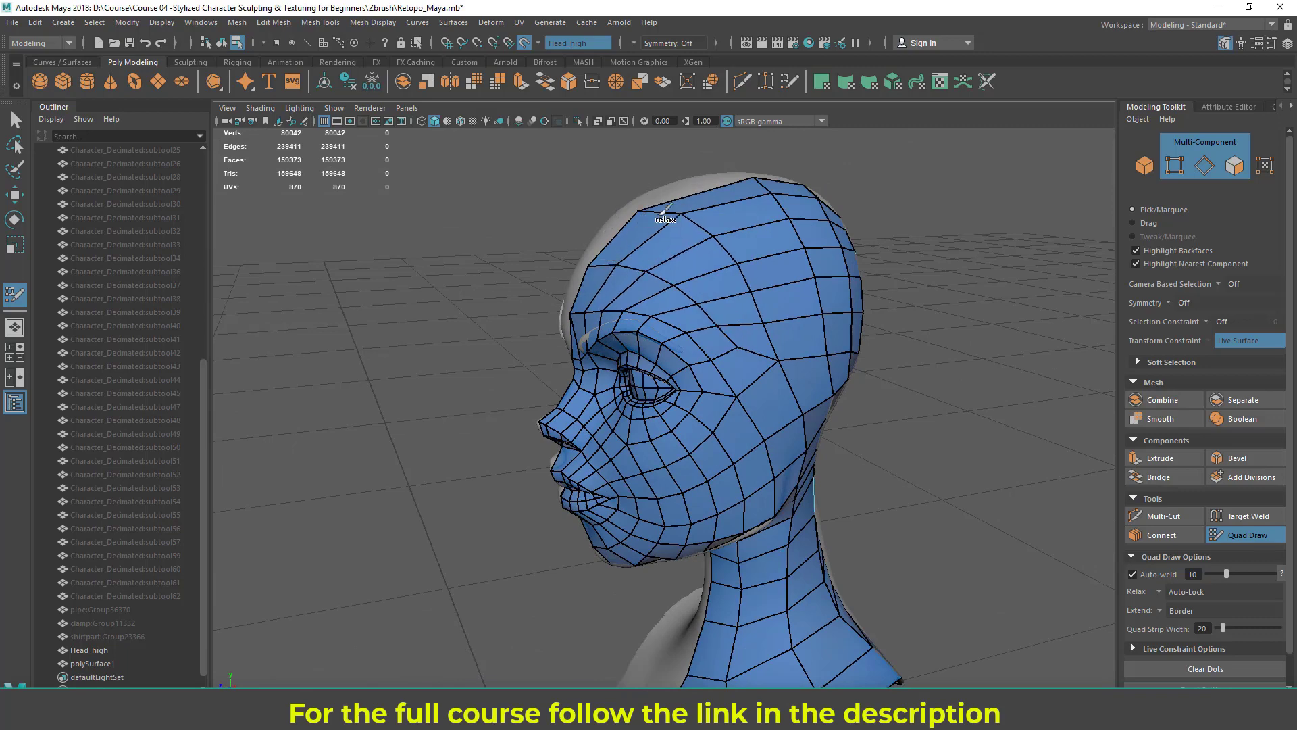
{"action": "left_click_drag", "start_coordinate": [764, 256], "coordinate": [669, 277], "text": "alt"}
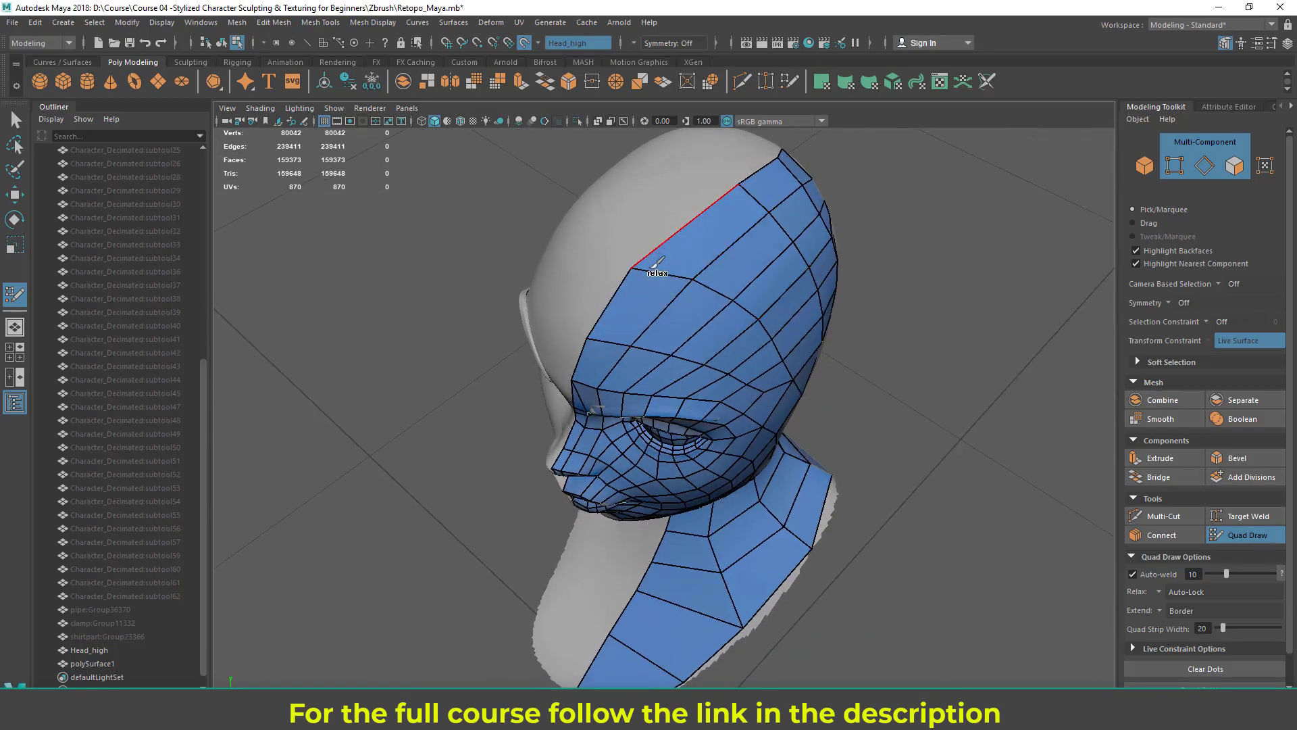
{"action": "left_click_drag", "start_coordinate": [852, 310], "coordinate": [821, 392], "text": "alt"}
{"action": "scroll", "coordinate": [821, 392], "scroll_direction": "up", "scroll_amount": 5}
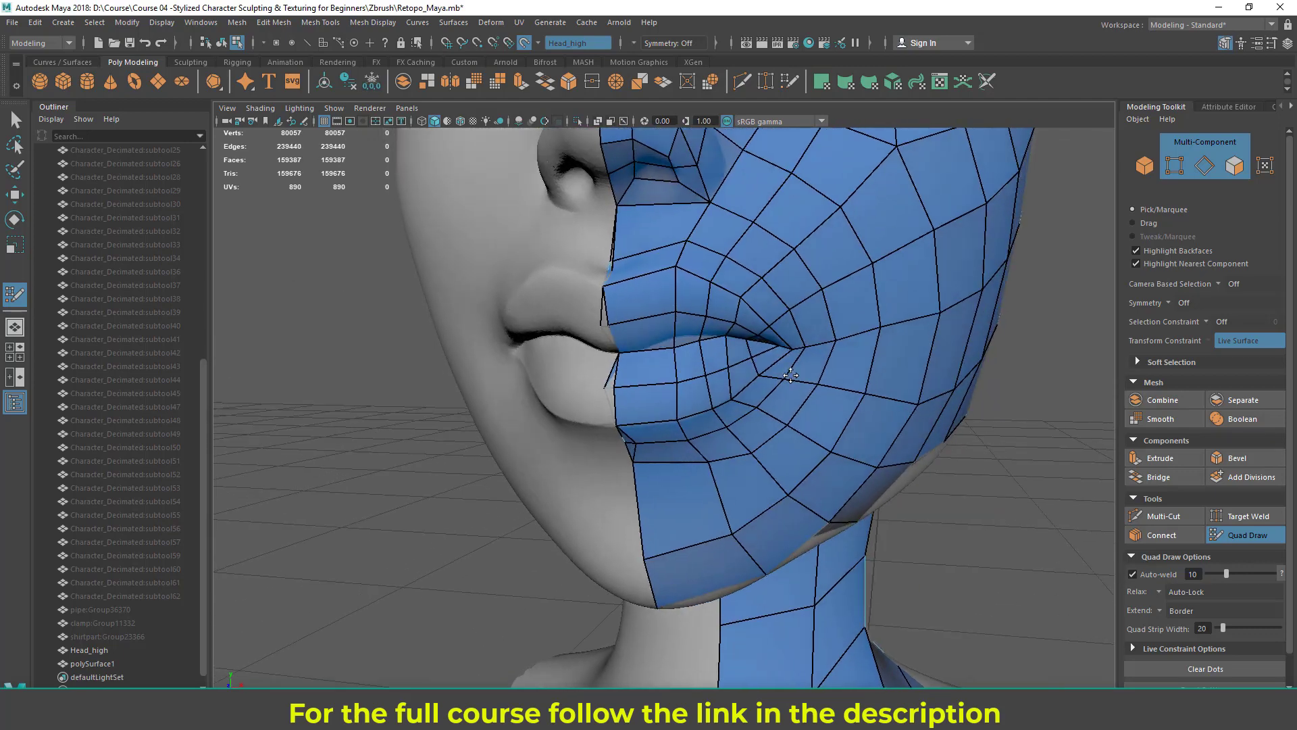
- Examine the retopology mesh around the mouth, chin and centre line, and from the front, side and back of the head
{"action": "scroll", "coordinate": [676, 405], "scroll_direction": "down", "scroll_amount": 3}
{"action": "left_click_drag", "start_coordinate": [675, 405], "coordinate": [828, 432], "text": "alt"}
{"action": "scroll", "coordinate": [648, 400], "scroll_direction": "up", "scroll_amount": 5}
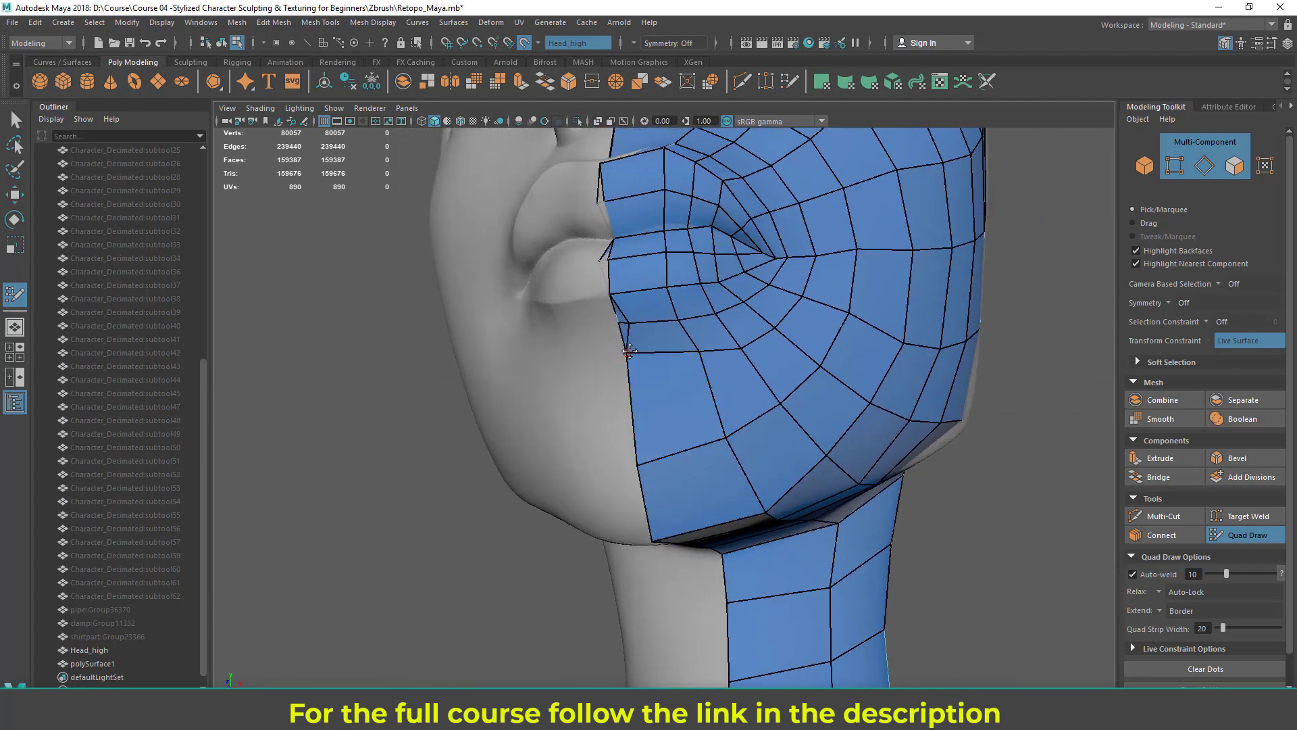
{"action": "left_click_drag", "start_coordinate": [658, 380], "coordinate": [736, 388], "text": "alt"}
{"action": "left_click_drag", "start_coordinate": [848, 251], "coordinate": [777, 270], "text": "alt"}
{"action": "left_click_drag", "start_coordinate": [736, 422], "coordinate": [663, 408], "text": "alt"}
{"action": "scroll", "coordinate": [834, 356], "scroll_direction": "down", "scroll_amount": 6}
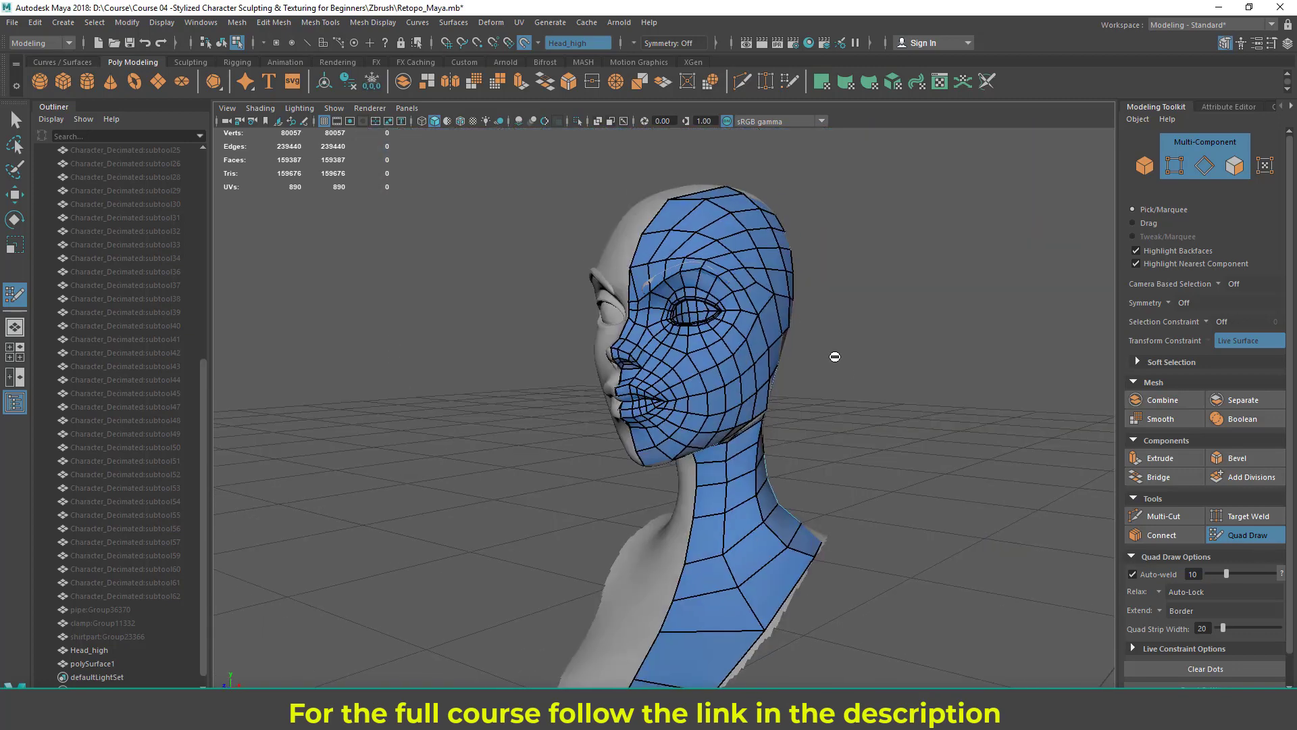
{"action": "middle_click_drag", "start_coordinate": [833, 356], "coordinate": [837, 301], "text": "alt"}
{"action": "left_click_drag", "start_coordinate": [837, 301], "coordinate": [854, 333], "text": "alt"}
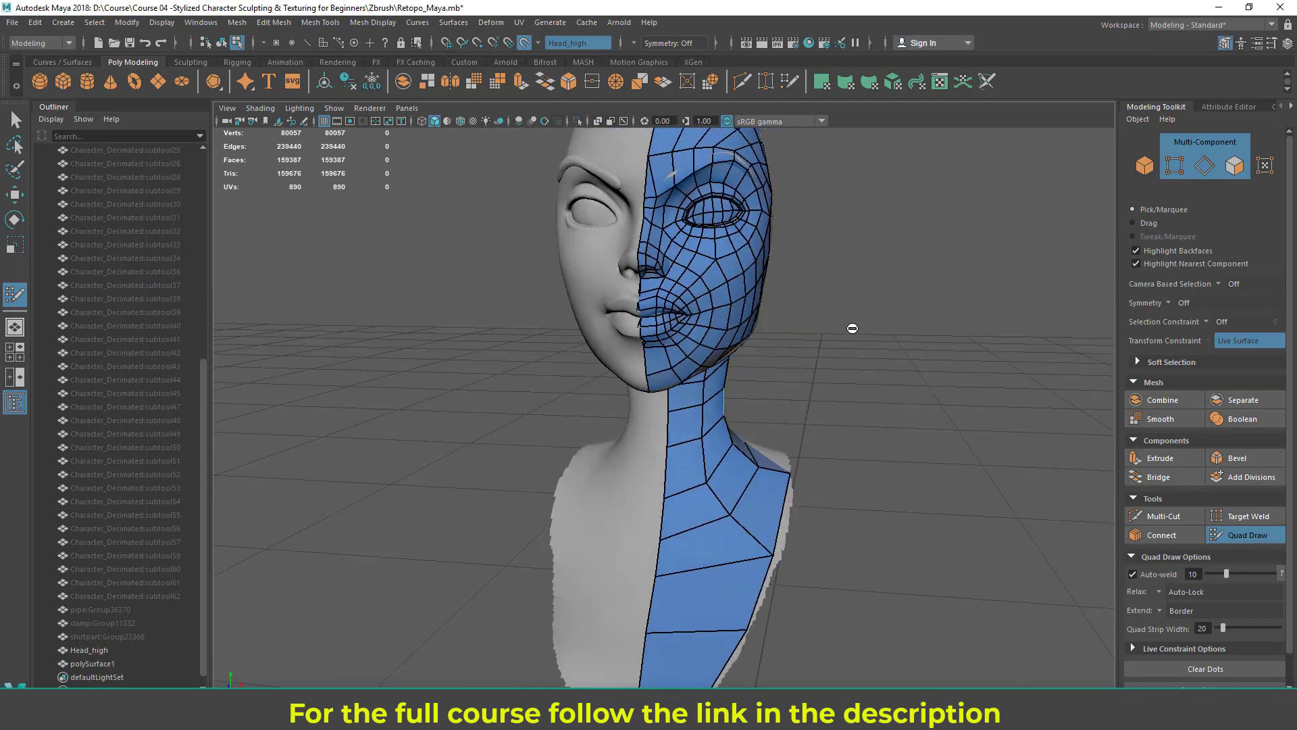
{"action": "left_click_drag", "start_coordinate": [734, 292], "coordinate": [551, 249], "text": "alt"}
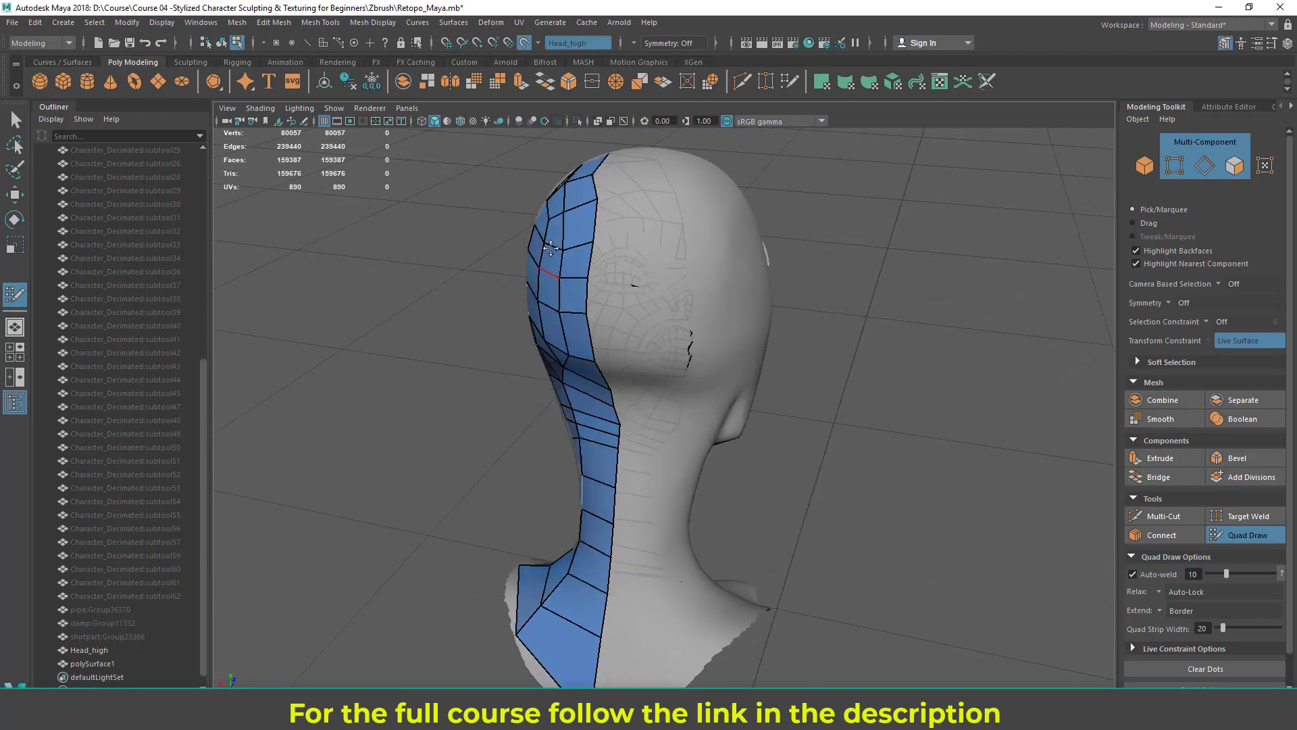
{"action": "left_click_drag", "start_coordinate": [608, 159], "coordinate": [628, 182], "text": "alt"}
{"action": "left_click_drag", "start_coordinate": [644, 331], "coordinate": [672, 416], "text": "alt"}
{"action": "left_click_drag", "start_coordinate": [657, 173], "coordinate": [489, 372], "text": "alt"}
{"action": "left_click_drag", "start_coordinate": [689, 357], "coordinate": [914, 428], "text": "alt"}
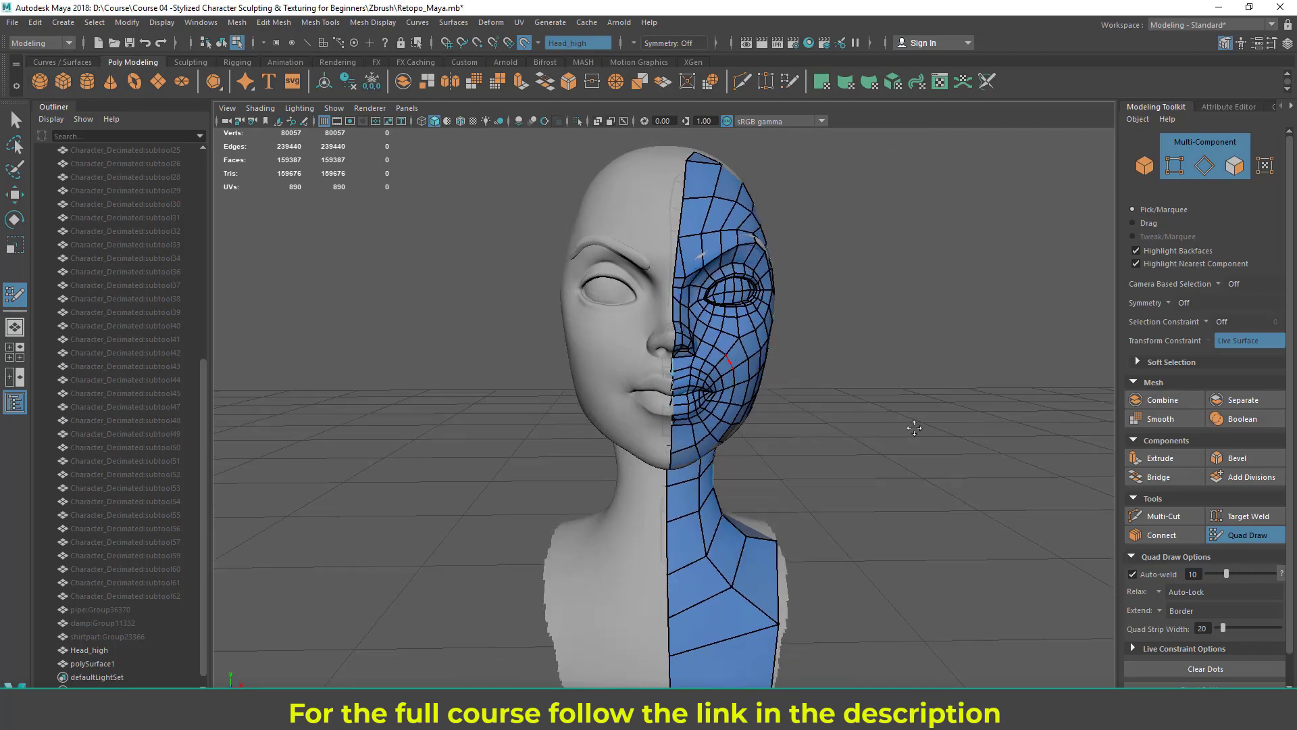
- Leave Quad Draw and isolate the retopology mesh in the perspective view
{"action": "left_click", "coordinate": [14, 121]}
{"action": "left_click_drag", "start_coordinate": [685, 317], "coordinate": [646, 292], "text": "alt"}
{"action": "right_click_drag", "start_coordinate": [657, 296], "coordinate": [711, 273]}
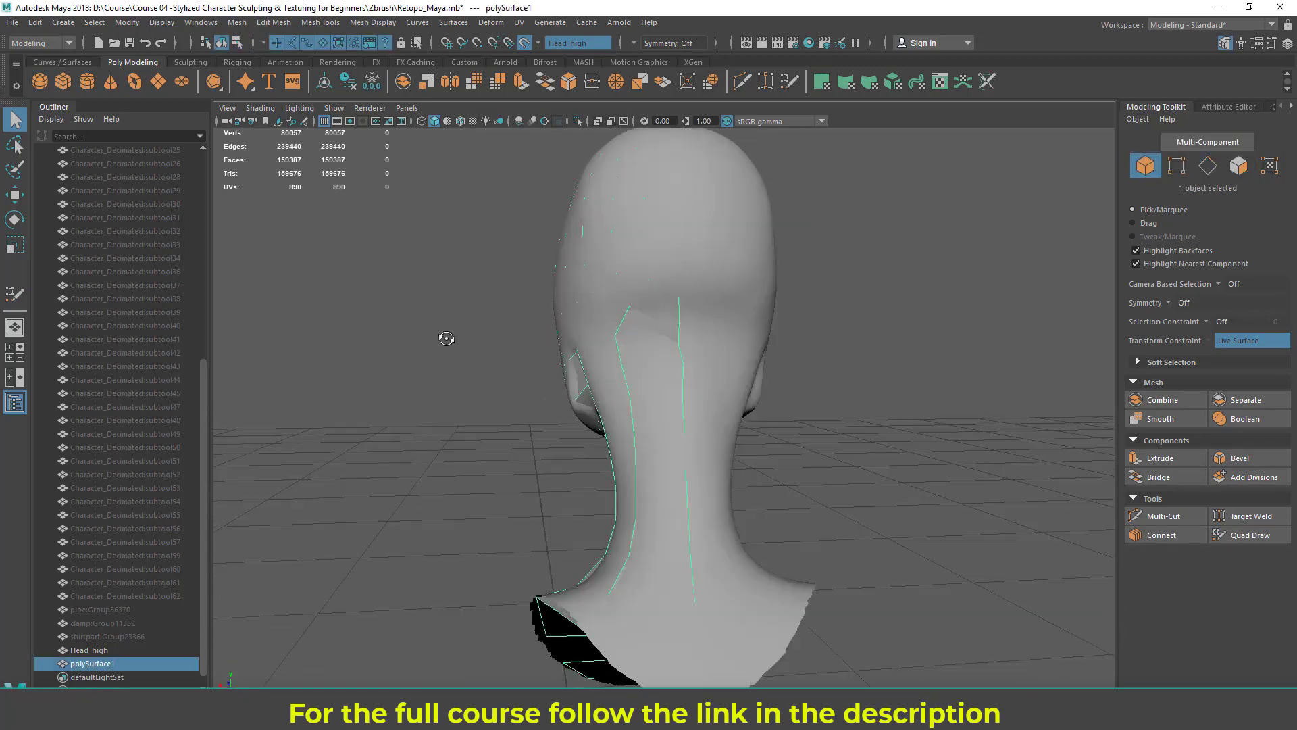
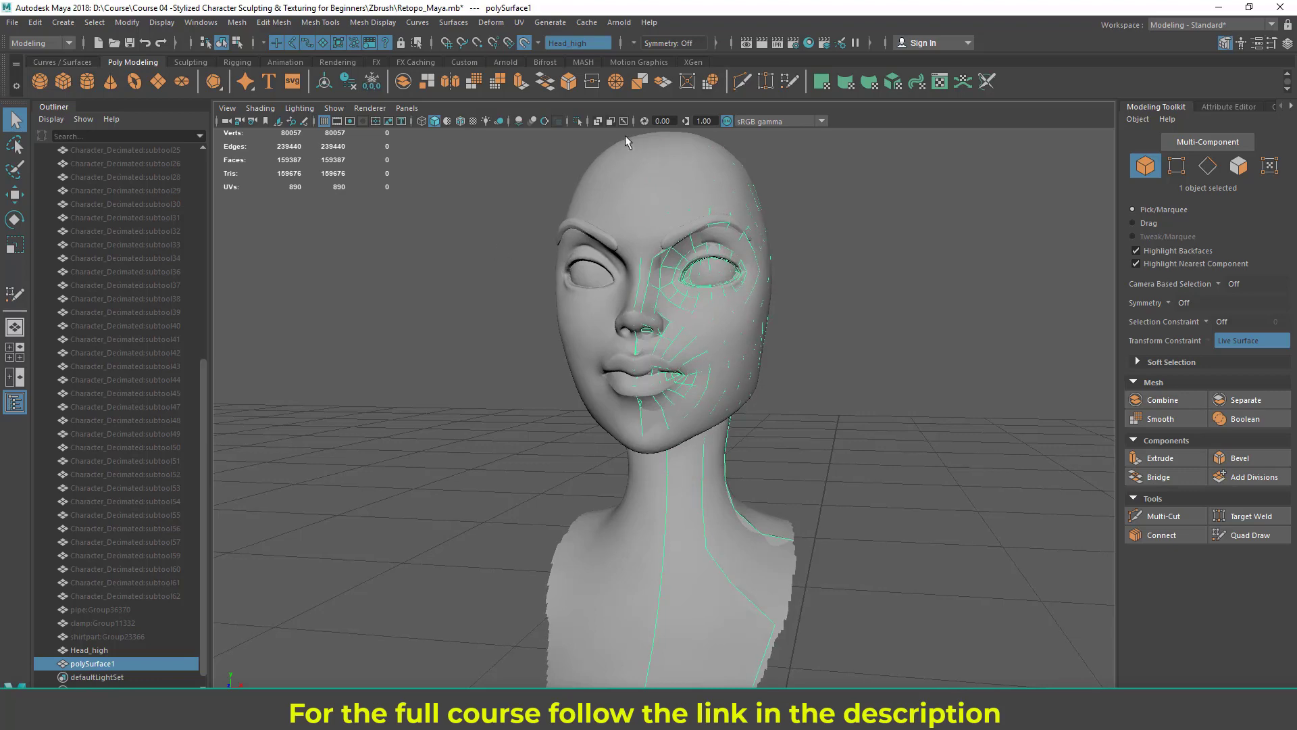
{"action": "left_click", "coordinate": [576, 121]}
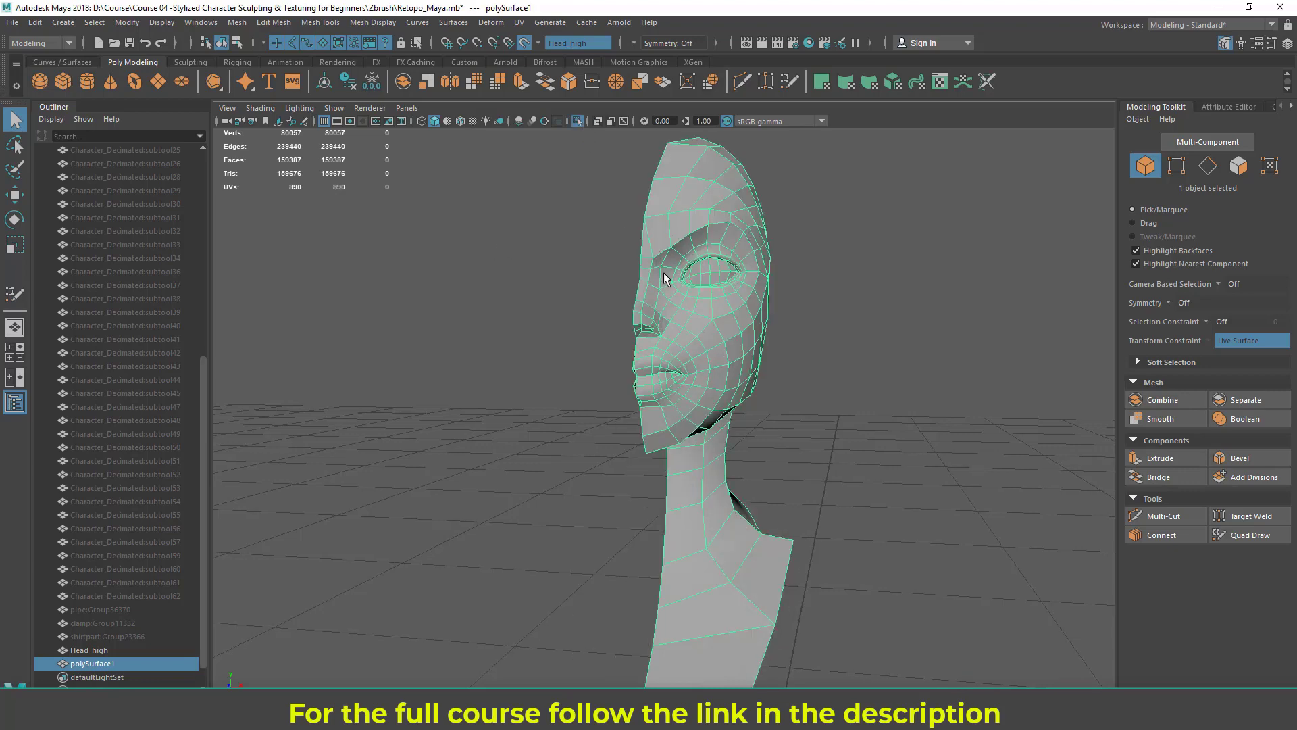
{"action": "left_click_drag", "start_coordinate": [662, 364], "coordinate": [484, 394], "text": "alt"}
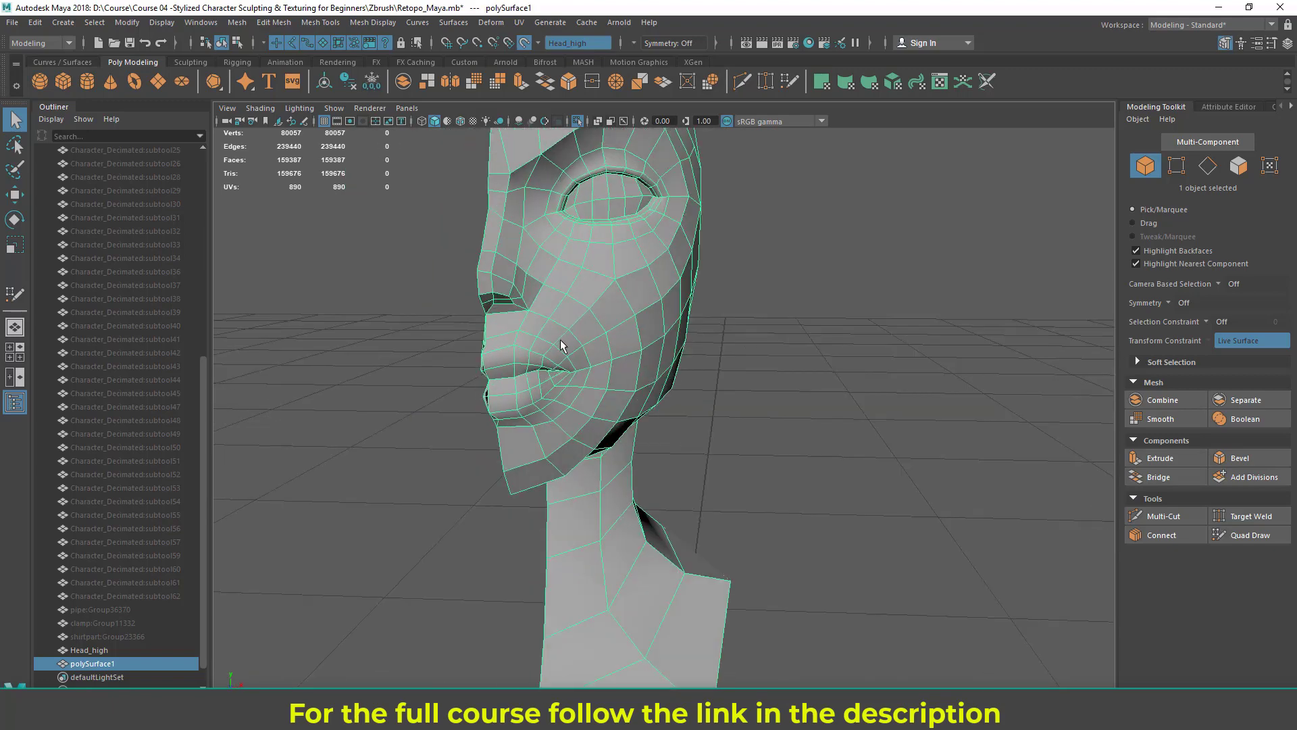
- Show the front view full size and isolate the selected retopology mesh there with View Selected
{"action": "left_click", "coordinate": [15, 352]}
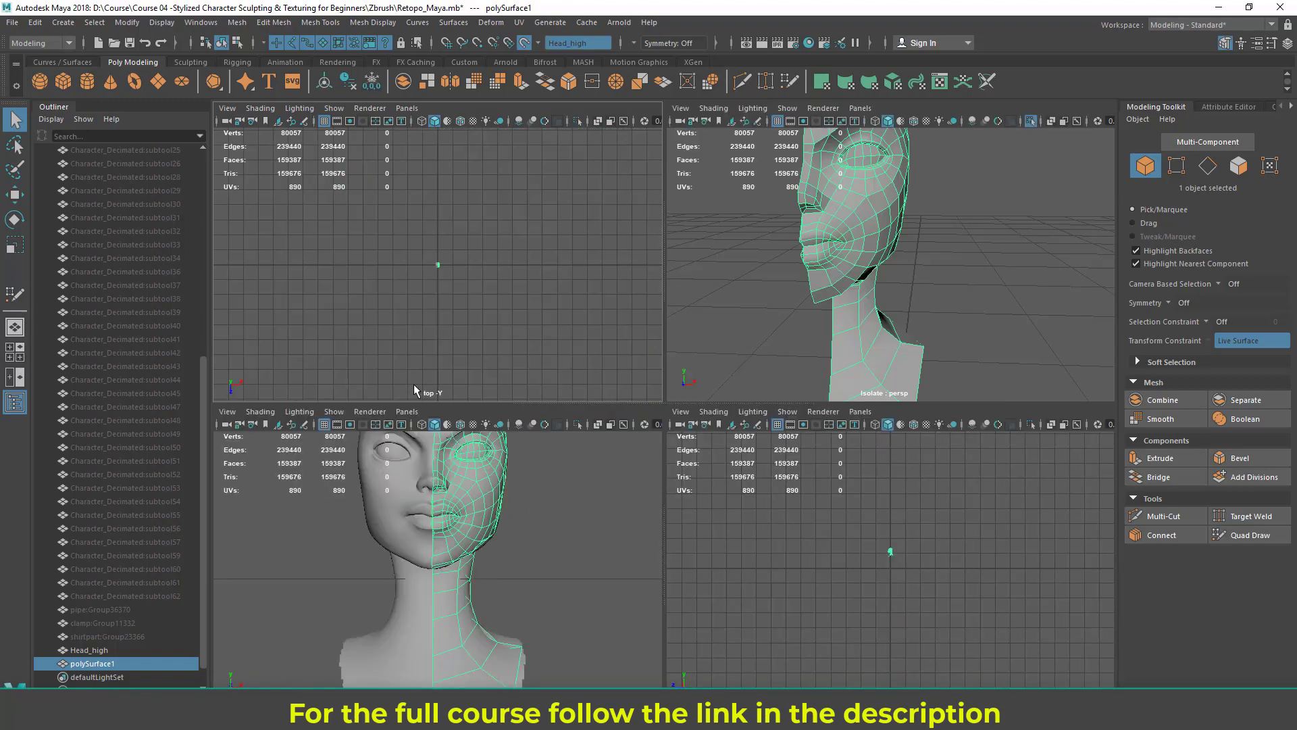
{"action": "key", "text": "space"}
{"action": "middle_click_drag", "start_coordinate": [646, 332], "coordinate": [593, 413], "text": "alt"}
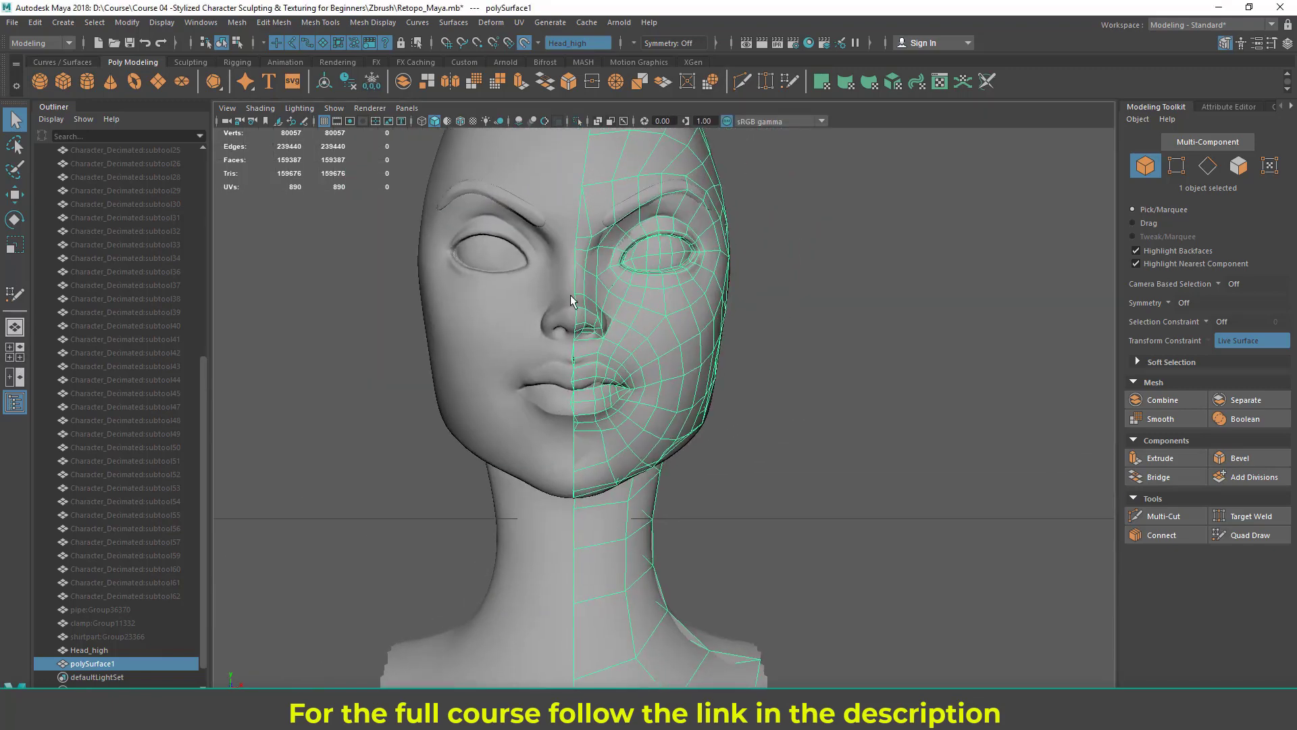
{"action": "middle_click_drag", "start_coordinate": [571, 301], "coordinate": [570, 366], "text": "alt"}
{"action": "key", "text": "space"}
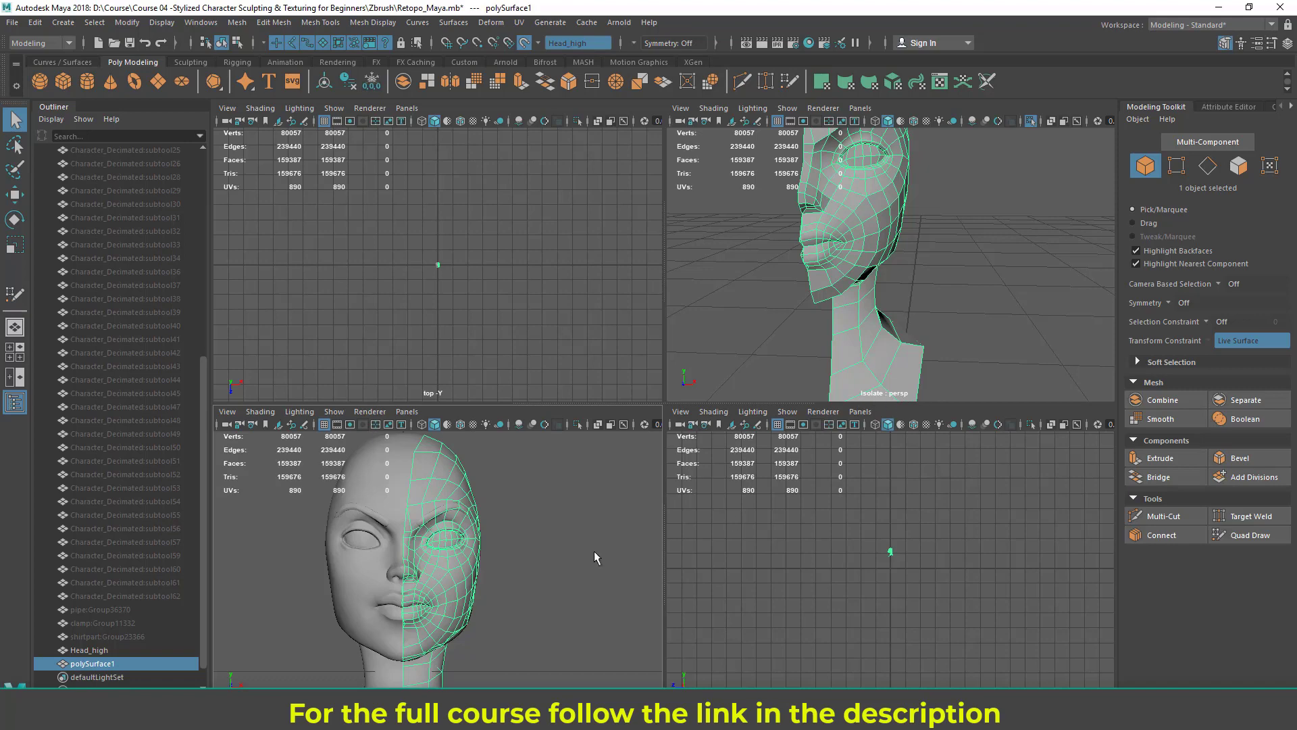
{"action": "key", "text": "space"}
{"action": "middle_click_drag", "start_coordinate": [529, 462], "coordinate": [491, 483], "text": "alt"}
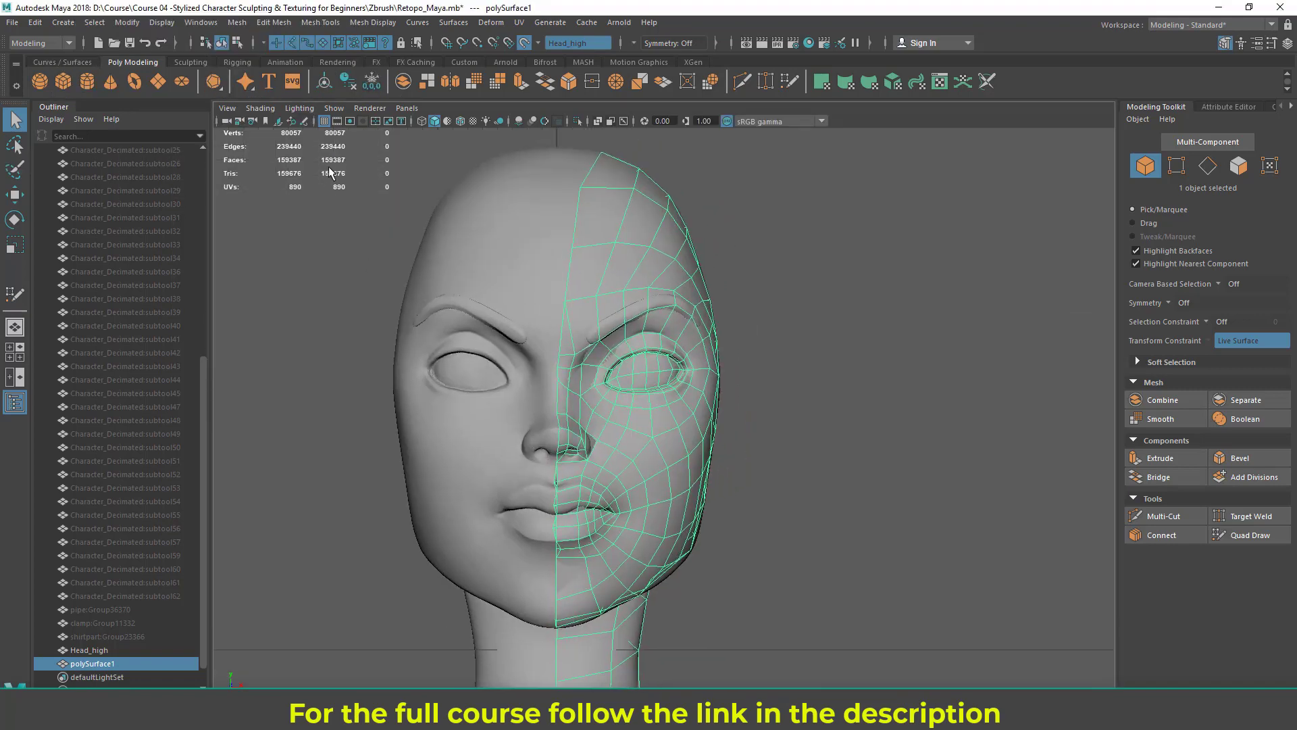
{"action": "left_click", "coordinate": [331, 109]}
{"action": "mouse_move", "coordinate": [353, 133]}
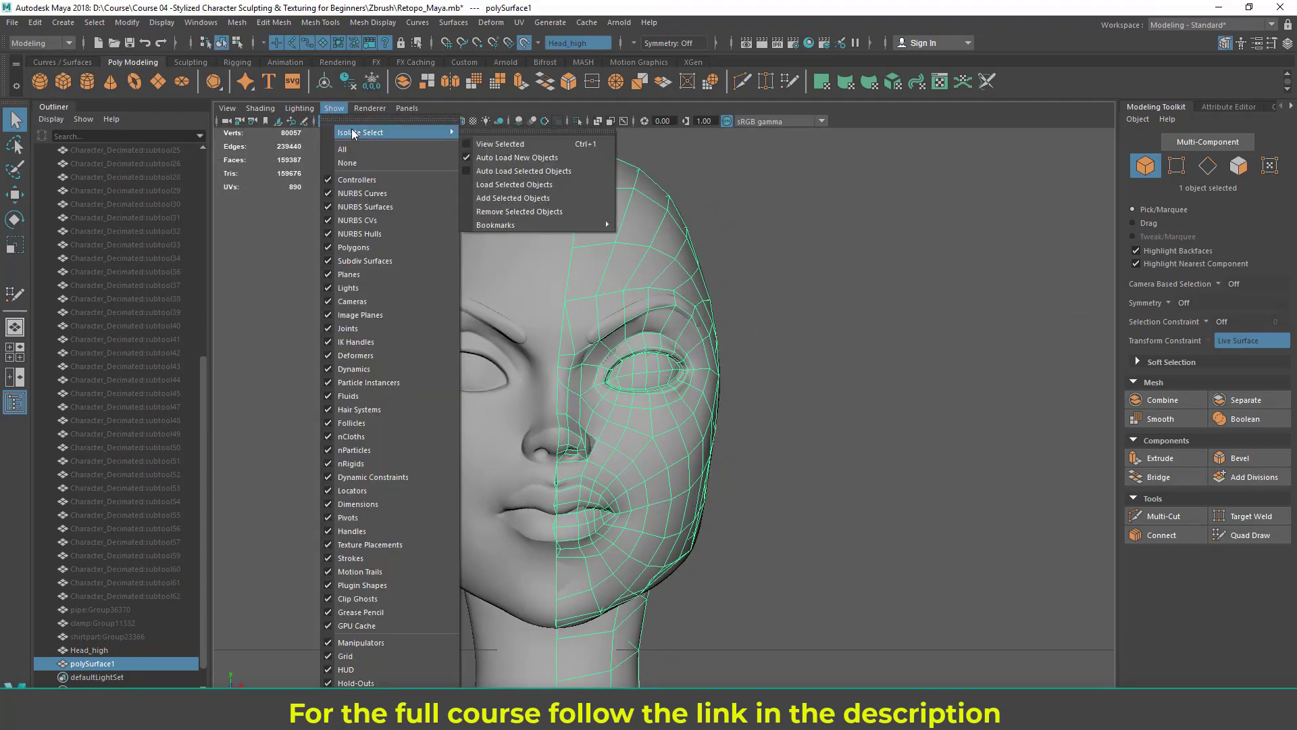
{"action": "left_click", "coordinate": [504, 143]}
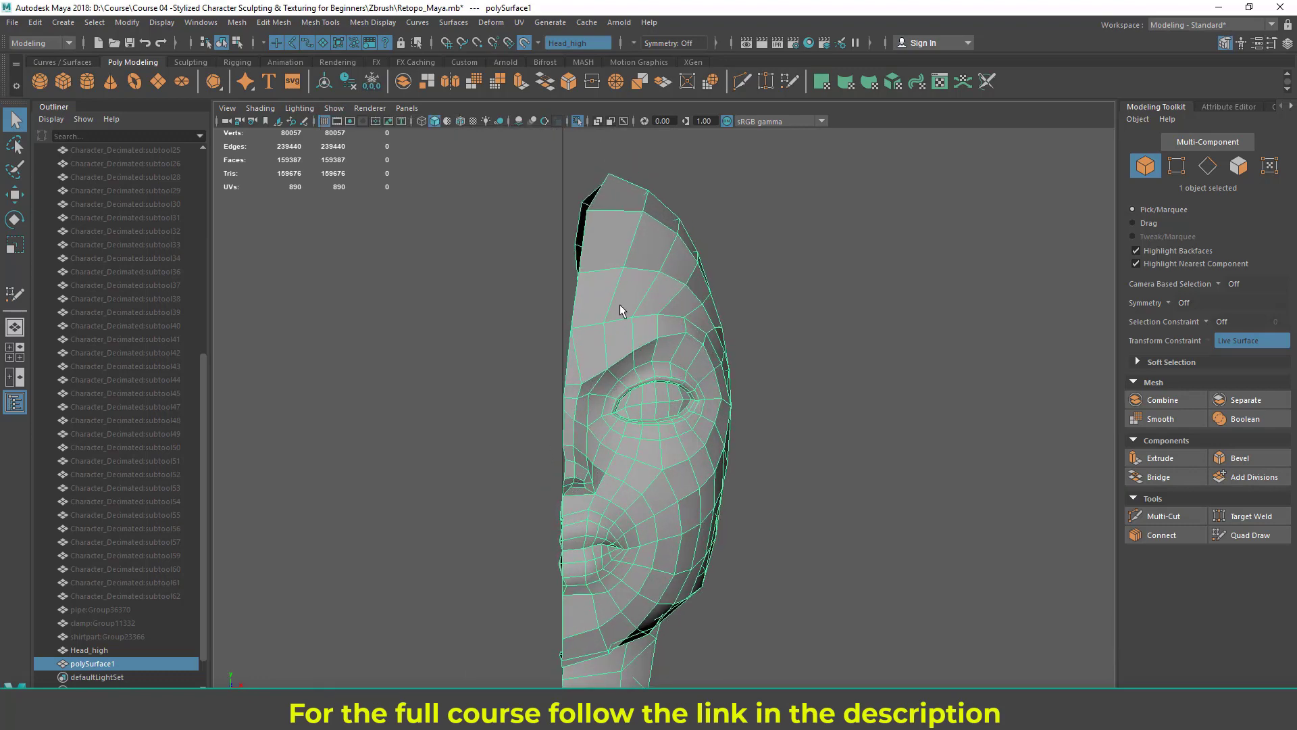
- Select the retopology mesh's border edge loop along the centre line in edge mode, then return to the perspective view
{"action": "right_click_drag", "start_coordinate": [593, 216], "coordinate": [595, 197]}
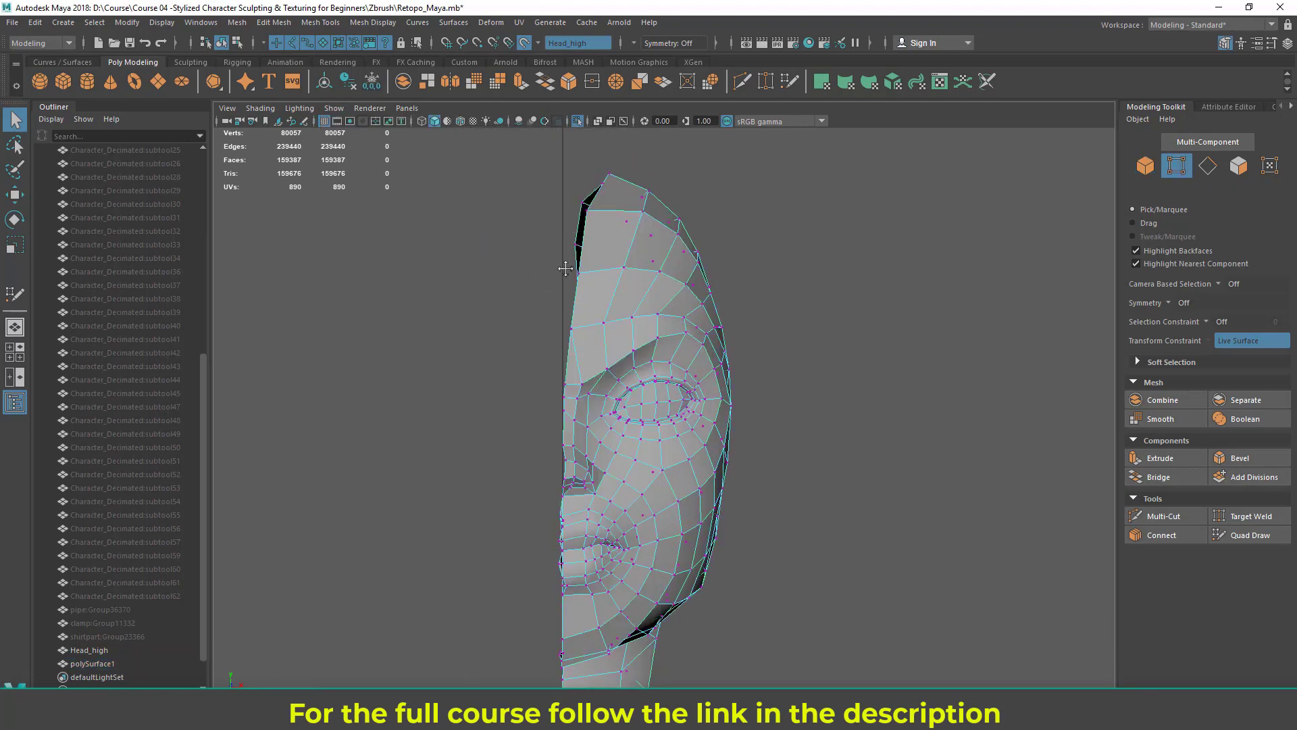
{"action": "middle_click_drag", "start_coordinate": [558, 138], "coordinate": [577, 193], "text": "alt"}
{"action": "middle_click_drag", "start_coordinate": [589, 327], "coordinate": [579, 228], "text": "alt"}
{"action": "right_click_drag", "start_coordinate": [592, 328], "coordinate": [605, 285]}
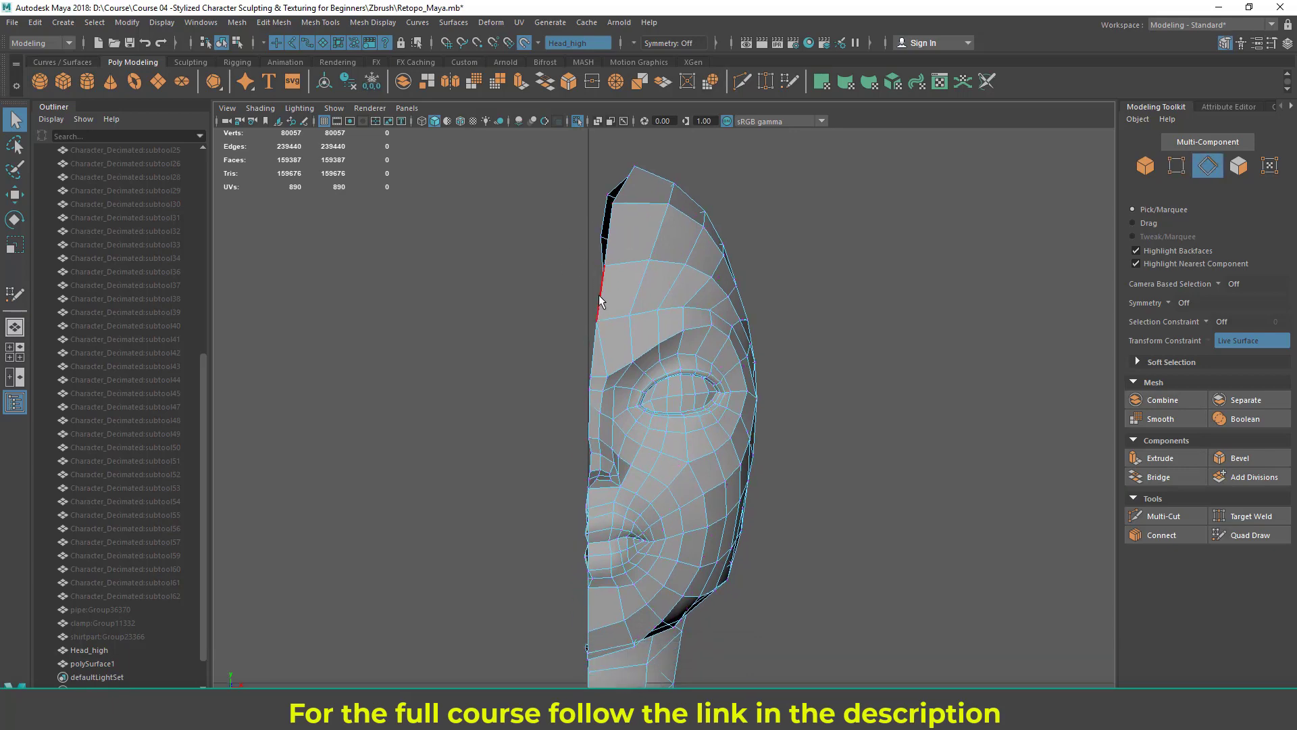
{"action": "double_click", "coordinate": [604, 284]}
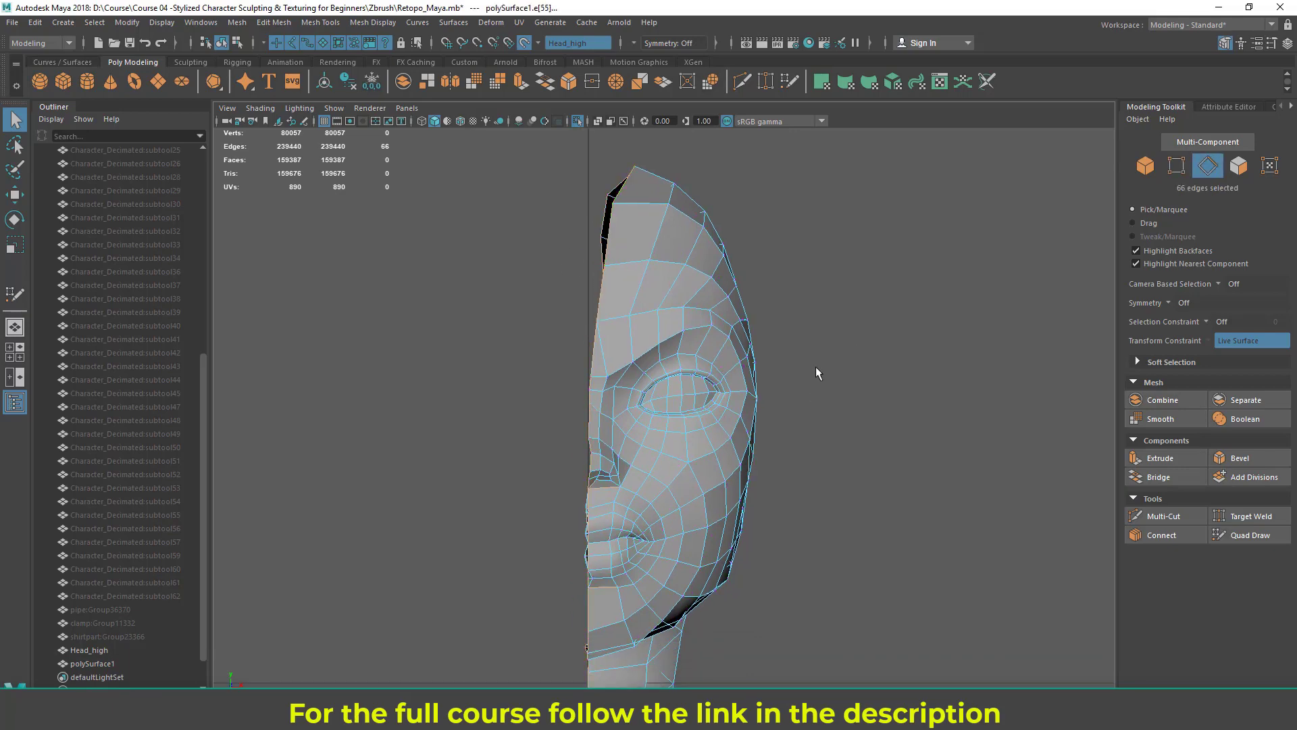
{"action": "key", "text": "space"}
{"action": "key", "text": "space"}
- Deselect the lower neck and shoulder border edges that do not lie on the centre line
{"action": "left_click_drag", "start_coordinate": [566, 403], "coordinate": [726, 365], "text": "alt"}
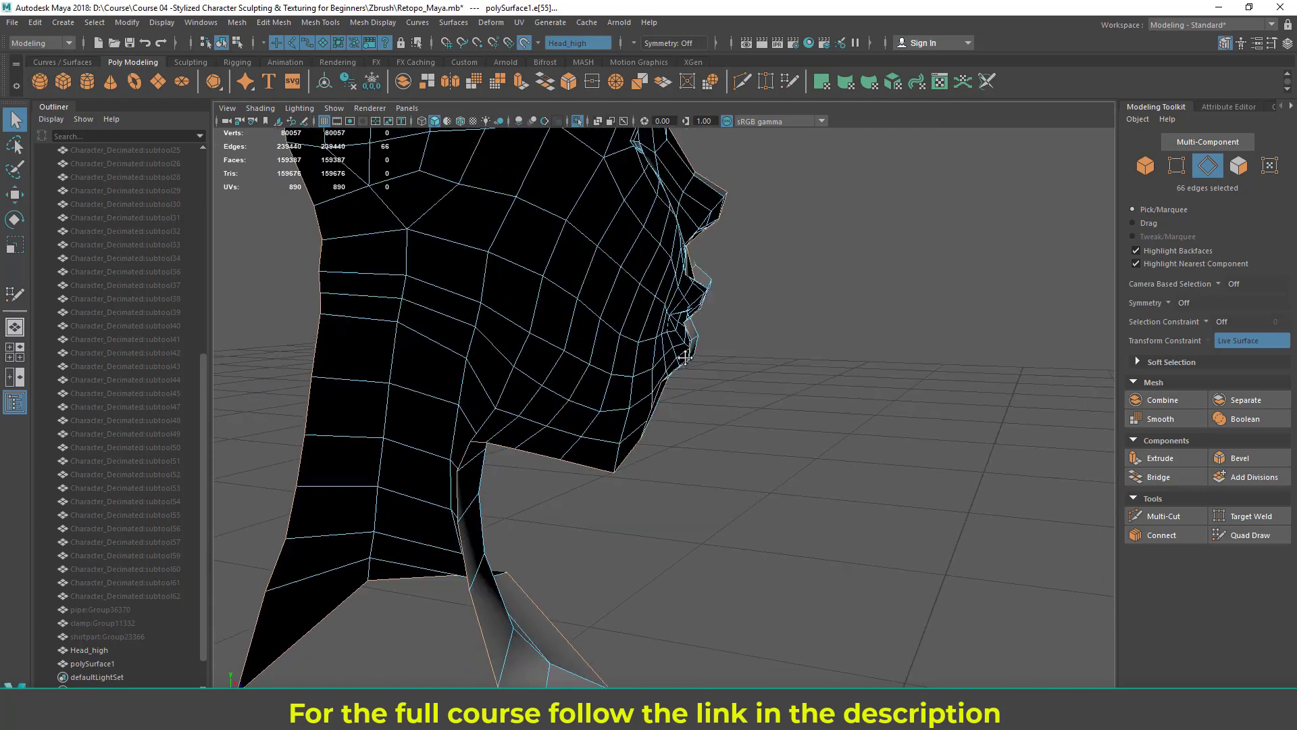
{"action": "middle_click_drag", "start_coordinate": [567, 473], "coordinate": [675, 338], "text": "alt"}
{"action": "left_click_drag", "start_coordinate": [676, 337], "coordinate": [788, 513], "text": "alt"}
{"action": "middle_click_drag", "start_coordinate": [754, 150], "coordinate": [723, 409], "text": "alt"}
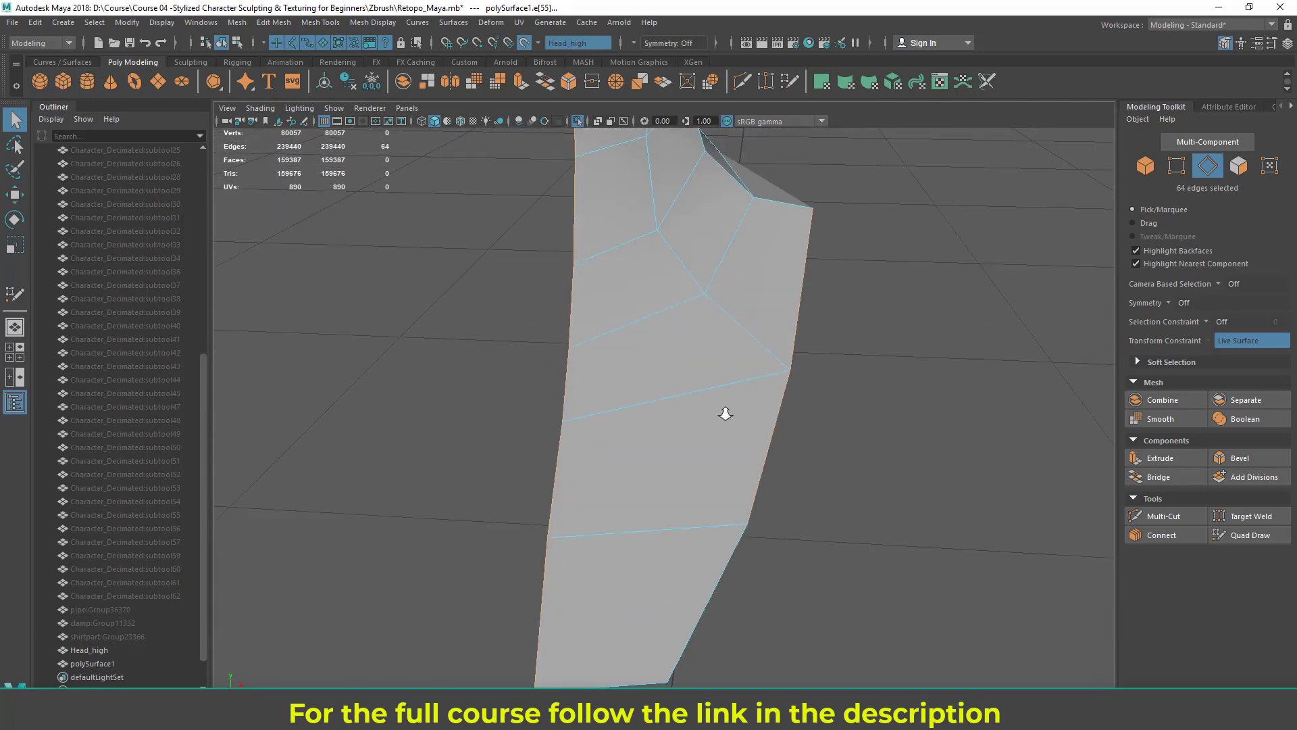
{"action": "right_click_drag", "start_coordinate": [724, 409], "coordinate": [676, 269], "text": "alt"}
{"action": "left_click_drag", "start_coordinate": [677, 267], "coordinate": [876, 629], "text": "ctrl"}
{"action": "left_click_drag", "start_coordinate": [831, 540], "coordinate": [592, 409], "text": "alt"}
{"action": "left_click_drag", "start_coordinate": [768, 472], "coordinate": [554, 366], "text": "alt"}
{"action": "left_click_drag", "start_coordinate": [594, 225], "coordinate": [673, 385], "text": "alt"}
{"action": "left_click_drag", "start_coordinate": [673, 439], "coordinate": [640, 441], "text": "alt"}
{"action": "right_click_drag", "start_coordinate": [640, 440], "coordinate": [886, 565], "text": "alt"}
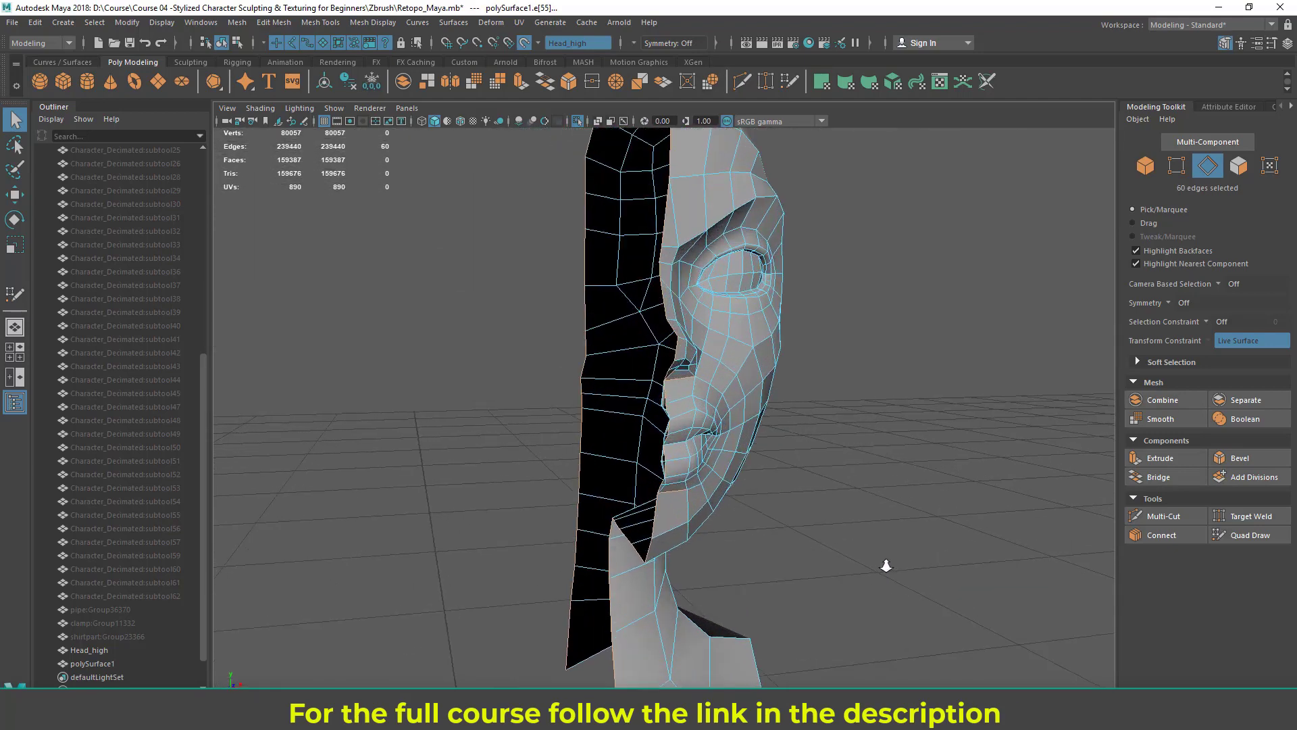
- Delete the stray overlapping faces behind the centre-line border of the lips and chin, keeping the outer faces
{"action": "left_click_drag", "start_coordinate": [886, 565], "coordinate": [744, 523], "text": "alt"}
{"action": "middle_click_drag", "start_coordinate": [743, 523], "coordinate": [738, 498], "text": "alt"}
{"action": "right_click_drag", "start_coordinate": [738, 498], "coordinate": [744, 533], "text": "alt"}
{"action": "left_click_drag", "start_coordinate": [743, 534], "coordinate": [588, 498], "text": "alt"}
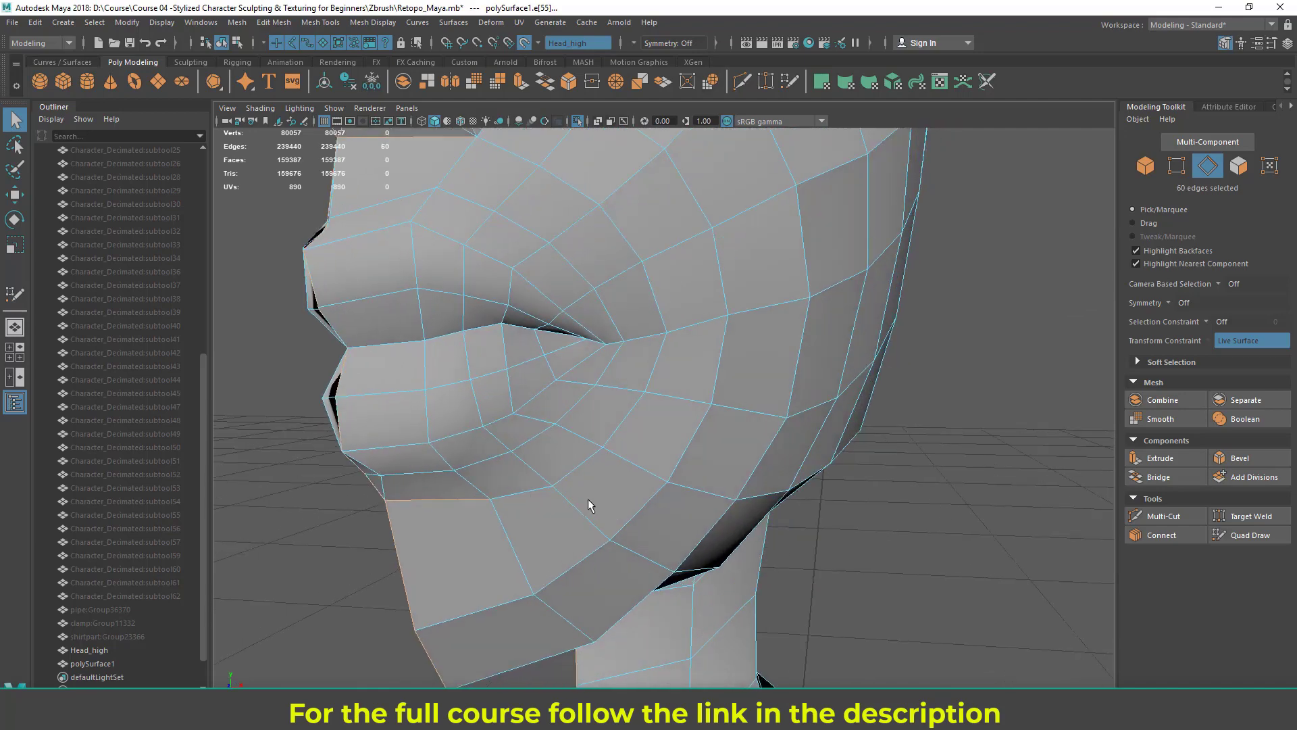
{"action": "middle_click_drag", "start_coordinate": [588, 499], "coordinate": [608, 495], "text": "alt"}
{"action": "left_click_drag", "start_coordinate": [608, 495], "coordinate": [577, 408], "text": "alt"}
{"action": "right_click_drag", "start_coordinate": [531, 279], "coordinate": [475, 220]}
{"action": "left_click_drag", "start_coordinate": [493, 178], "coordinate": [611, 530]}
{"action": "scroll", "coordinate": [708, 301], "scroll_direction": "down", "scroll_amount": 5}
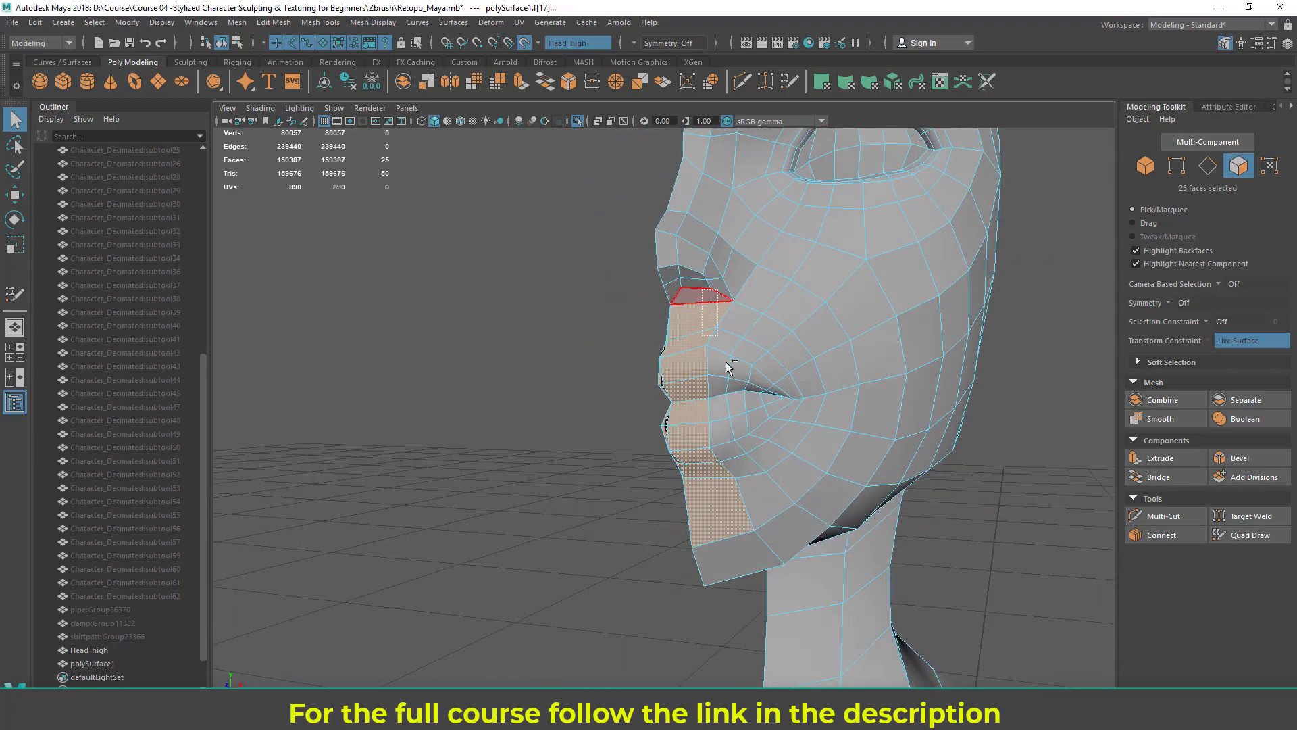
{"action": "left_click_drag", "start_coordinate": [793, 517], "coordinate": [793, 518], "text": "ctrl"}
{"action": "scroll", "coordinate": [632, 449], "scroll_direction": "up", "scroll_amount": 3}
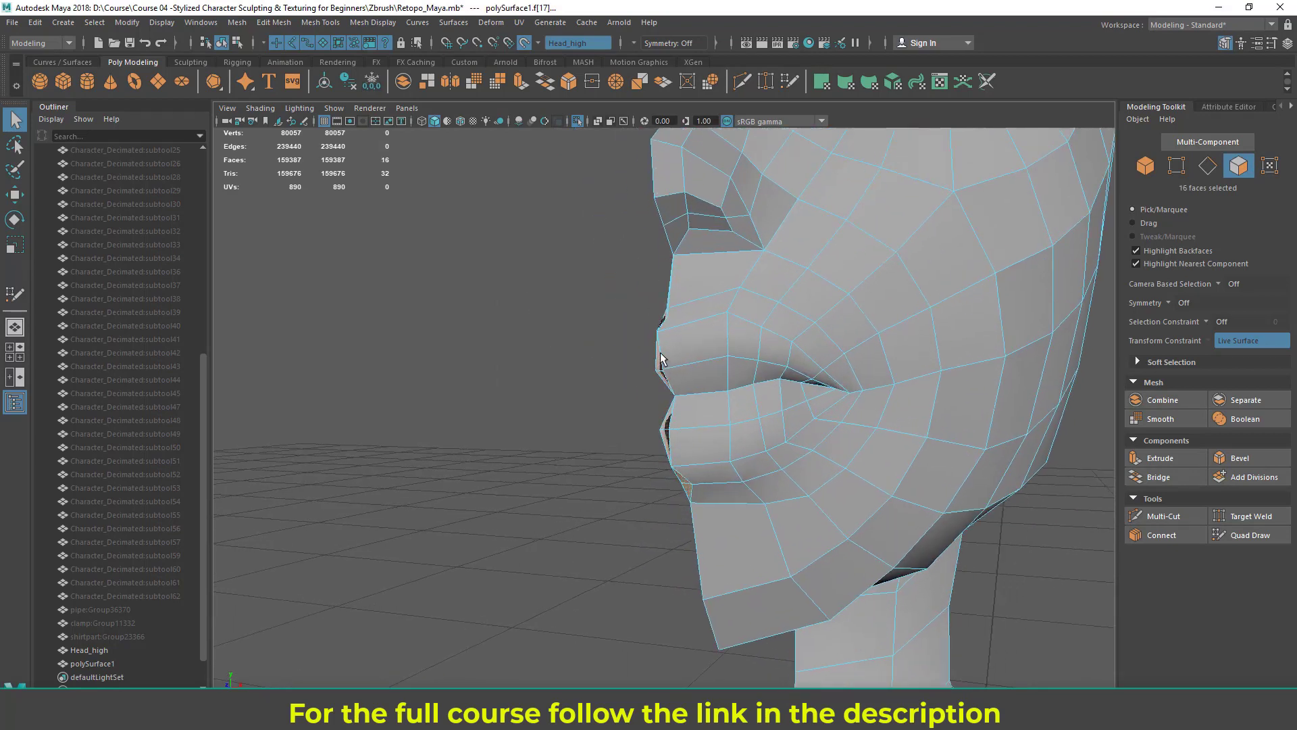
{"action": "key", "text": "Delete"}
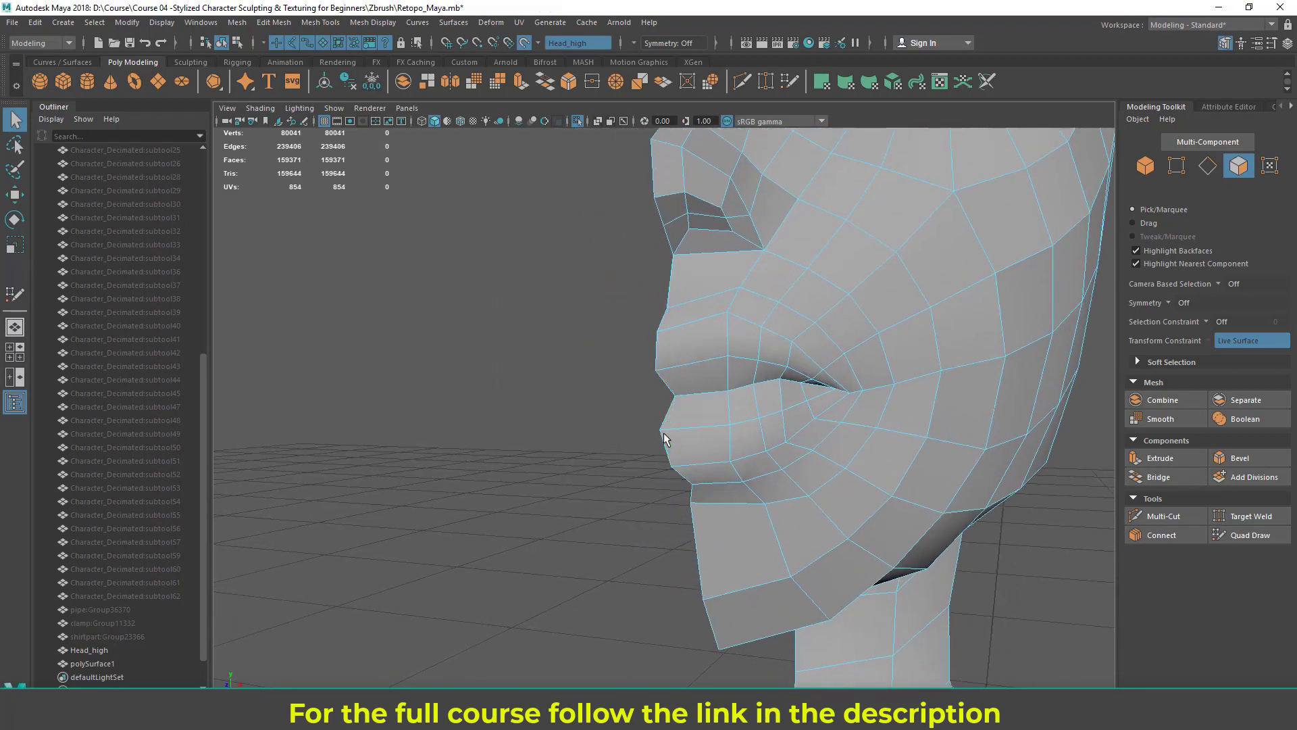
- Select the border edges along the centre line of the head and neck, leaving the shoulder's outer border unselected
{"action": "scroll", "coordinate": [696, 410], "scroll_direction": "down", "scroll_amount": 3}
{"action": "left_click_drag", "start_coordinate": [696, 409], "coordinate": [741, 417], "text": "alt"}
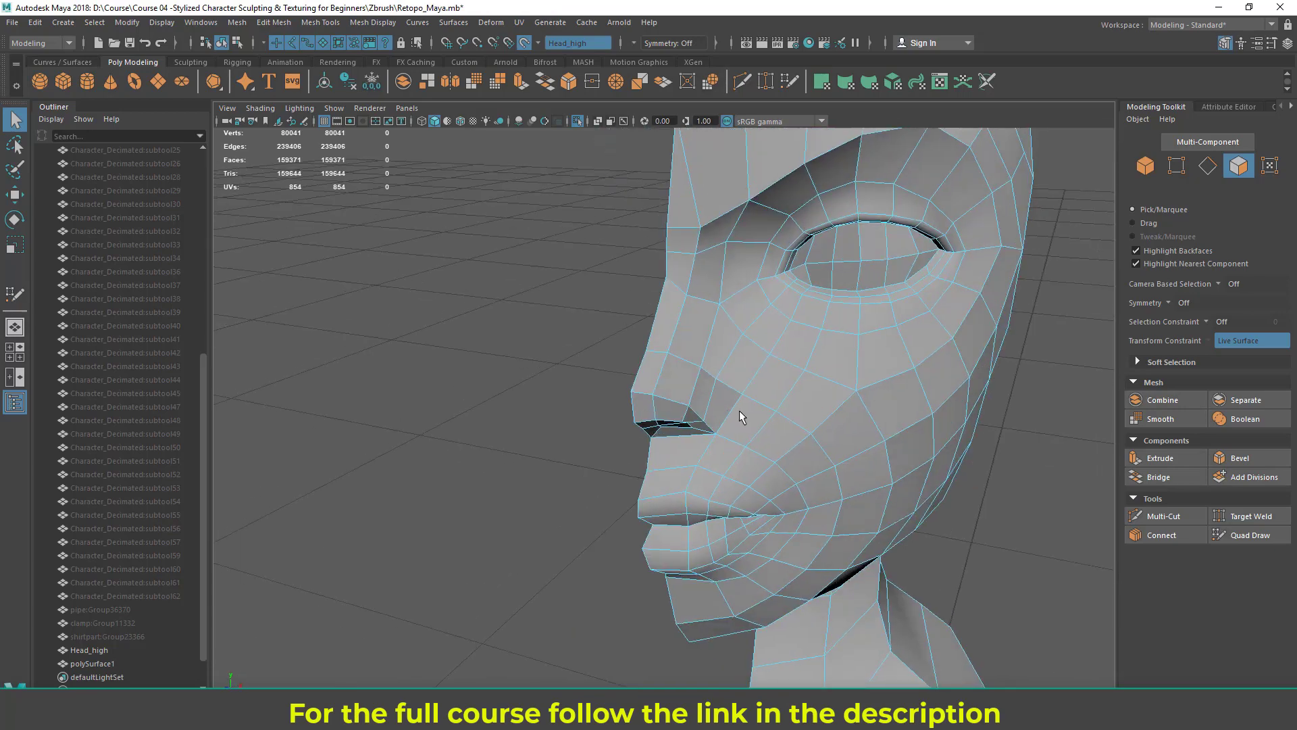
{"action": "scroll", "coordinate": [682, 404], "scroll_direction": "down", "scroll_amount": 4}
{"action": "right_click_drag", "start_coordinate": [689, 346], "coordinate": [692, 305]}
{"action": "left_click_drag", "start_coordinate": [715, 378], "coordinate": [701, 329], "text": "alt"}
{"action": "scroll", "coordinate": [703, 383], "scroll_direction": "down", "scroll_amount": 4}
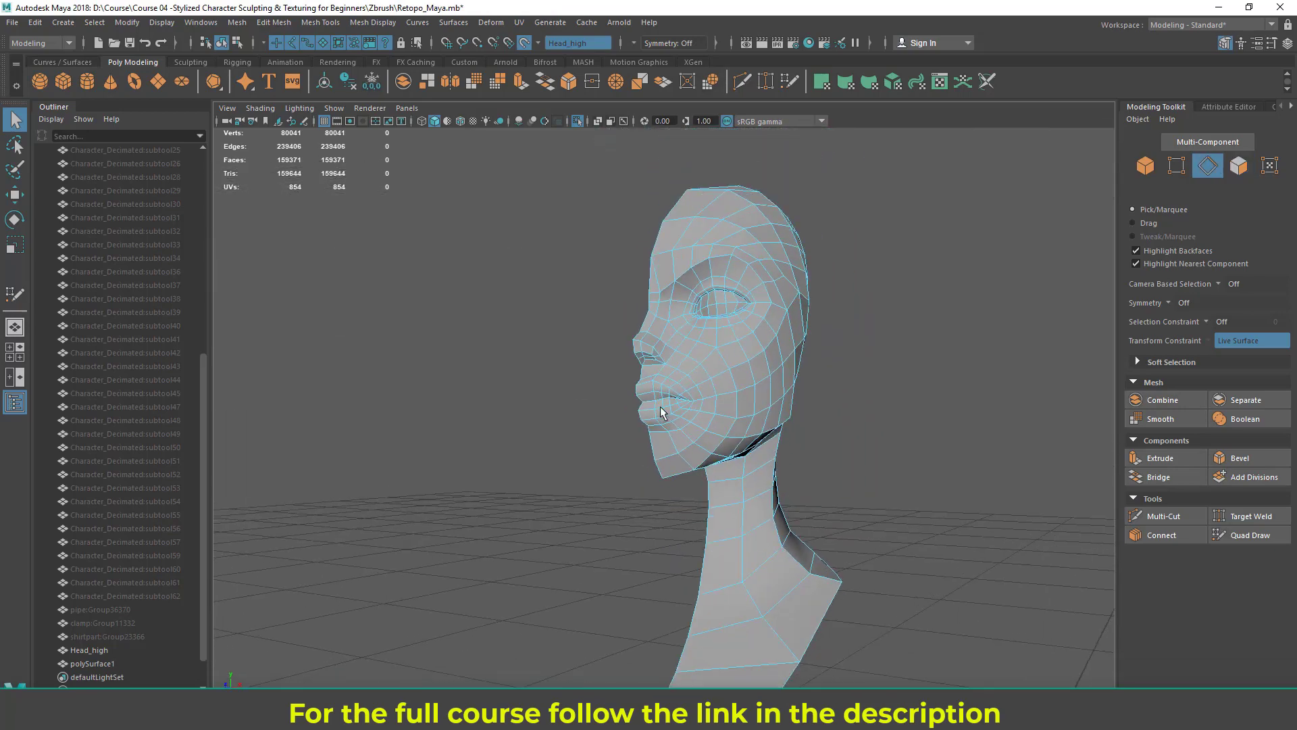
{"action": "double_click", "coordinate": [669, 429]}
{"action": "left_click_drag", "start_coordinate": [677, 445], "coordinate": [799, 647], "text": "alt"}
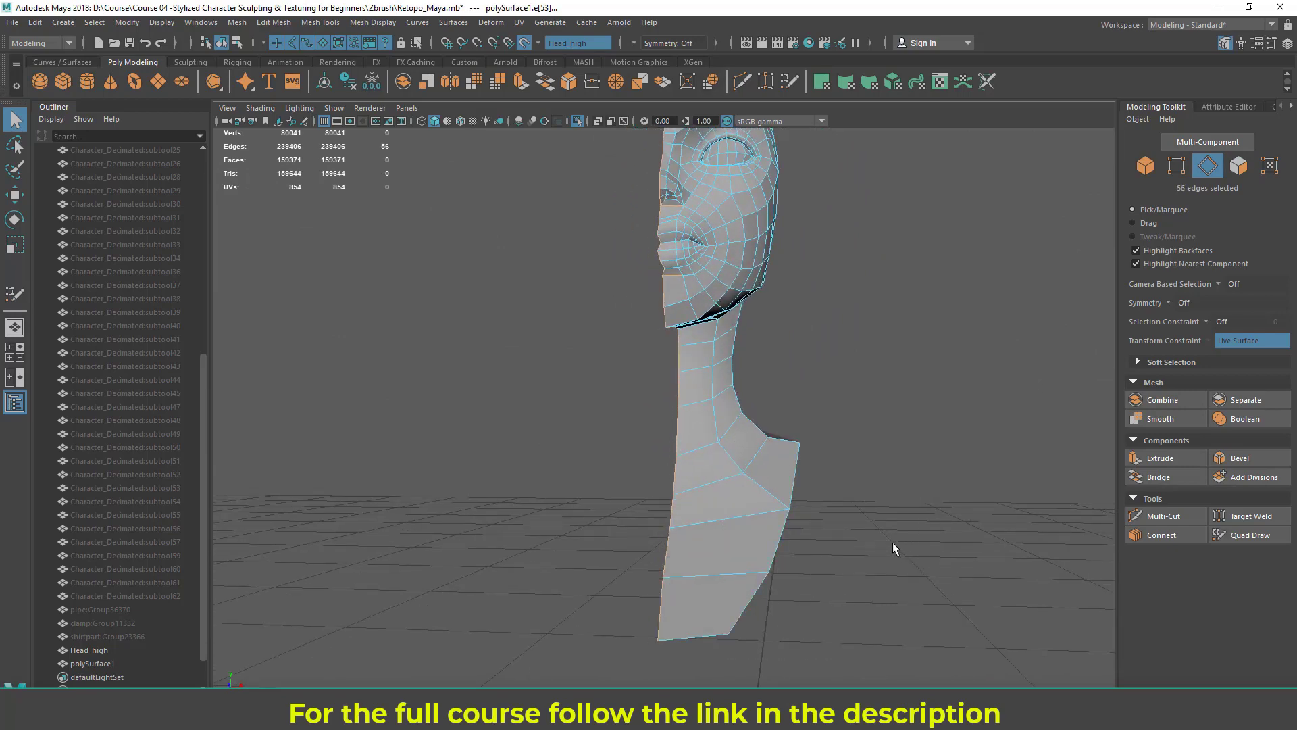
{"action": "left_click_drag", "start_coordinate": [893, 542], "coordinate": [611, 569], "text": "alt"}
{"action": "left_click_drag", "start_coordinate": [687, 557], "coordinate": [603, 379], "text": "alt"}
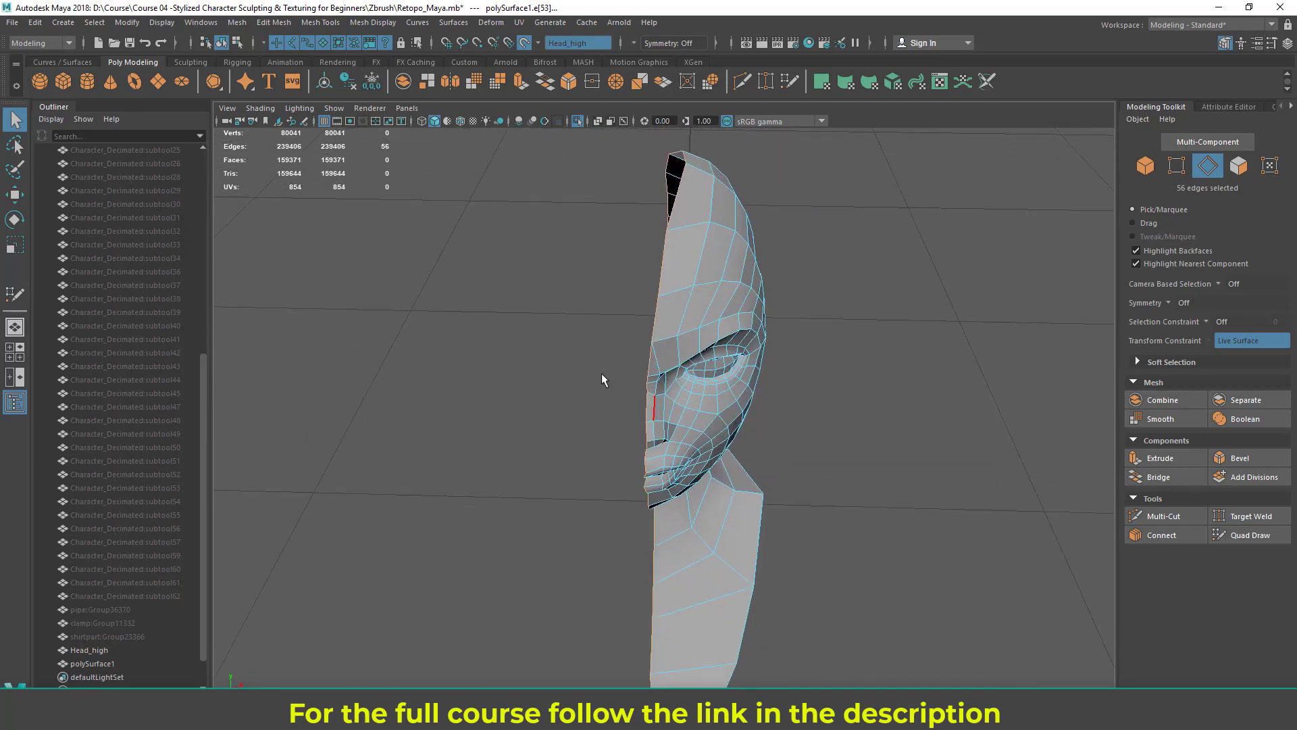
- In the front view, move the selected centre-line border edges to absolute X position 0
{"action": "key", "text": "space"}
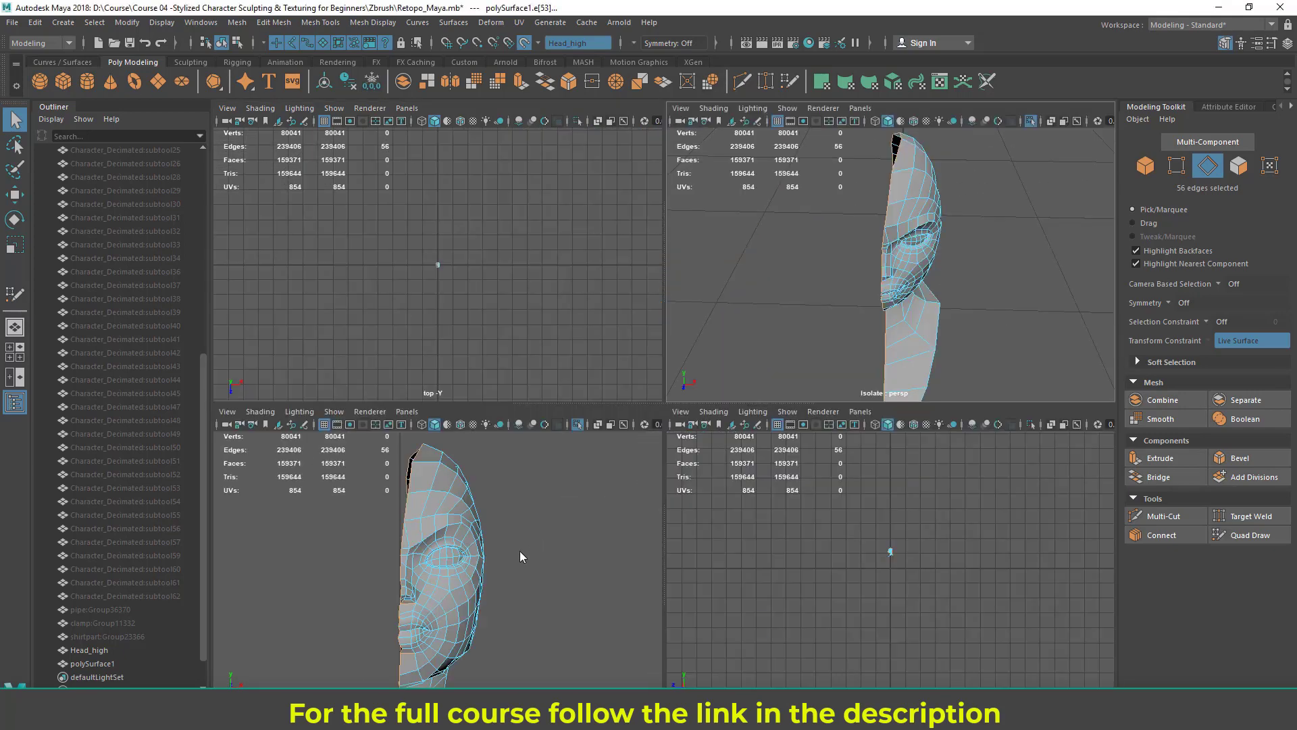
{"action": "key", "text": "space"}
{"action": "middle_click_drag", "start_coordinate": [564, 291], "coordinate": [599, 302], "text": "alt"}
{"action": "key", "text": "w"}
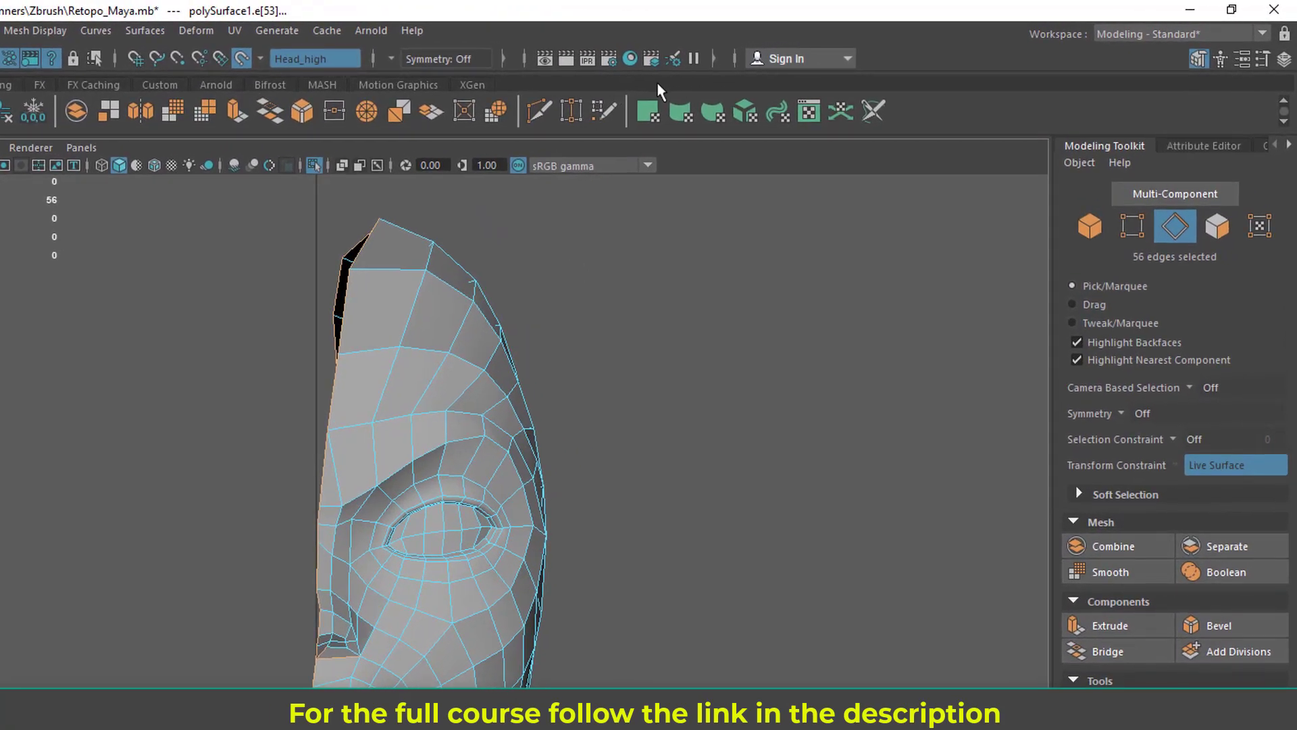
{"action": "left_click", "coordinate": [712, 59]}
{"action": "left_click", "coordinate": [788, 60]}
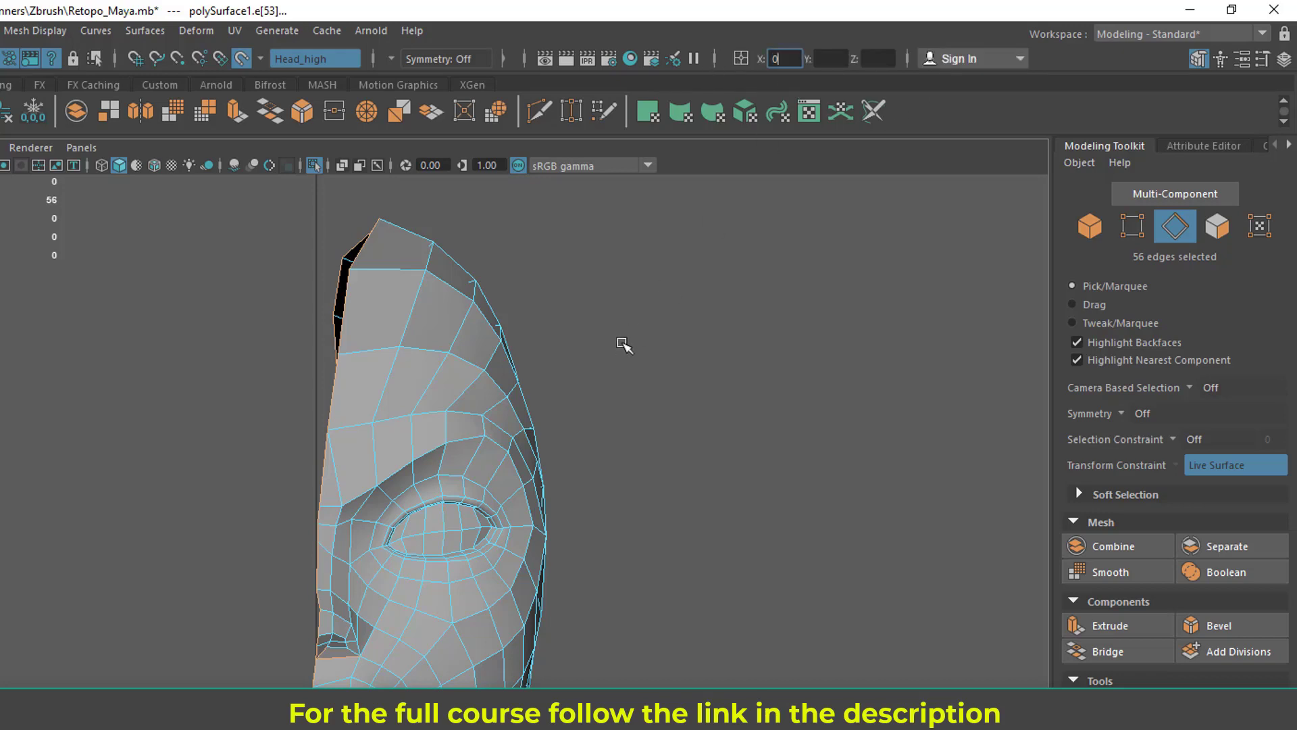
{"action": "key", "text": "Return"}
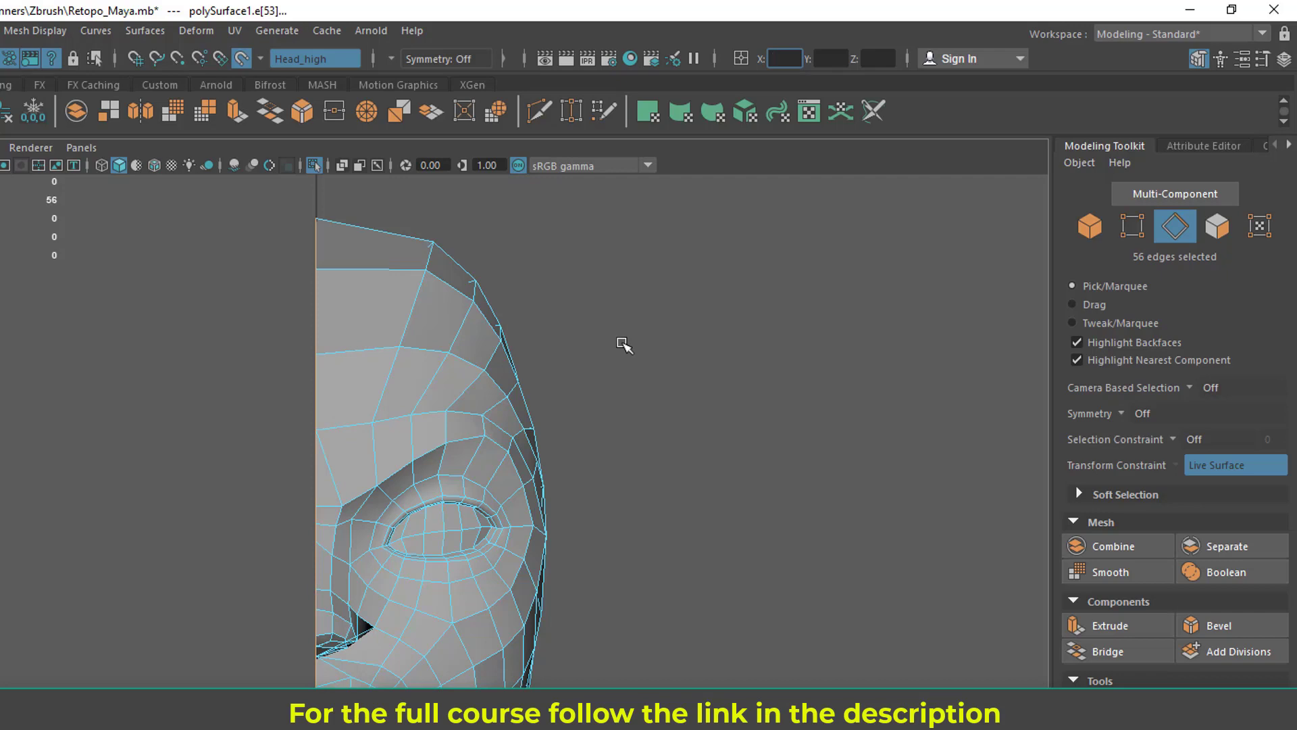
{"action": "scroll", "coordinate": [565, 397], "scroll_direction": "down", "scroll_amount": 5}
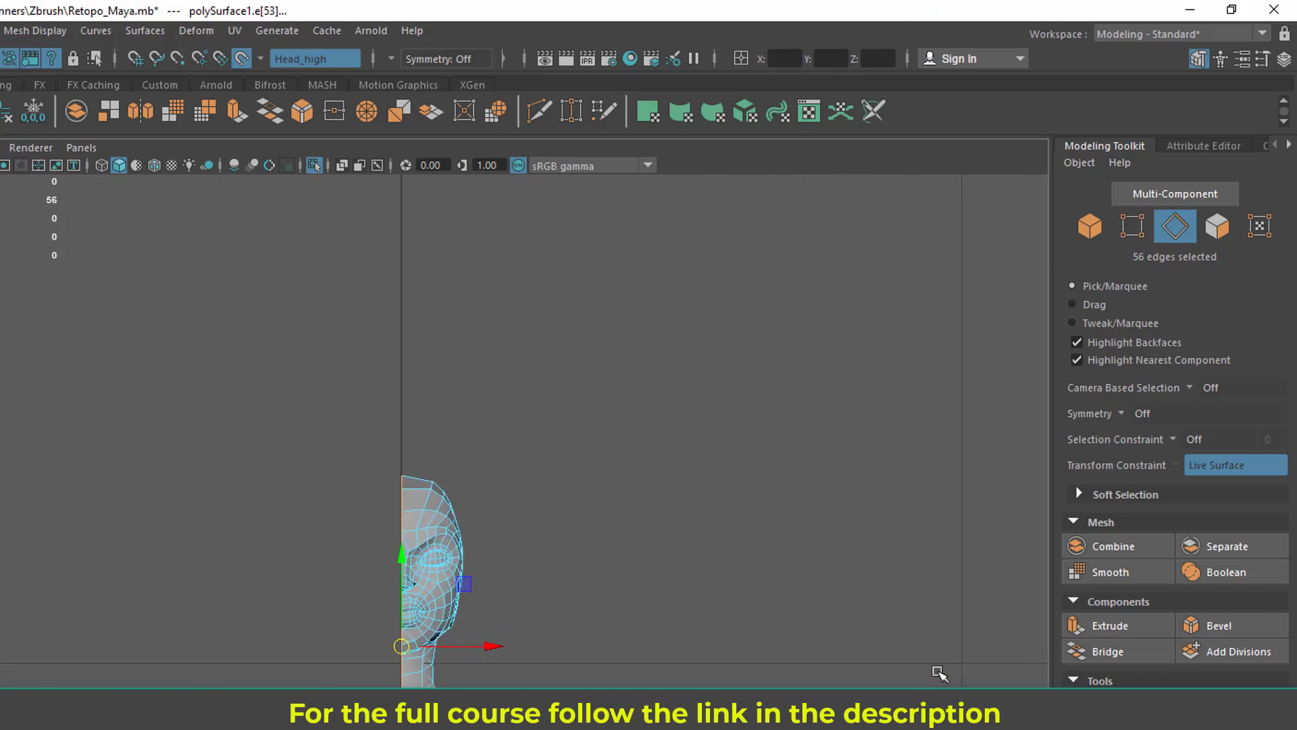
- In the perspective view, slide the misplaced vertex below the lower lip along its edge, away from the centre line
{"action": "key", "text": "q"}
{"action": "scroll", "coordinate": [440, 584], "scroll_direction": "up", "scroll_amount": 2}
{"action": "key", "text": "space"}
{"action": "left_click_drag", "start_coordinate": [579, 638], "coordinate": [367, 579]}
{"action": "middle_click_drag", "start_coordinate": [367, 579], "coordinate": [368, 464], "text": "alt"}
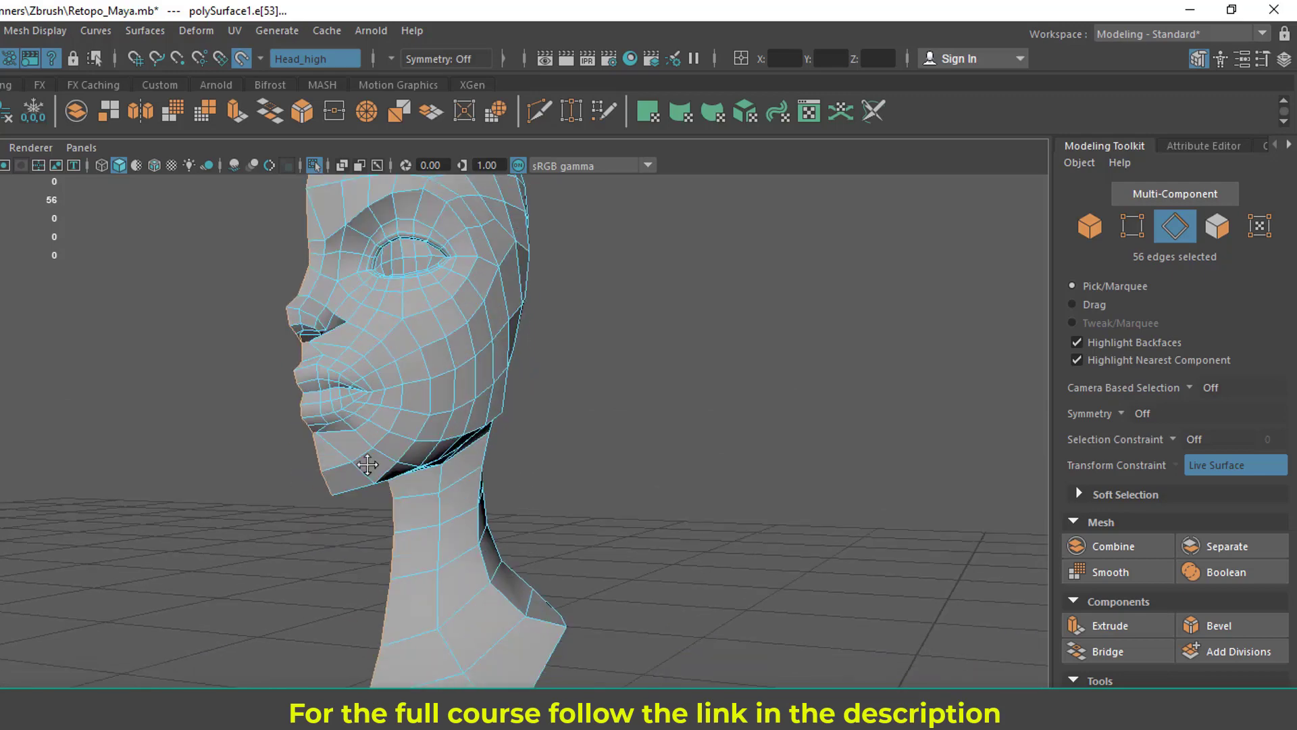
{"action": "left_click_drag", "start_coordinate": [368, 464], "coordinate": [418, 517], "text": "alt"}
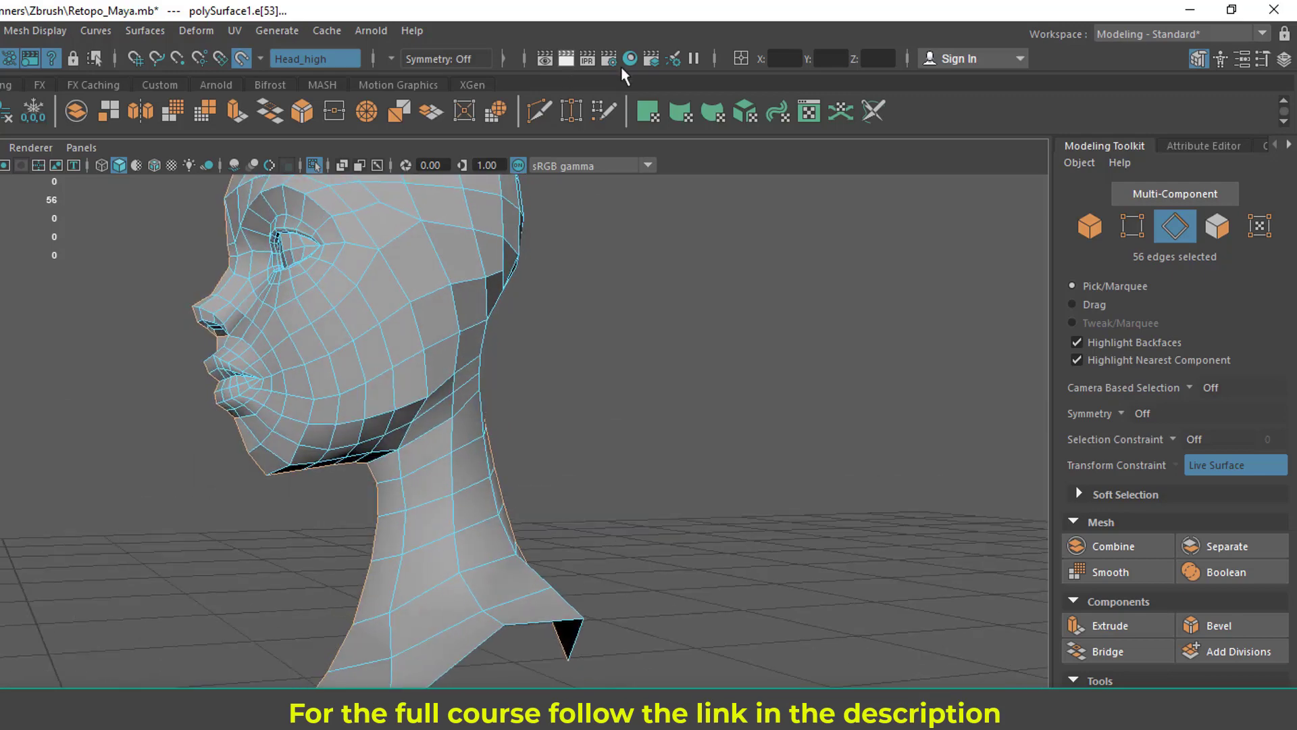
{"action": "left_click_drag", "start_coordinate": [498, 498], "coordinate": [607, 597], "text": "alt"}
{"action": "right_click_drag", "start_coordinate": [321, 525], "coordinate": [486, 678], "text": "alt"}
{"action": "right_click_drag", "start_coordinate": [410, 447], "coordinate": [322, 450]}
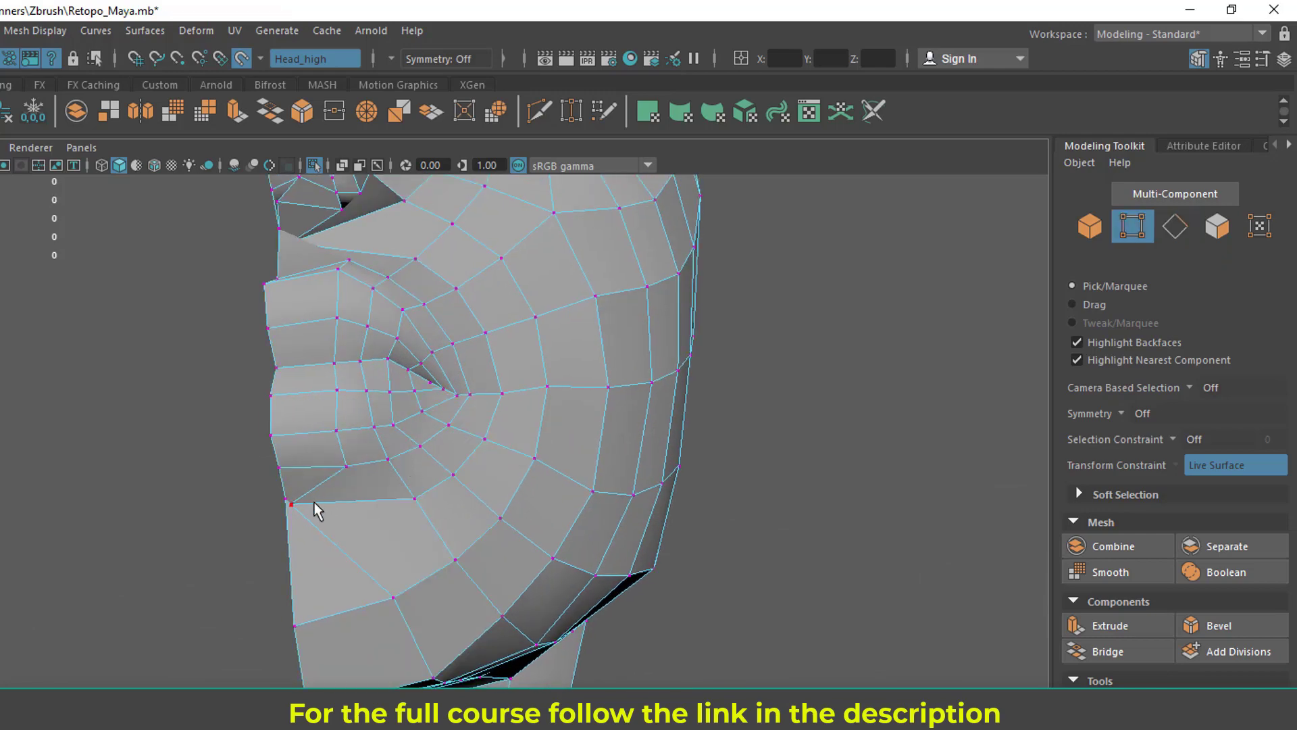
{"action": "left_click", "coordinate": [291, 504]}
{"action": "middle_click_drag", "start_coordinate": [313, 523], "coordinate": [423, 501], "text": "shift"}
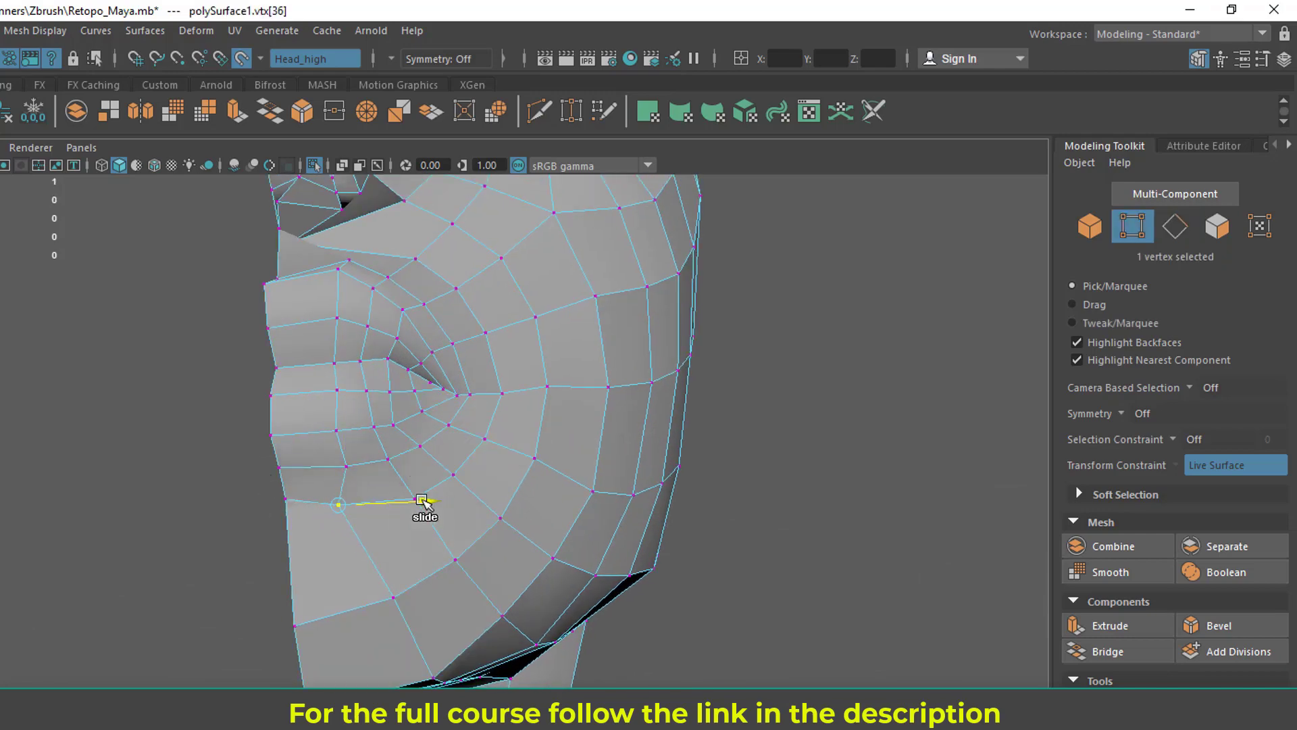
- Undo the vertex slide and the centre-line alignment, restoring the border edge selection
{"action": "scroll", "coordinate": [446, 520], "scroll_direction": "down", "scroll_amount": 3}
{"action": "left_click_drag", "start_coordinate": [533, 513], "coordinate": [397, 437], "text": "alt"}
{"action": "middle_click_drag", "start_coordinate": [396, 437], "coordinate": [434, 524], "text": "alt"}
{"action": "right_click_drag", "start_coordinate": [434, 524], "coordinate": [525, 611], "text": "alt"}
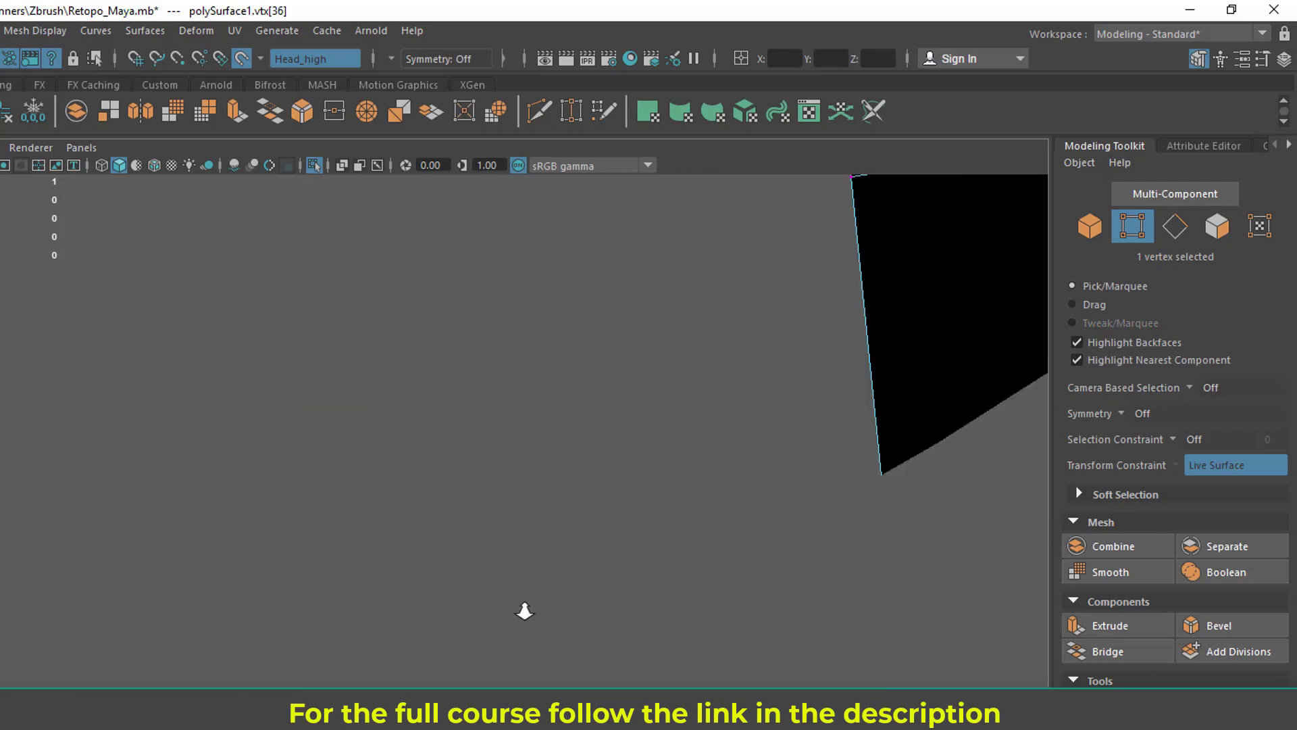
{"action": "left_click_drag", "start_coordinate": [524, 611], "coordinate": [455, 462], "text": "alt"}
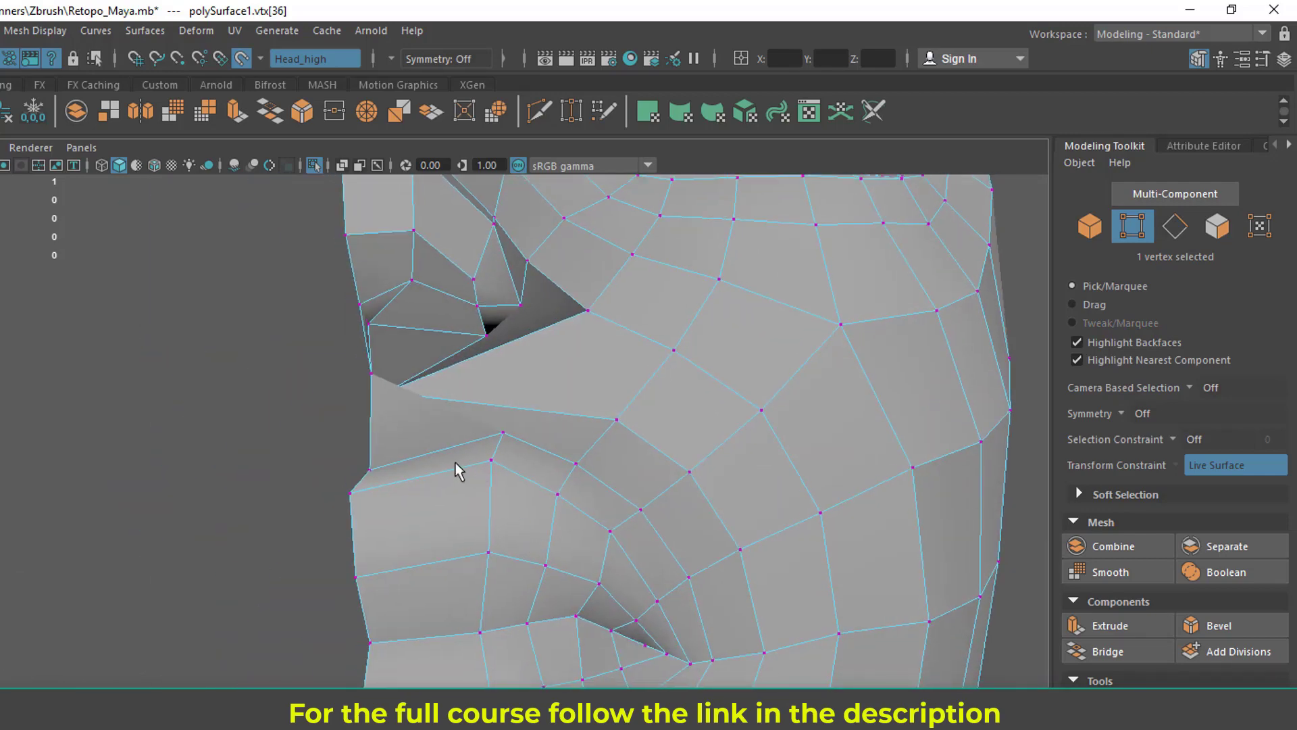
{"action": "key", "text": "F8"}
{"action": "key", "text": "ctrl+z"}
{"action": "key", "text": "ctrl+z"}
{"action": "key", "text": "ctrl+z"}
{"action": "key", "text": "ctrl+z"}
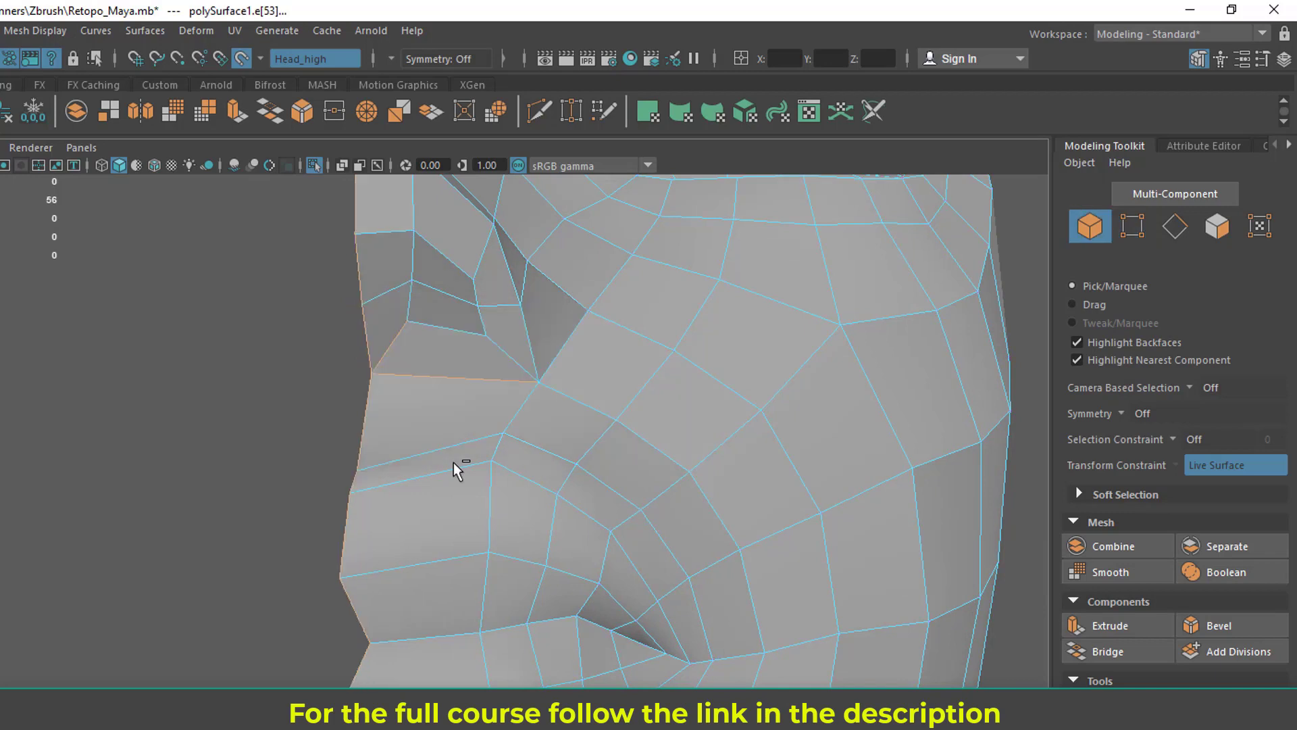
- Deselect the stray inner edges under the nose and below the lower lip, keeping only the centre-line border edges selected
{"action": "right_click_drag", "start_coordinate": [449, 389], "coordinate": [449, 341]}
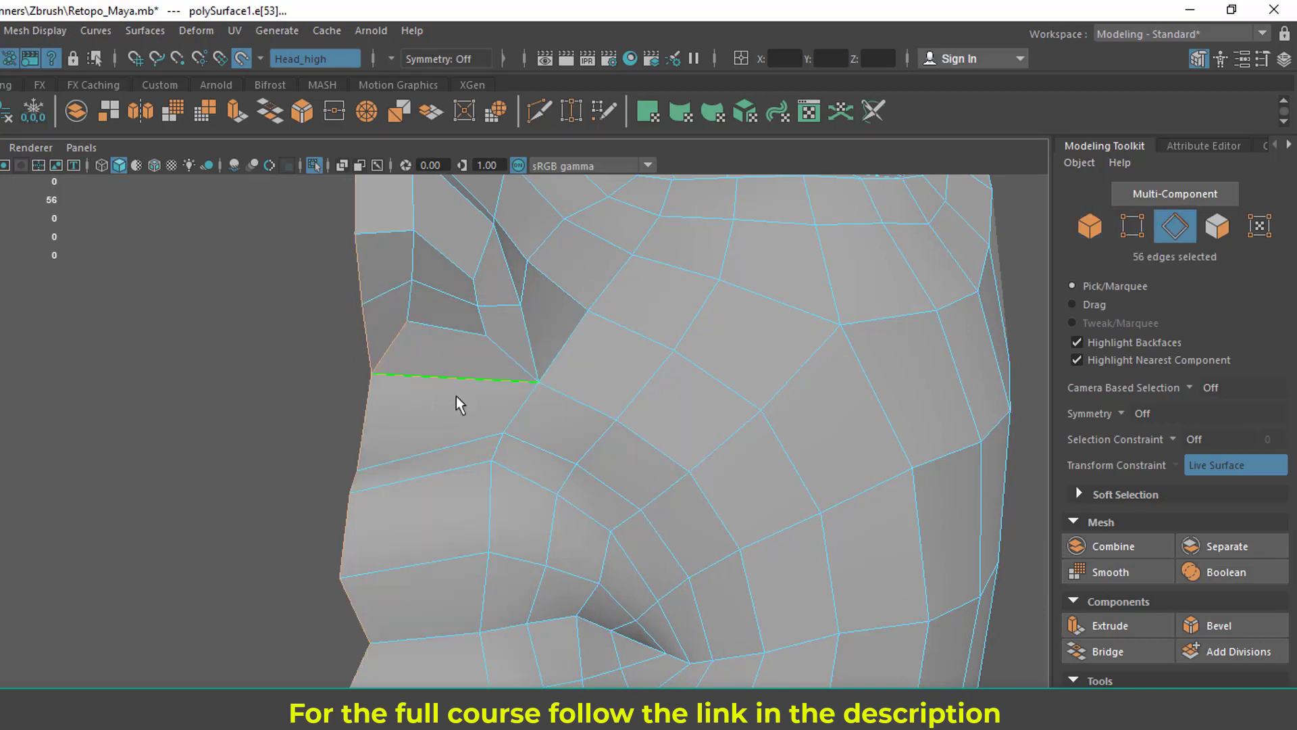
{"action": "left_click", "coordinate": [442, 374], "text": "ctrl"}
{"action": "left_click", "coordinate": [399, 338], "text": "ctrl"}
{"action": "right_click_drag", "start_coordinate": [585, 582], "coordinate": [557, 536], "text": "alt"}
{"action": "left_click_drag", "start_coordinate": [557, 536], "coordinate": [578, 543], "text": "alt"}
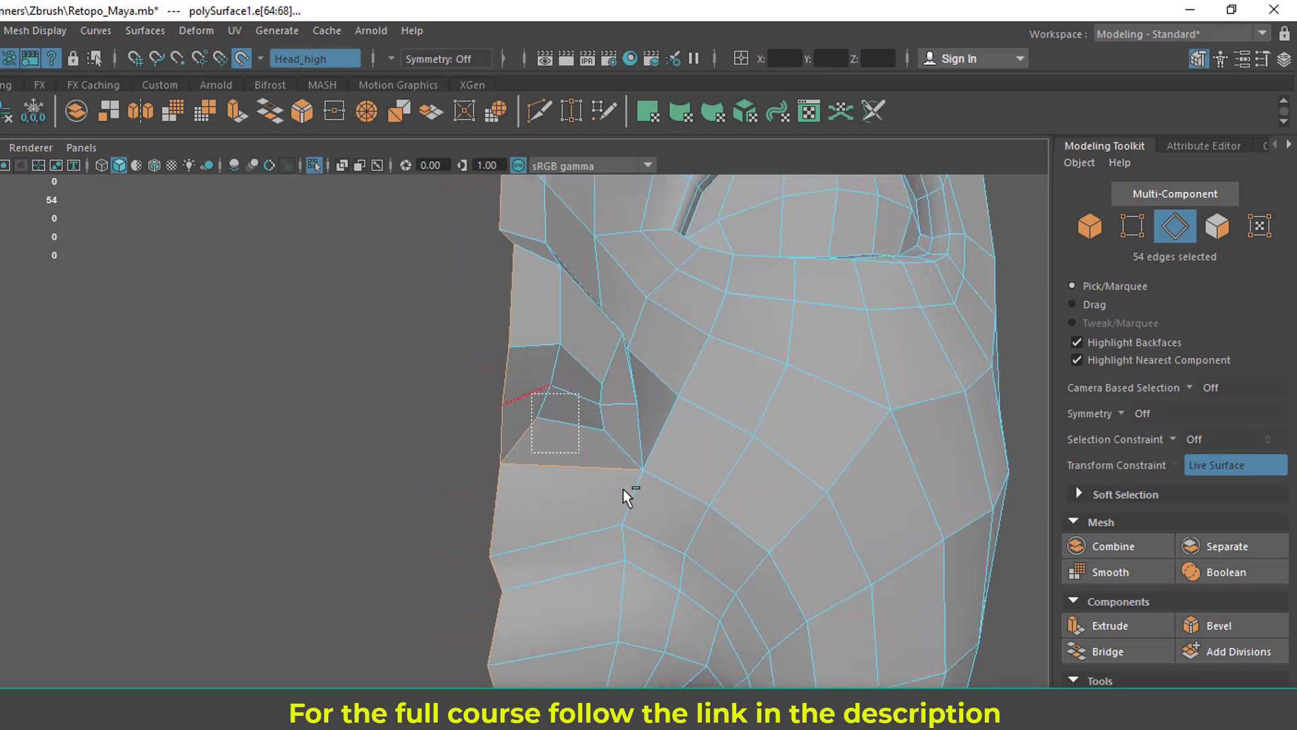
{"action": "left_click_drag", "start_coordinate": [623, 489], "coordinate": [635, 497], "text": "ctrl"}
{"action": "right_click_drag", "start_coordinate": [690, 525], "coordinate": [655, 570], "text": "alt"}
{"action": "middle_click_drag", "start_coordinate": [656, 570], "coordinate": [623, 495], "text": "alt"}
{"action": "scroll", "coordinate": [622, 496], "scroll_direction": "up", "scroll_amount": 2}
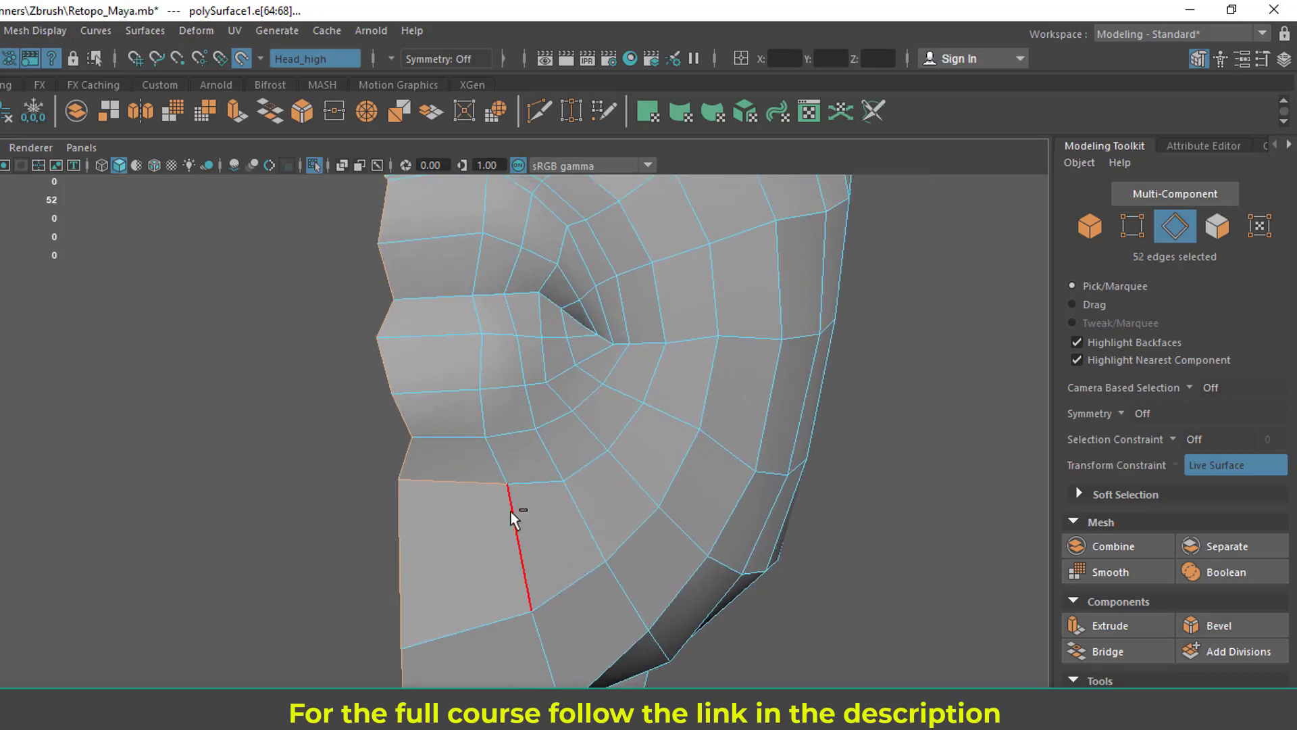
{"action": "left_click", "coordinate": [514, 520], "text": "ctrl"}
- Align the selected centre-line border edges to absolute X position 0 and return to object mode
{"action": "left_click_drag", "start_coordinate": [577, 531], "coordinate": [699, 464], "text": "alt"}
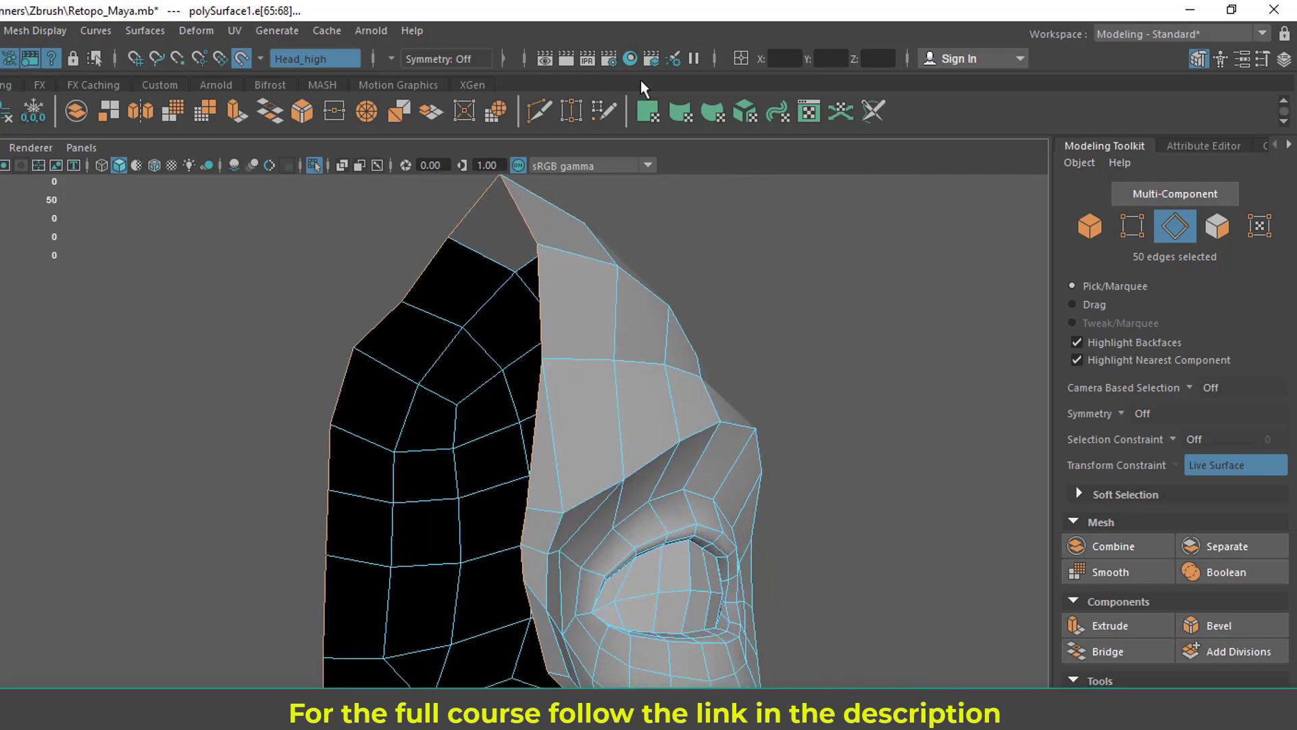
{"action": "left_click", "coordinate": [776, 64]}
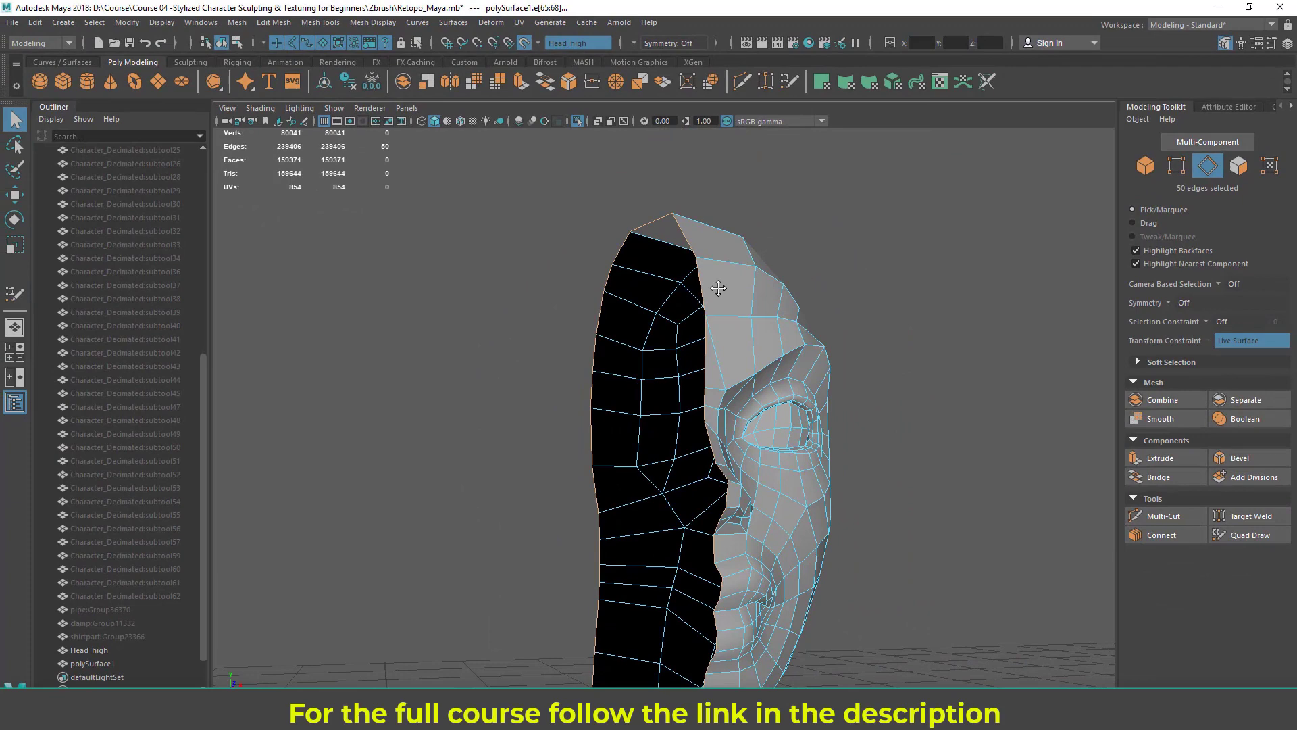
{"action": "left_click_drag", "start_coordinate": [718, 289], "coordinate": [667, 263], "text": "alt"}
{"action": "right_click_drag", "start_coordinate": [721, 212], "coordinate": [757, 181]}
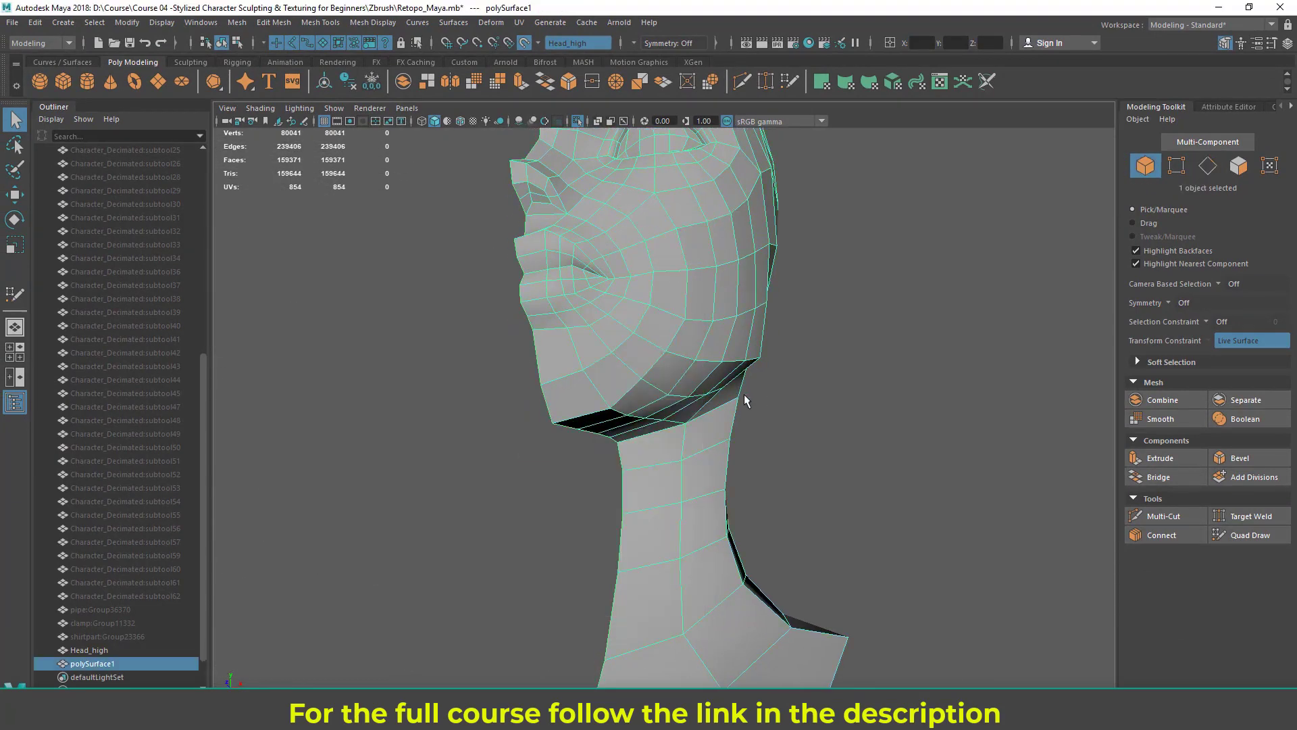
- Reset the Mirror options and mirror the half head across the world X axis in the negative direction, merging border vertices
{"action": "left_click_drag", "start_coordinate": [743, 396], "coordinate": [763, 326], "text": "alt"}
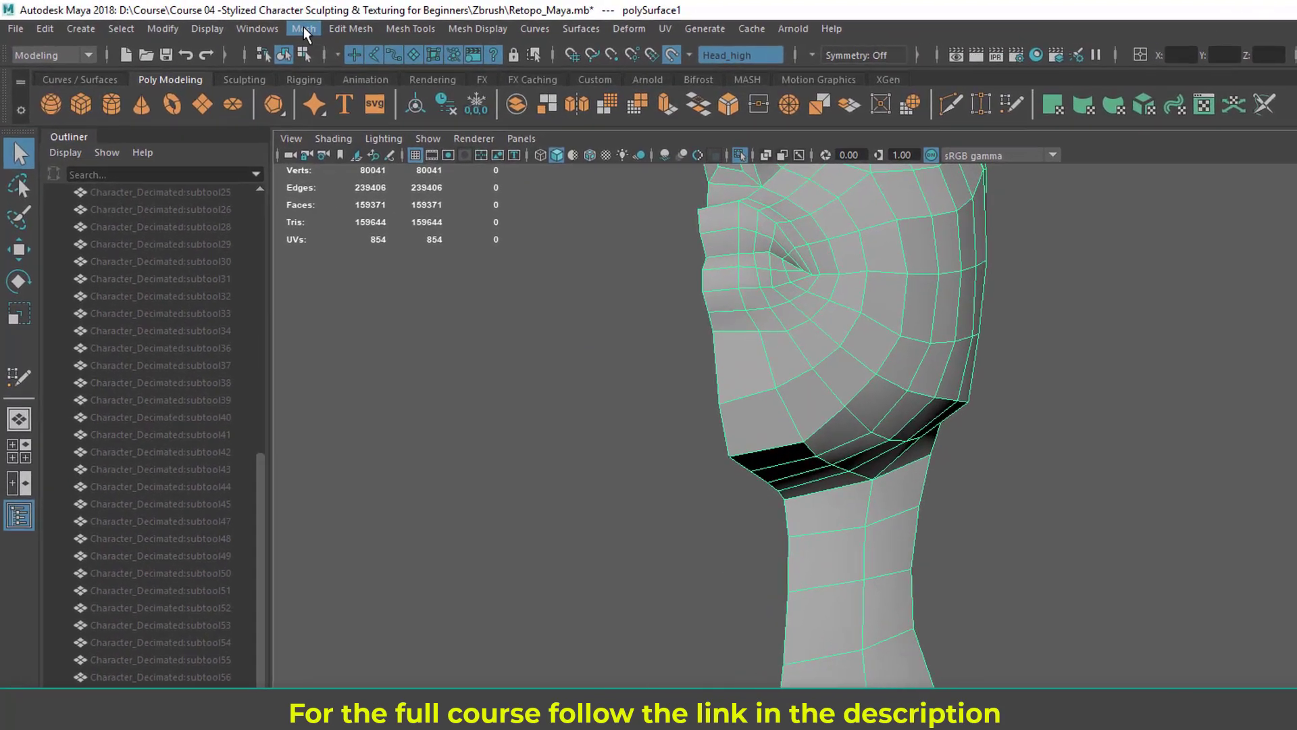
{"action": "left_click", "coordinate": [241, 23]}
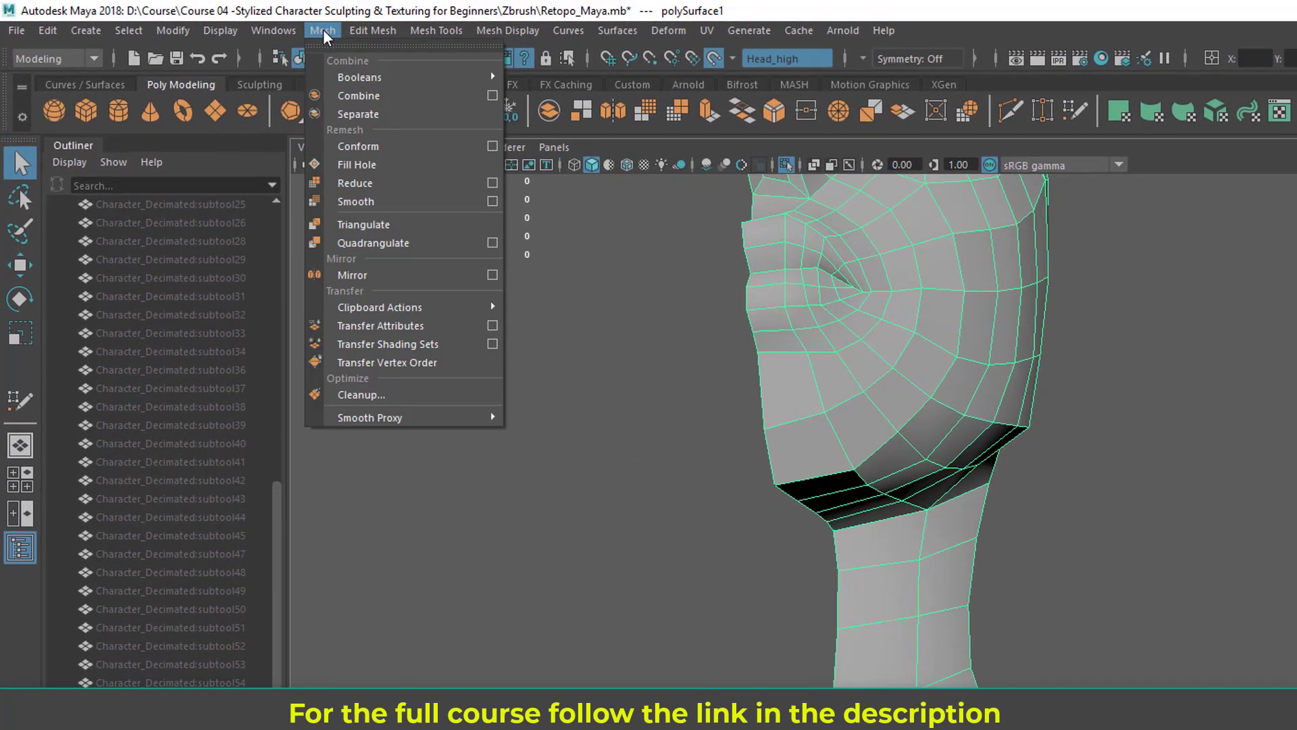
{"action": "left_click", "coordinate": [492, 274]}
{"action": "left_click", "coordinate": [400, 163]}
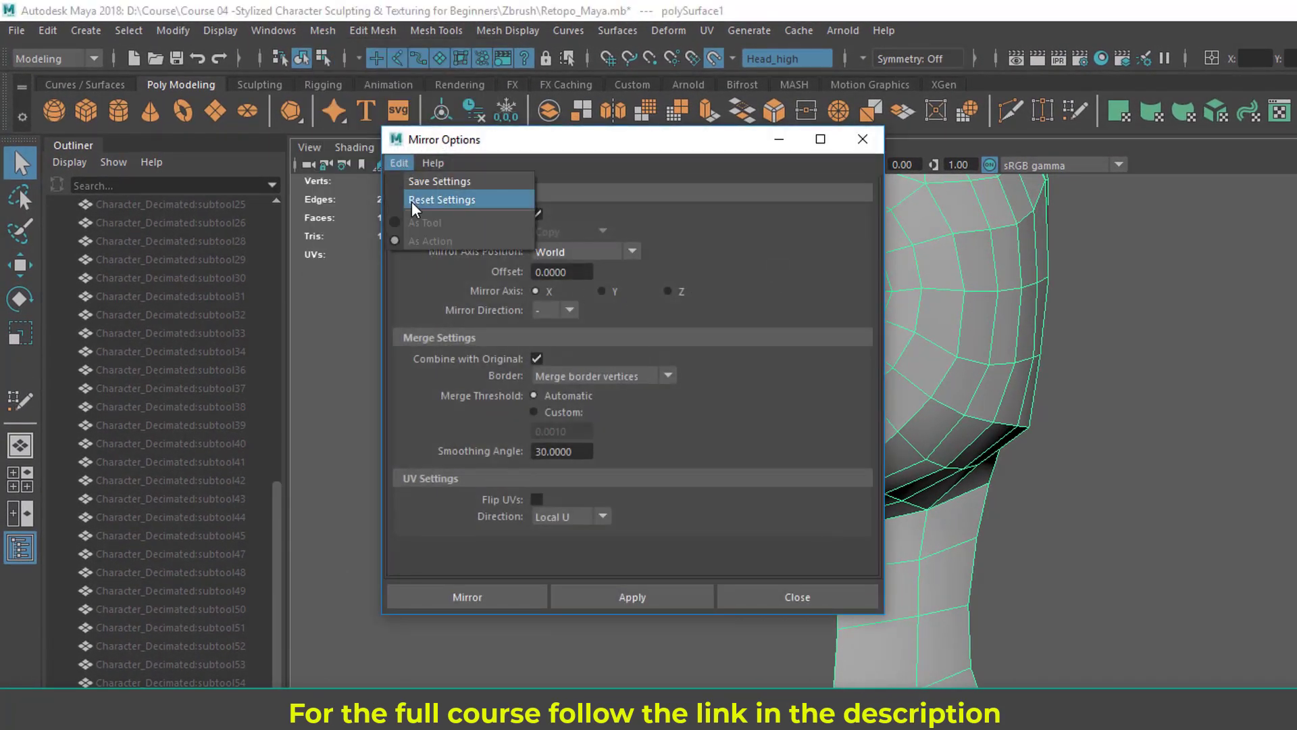
{"action": "left_click", "coordinate": [411, 201]}
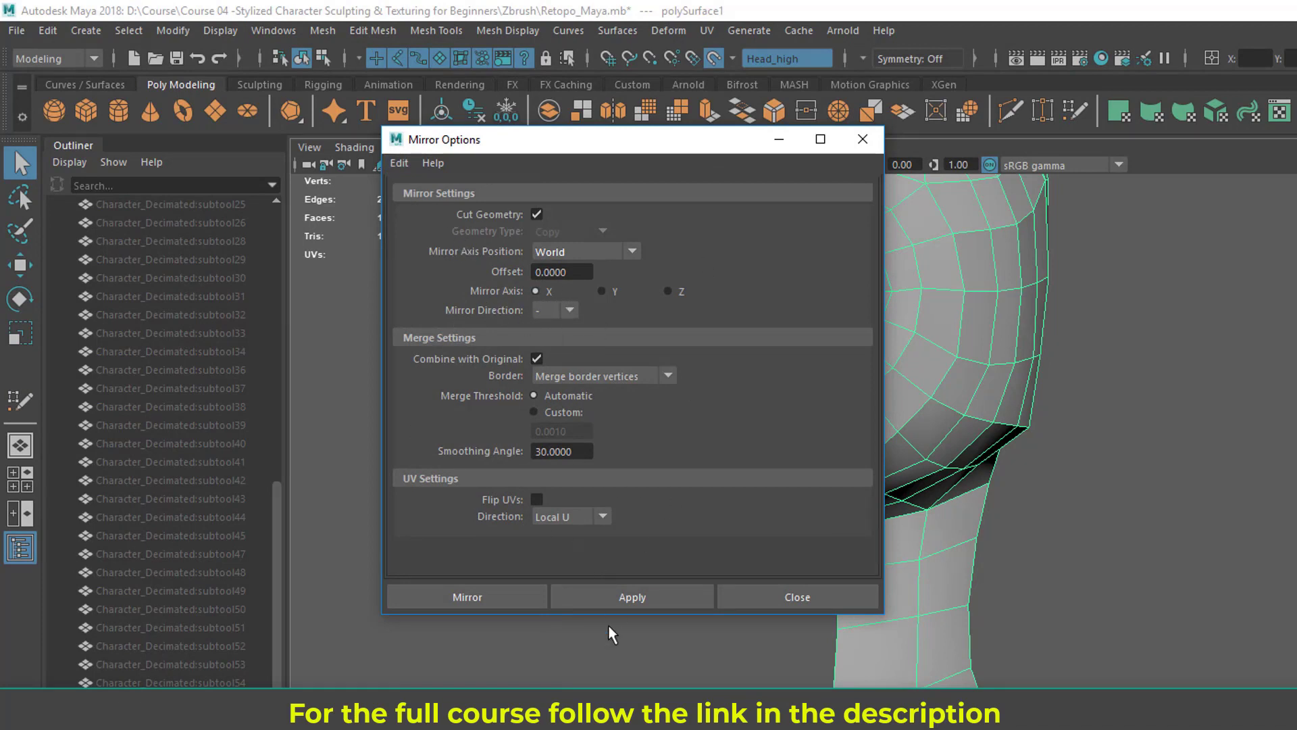
{"action": "left_click", "coordinate": [495, 594]}
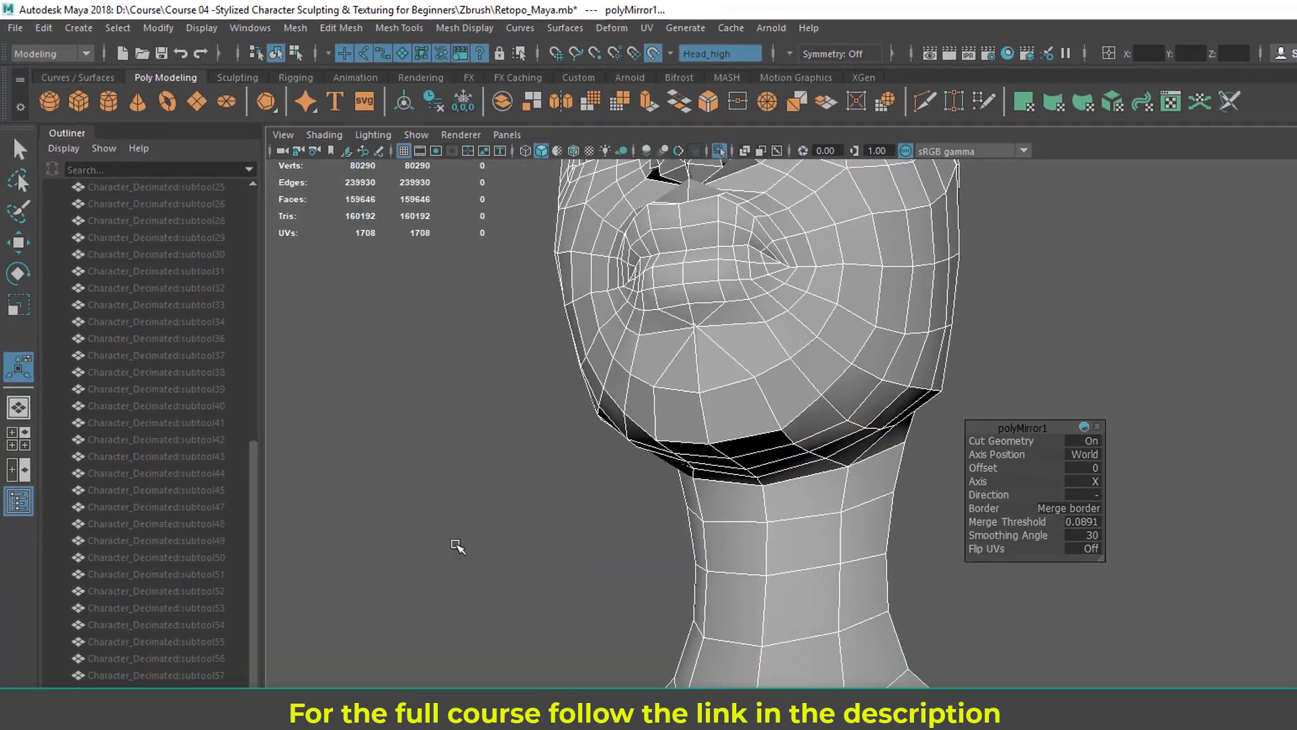
- Check the mirrored seam around the lips and chin, and undo the mirror
{"action": "middle_click_drag", "start_coordinate": [642, 543], "coordinate": [555, 434], "text": "alt"}
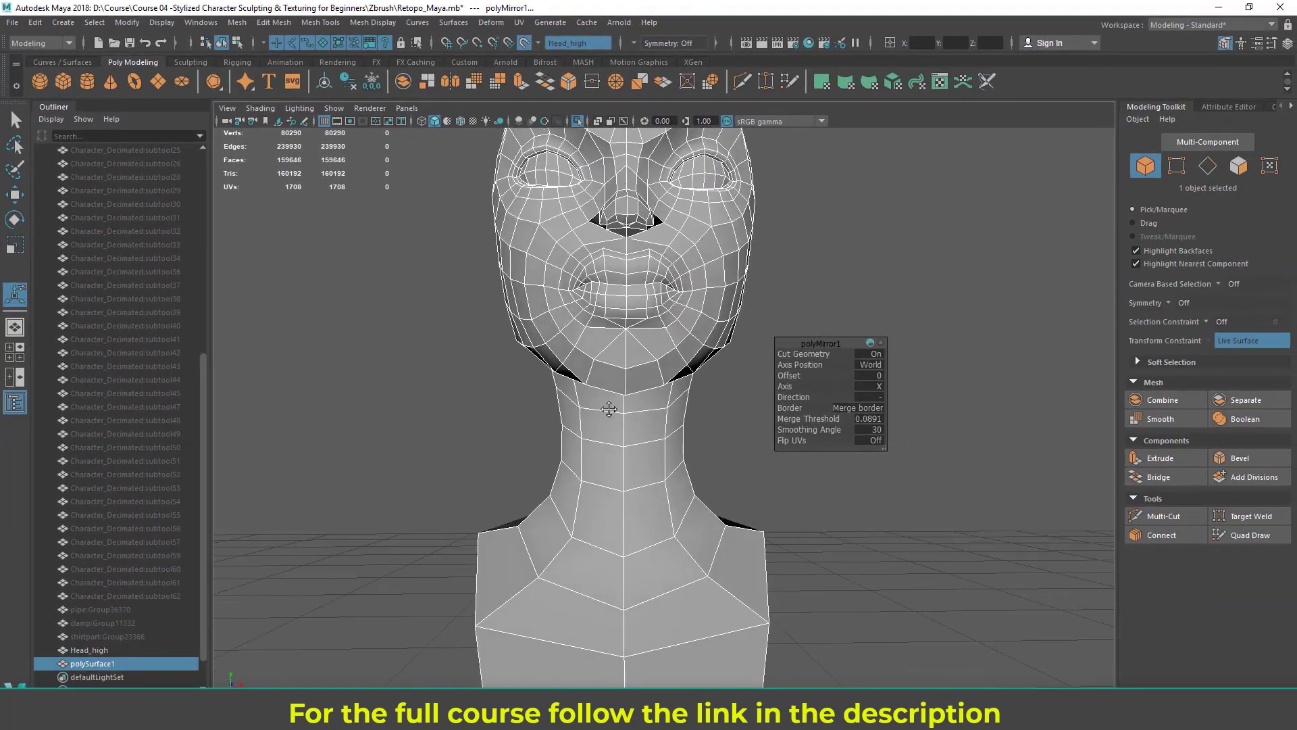
{"action": "scroll", "coordinate": [576, 432], "scroll_direction": "up", "scroll_amount": 8}
{"action": "left_click_drag", "start_coordinate": [555, 434], "coordinate": [495, 348], "text": "alt"}
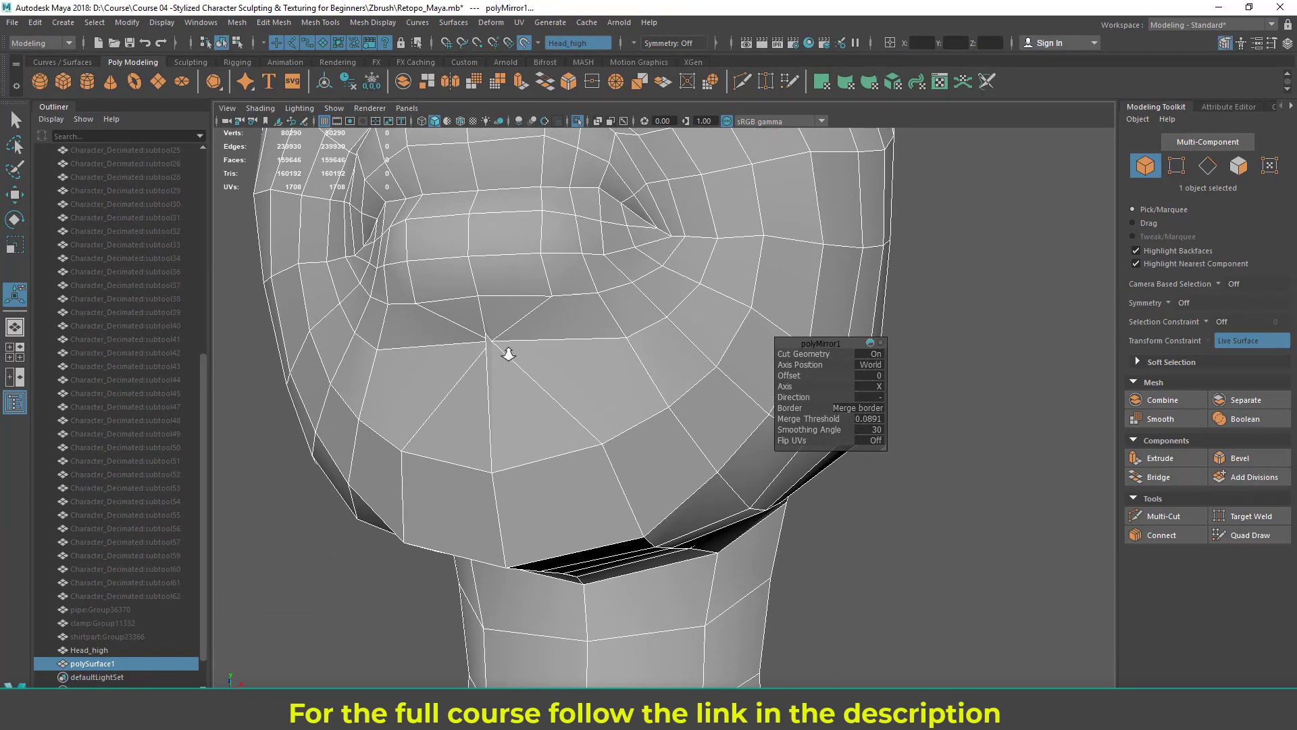
{"action": "key", "text": "ctrl+z"}
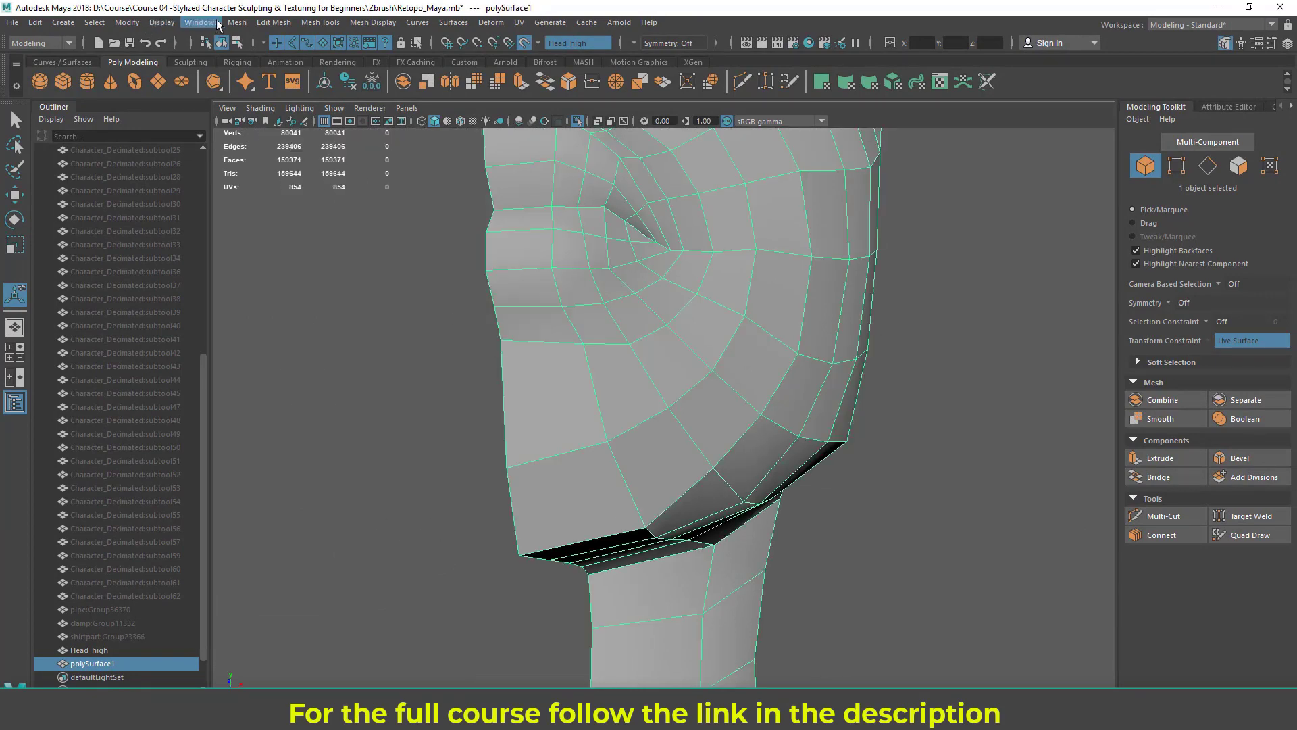
- Mirror the half head across the centre line again and set the merge threshold to 0.001
{"action": "left_click", "coordinate": [237, 22]}
{"action": "left_click", "coordinate": [258, 202]}
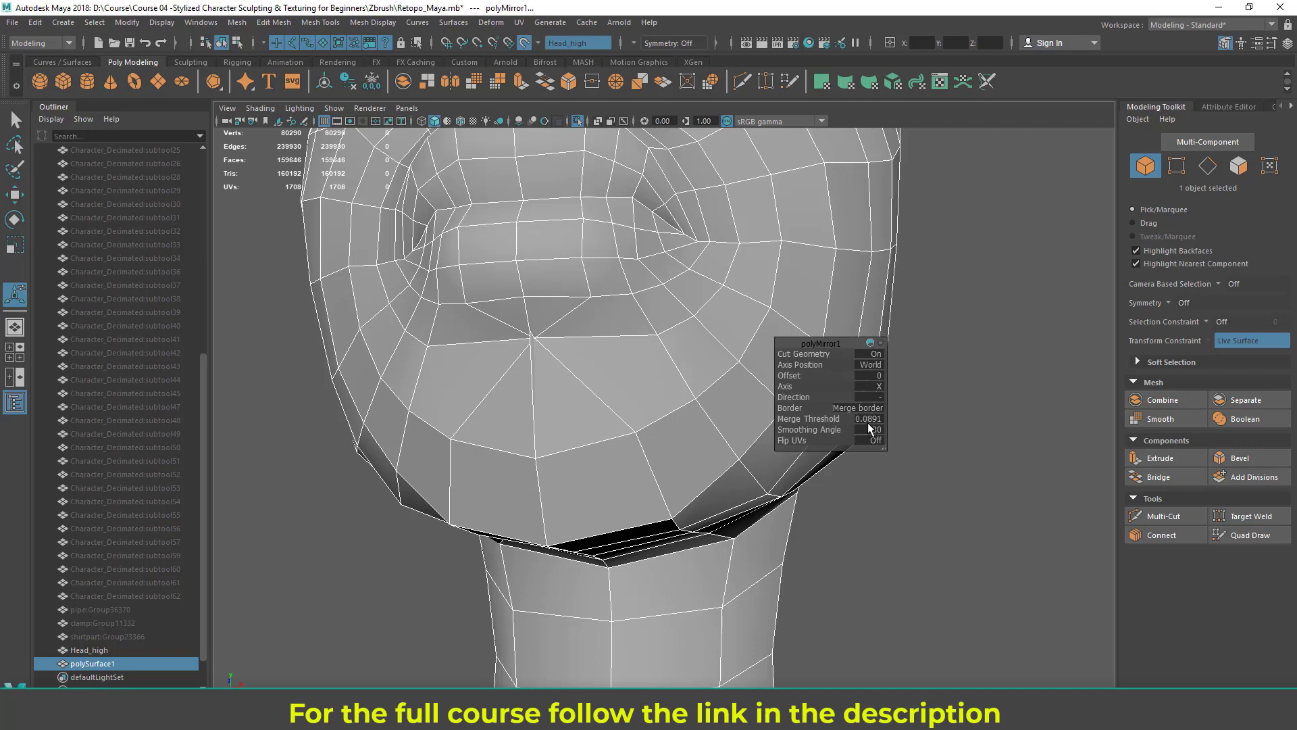
{"action": "scroll", "coordinate": [529, 350], "scroll_direction": "up", "scroll_amount": 2}
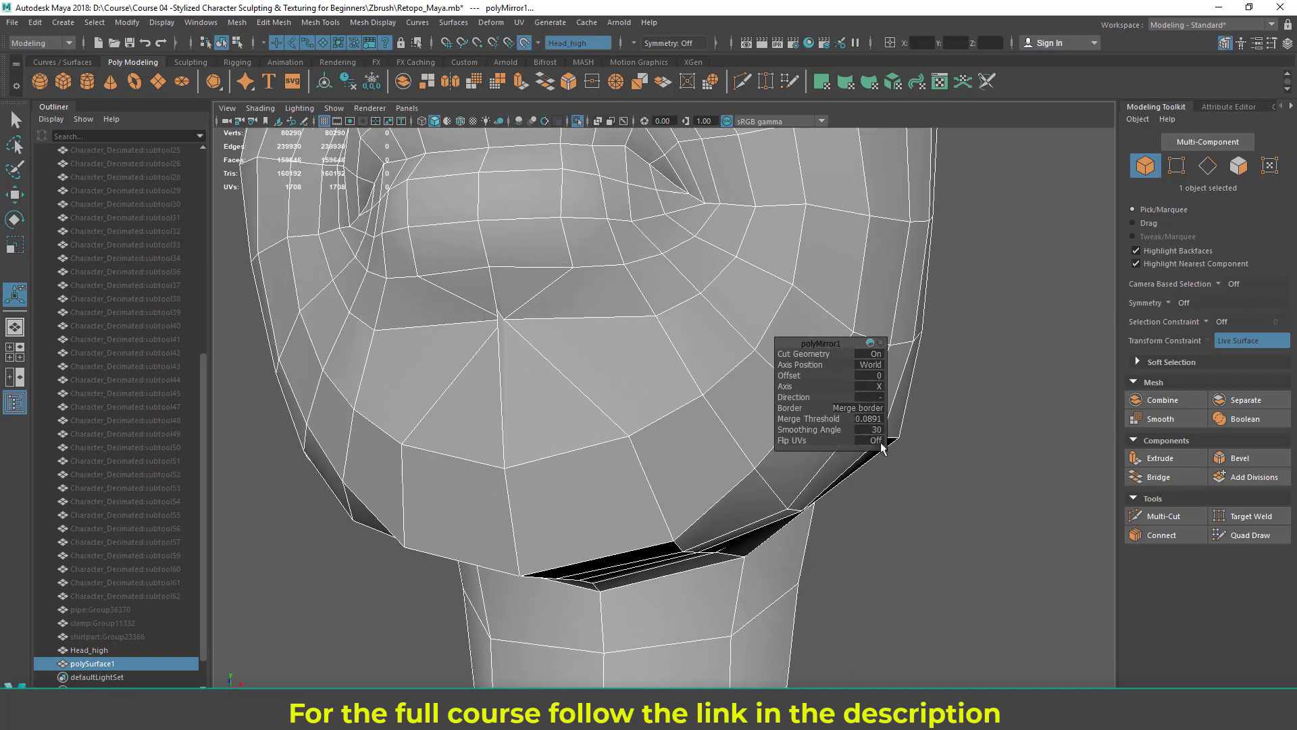
{"action": "left_click", "coordinate": [878, 419]}
{"action": "key", "text": "Return"}
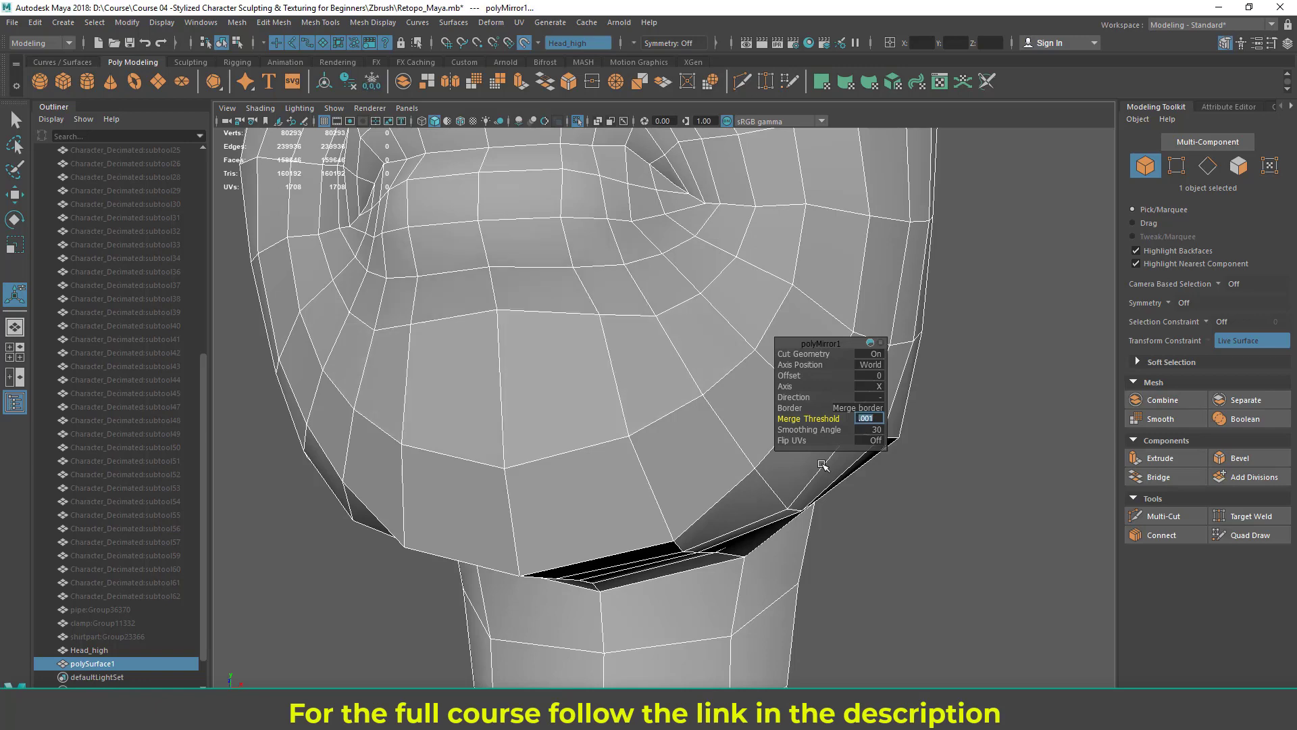
- Leave the mirror manipulator, deselect the mesh and examine the chin seam and the complete mirrored head and bust
{"action": "scroll", "coordinate": [576, 338], "scroll_direction": "down", "scroll_amount": 5}
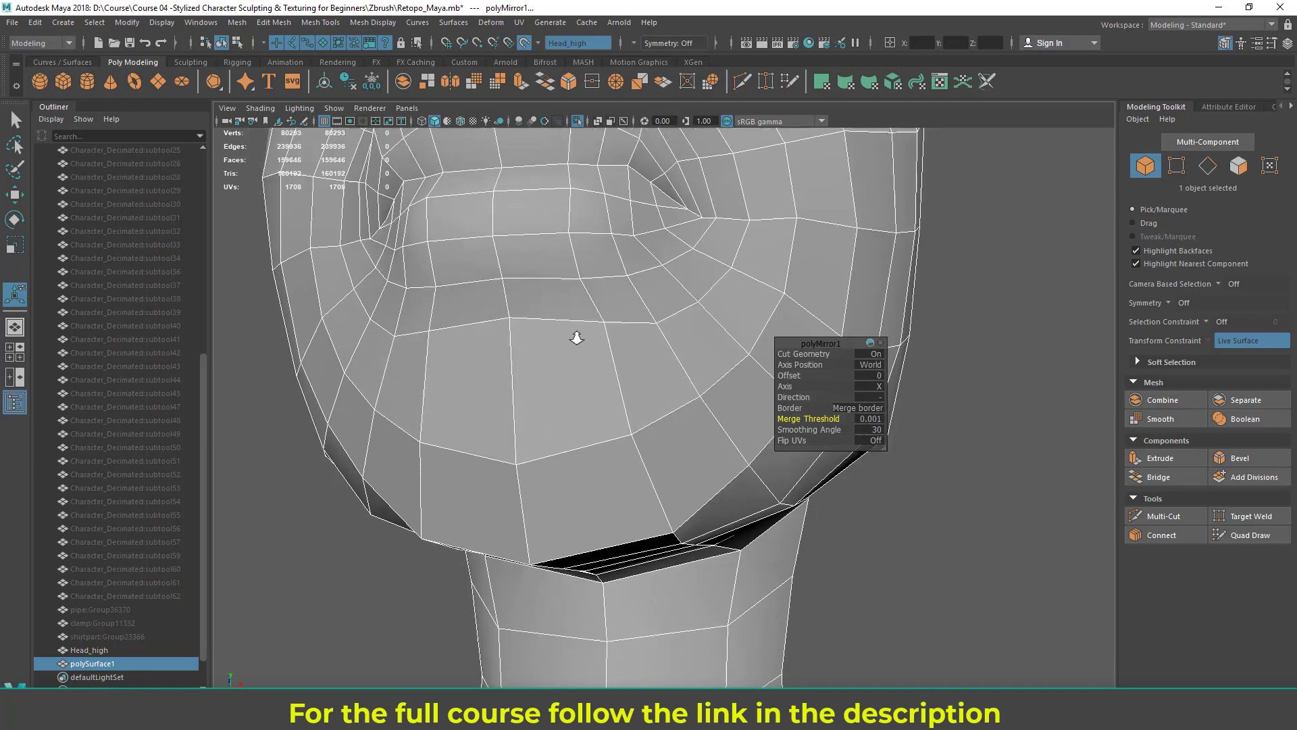
{"action": "left_click_drag", "start_coordinate": [879, 415], "coordinate": [662, 428], "text": "alt"}
{"action": "key", "text": "q"}
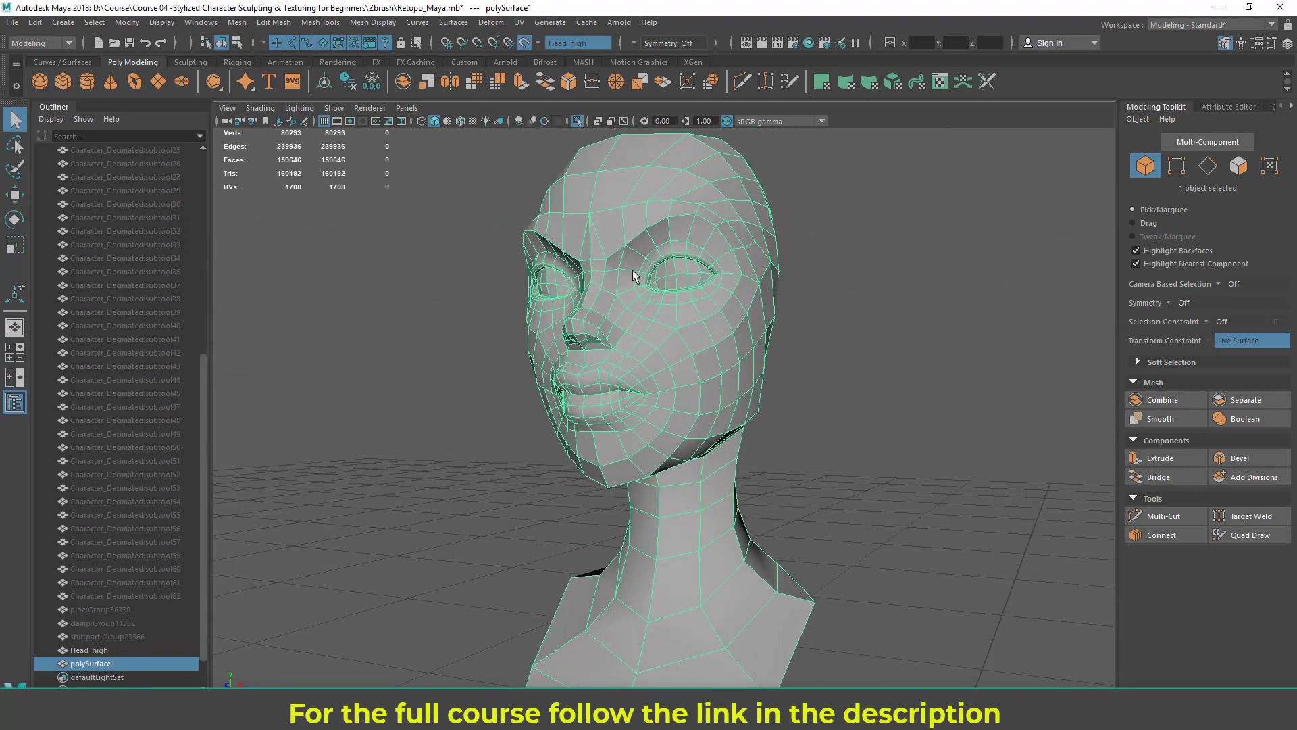
{"action": "left_click_drag", "start_coordinate": [713, 353], "coordinate": [551, 356], "text": "alt"}
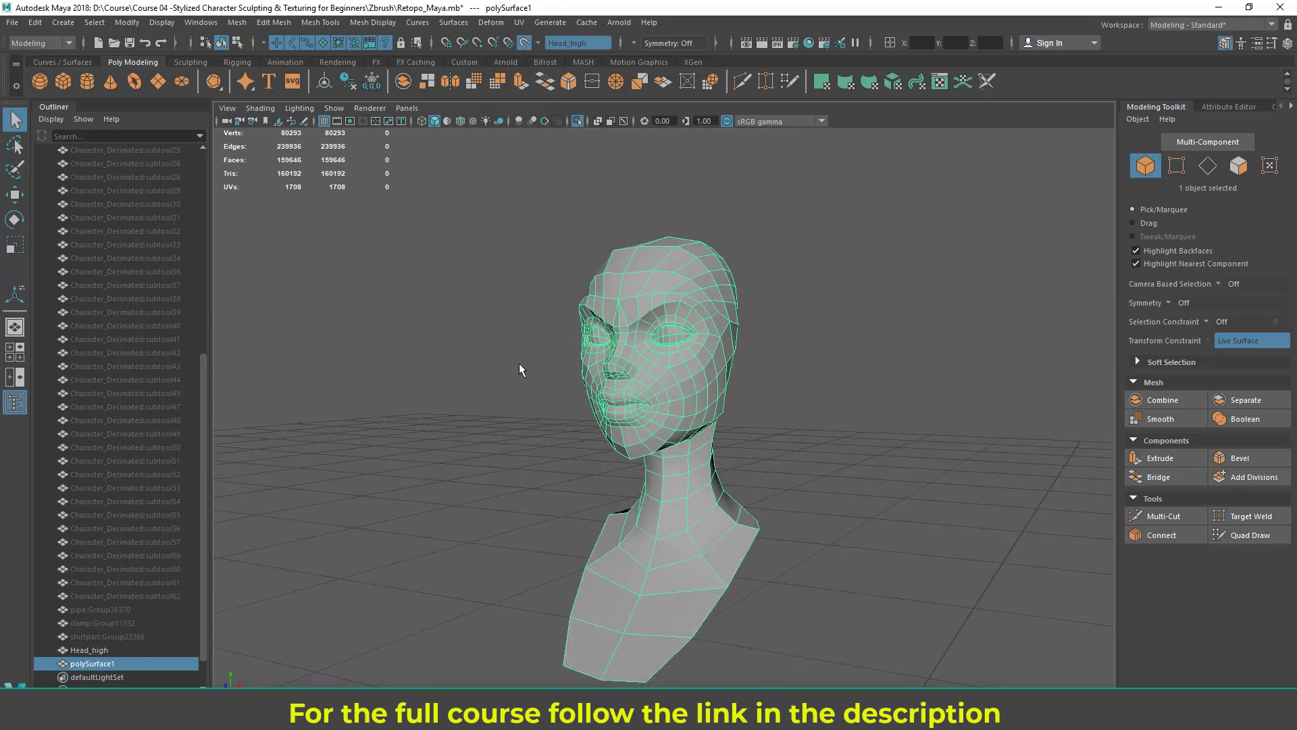
{"action": "left_click", "coordinate": [519, 363]}
{"action": "left_click_drag", "start_coordinate": [728, 480], "coordinate": [427, 606], "text": "alt"}
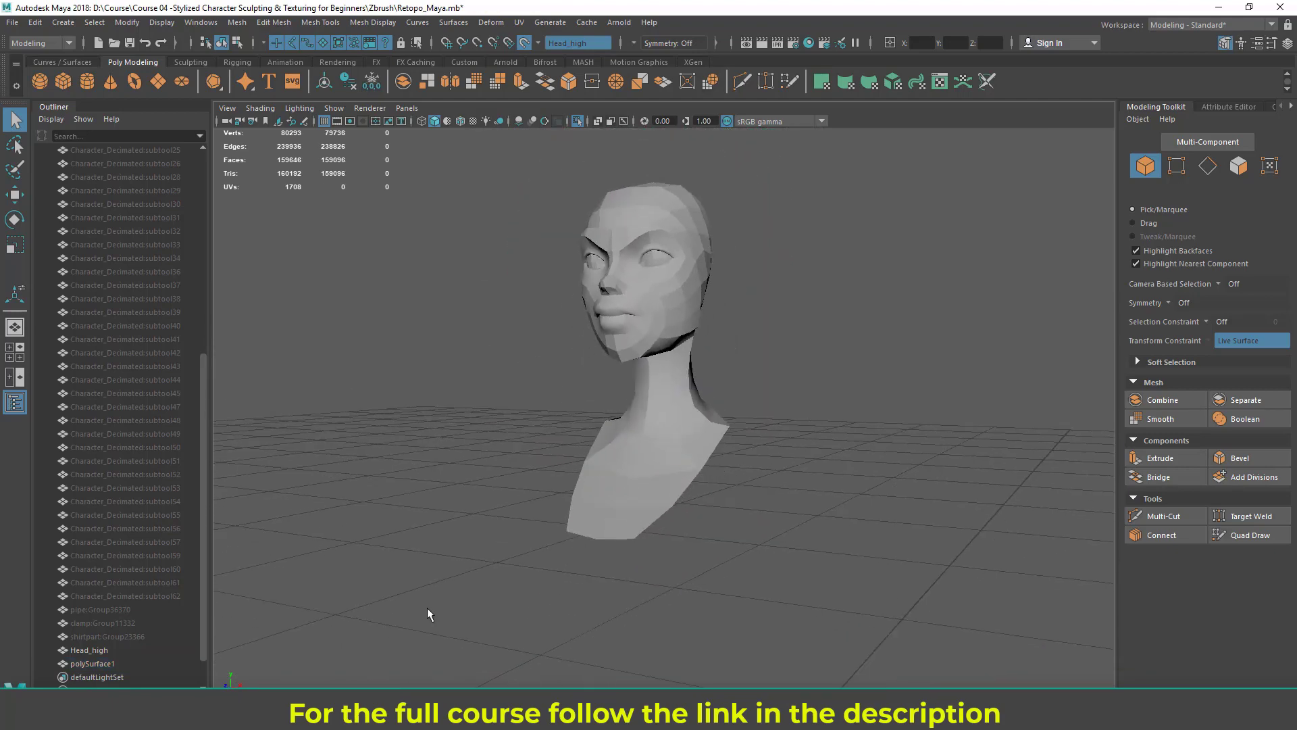
{"action": "scroll", "coordinate": [678, 481], "scroll_direction": "up", "scroll_amount": 1}
{"action": "left_click_drag", "start_coordinate": [773, 423], "coordinate": [756, 417], "text": "alt"}
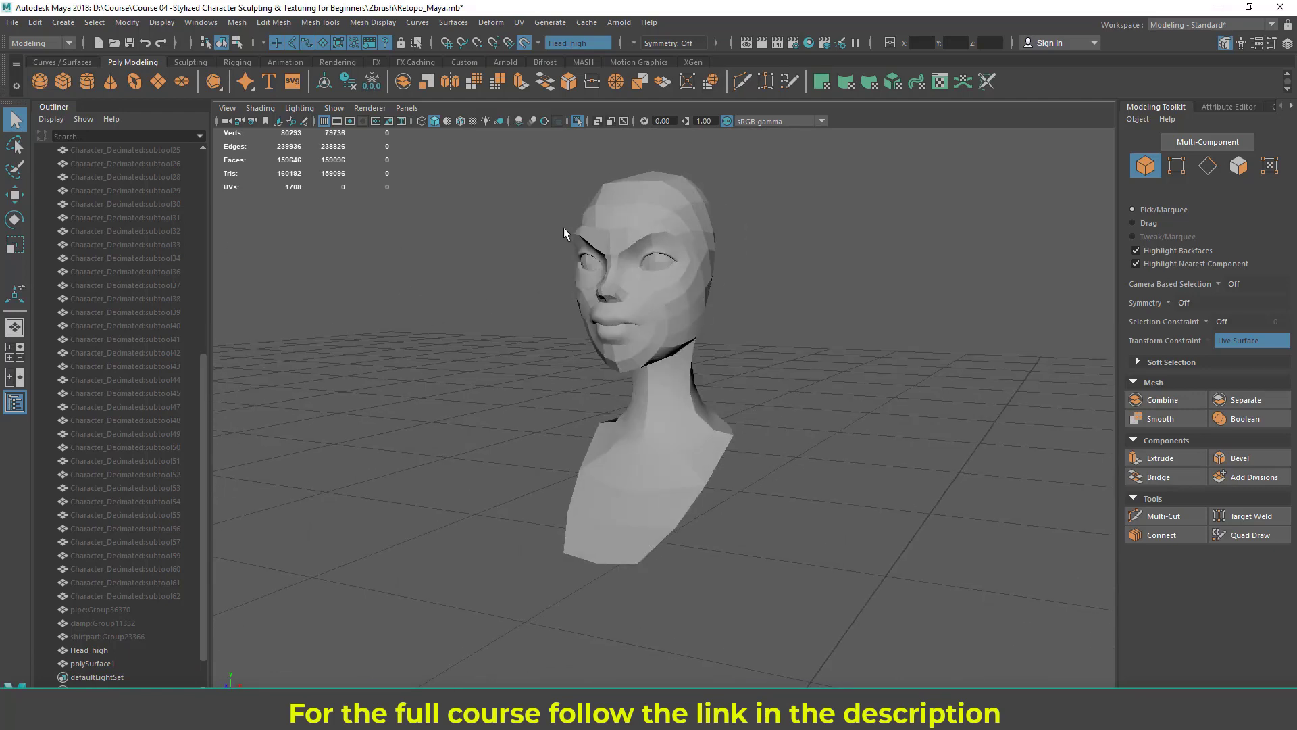
{"action": "left_click", "coordinate": [12, 23]}
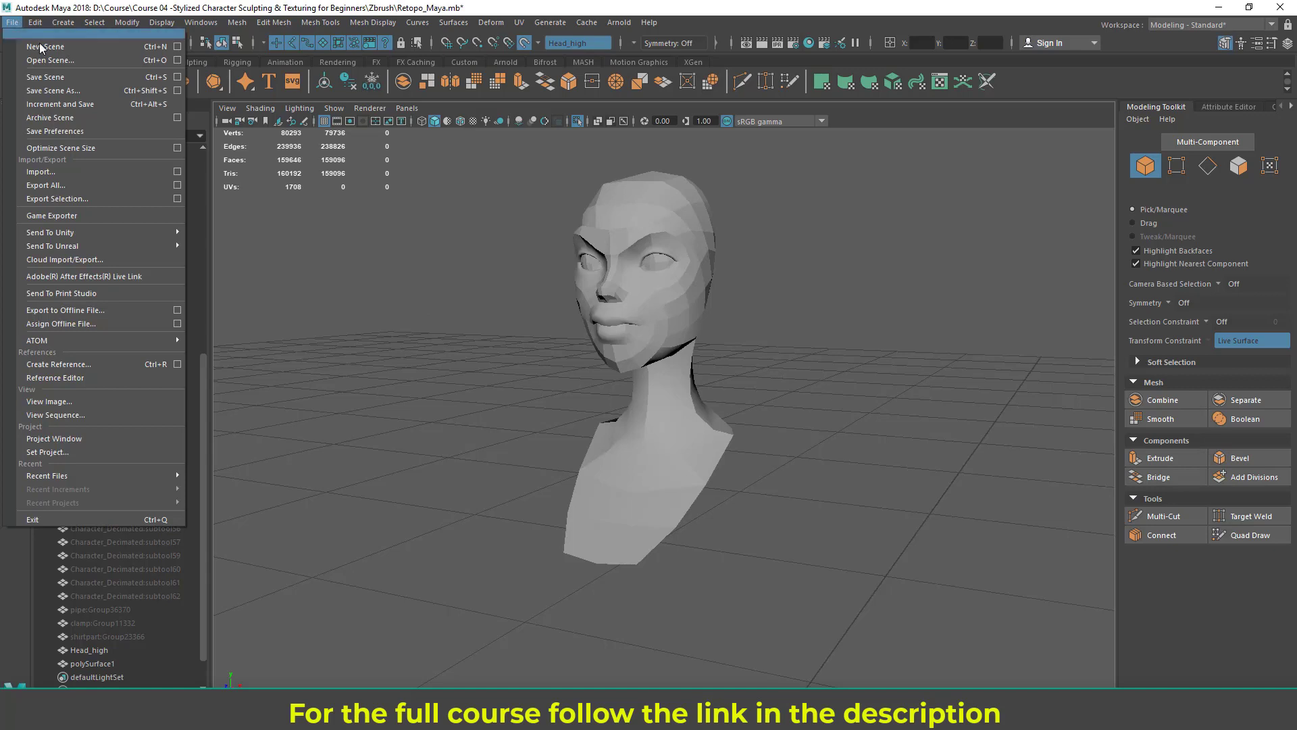
{"action": "left_click", "coordinate": [53, 91]}
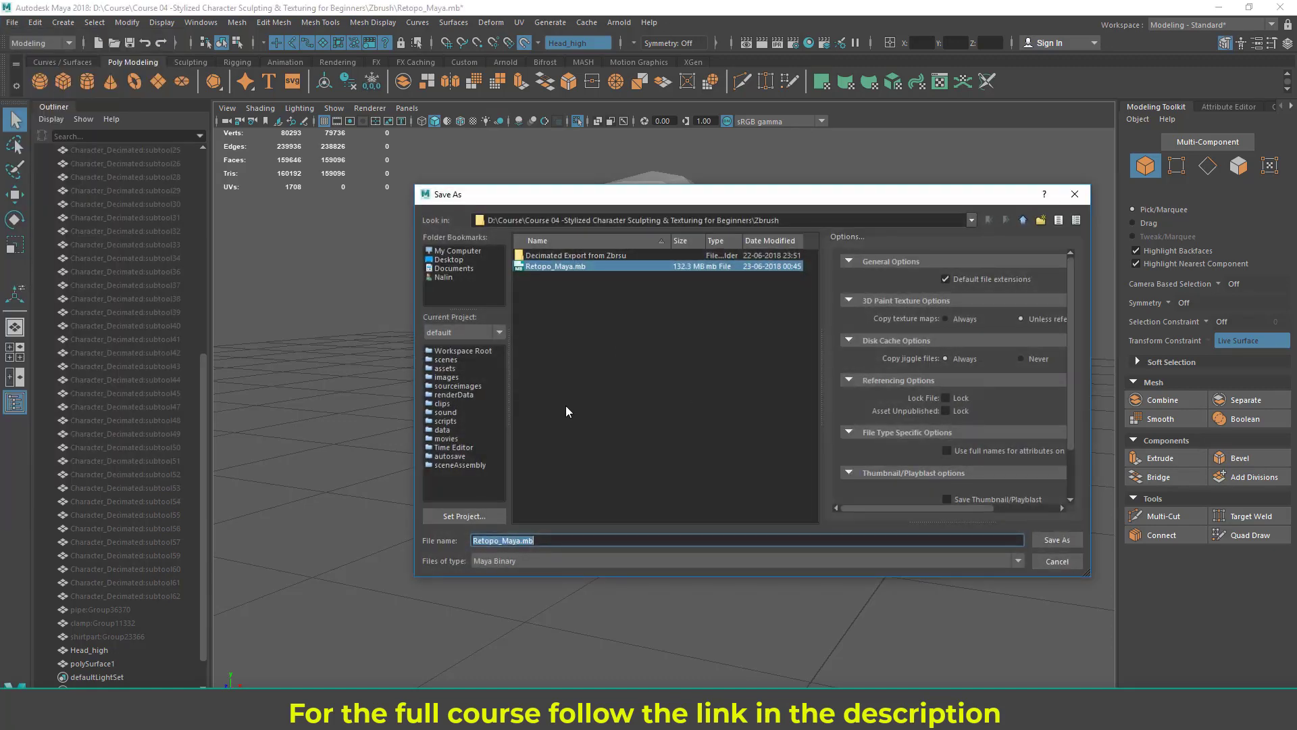
{"action": "left_click", "coordinate": [562, 539]}
{"action": "left_click", "coordinate": [513, 566]}
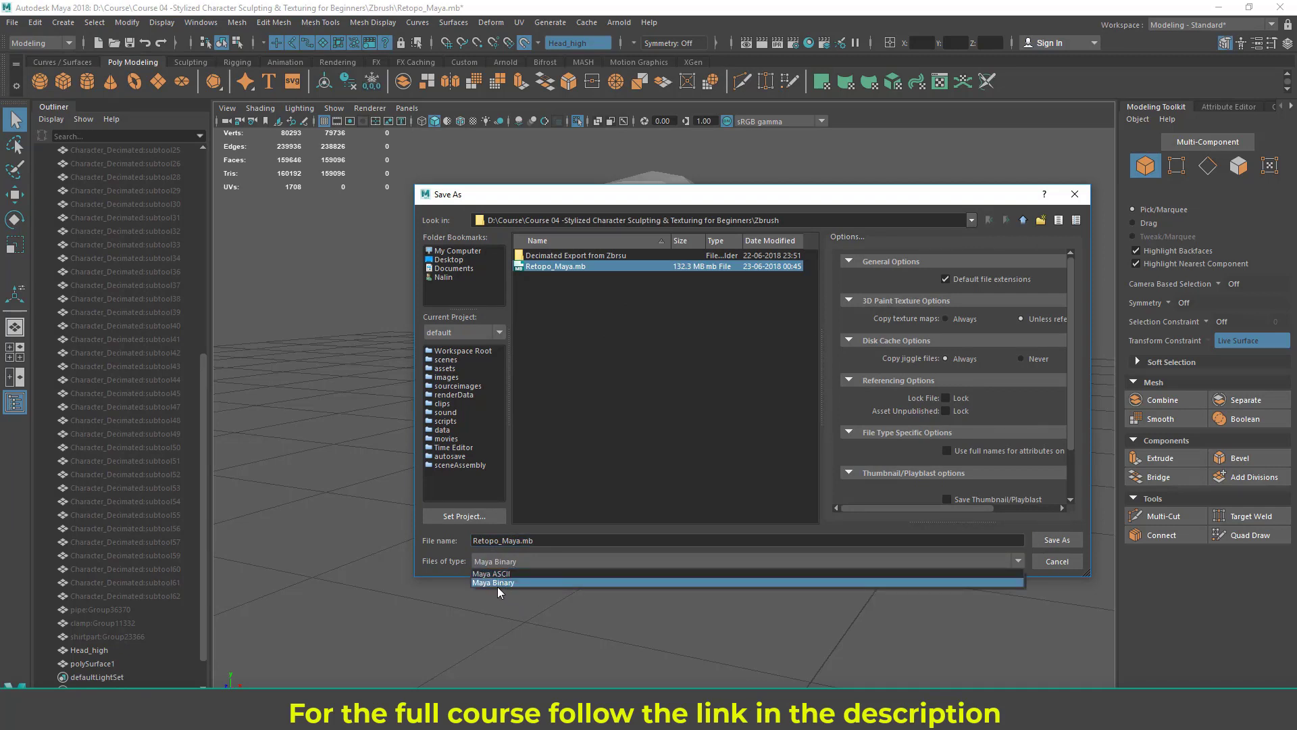
{"action": "left_click", "coordinate": [498, 584]}
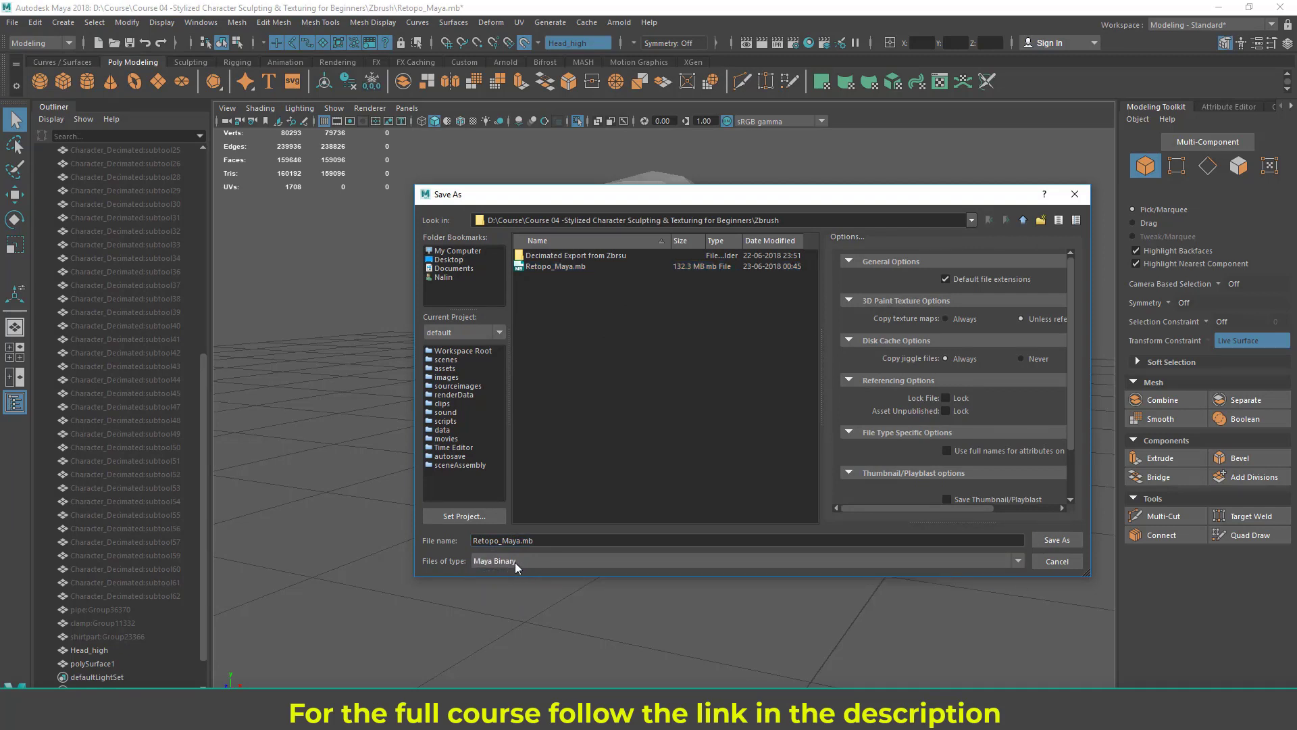
{"action": "left_click_drag", "start_coordinate": [547, 544], "coordinate": [342, 547]}
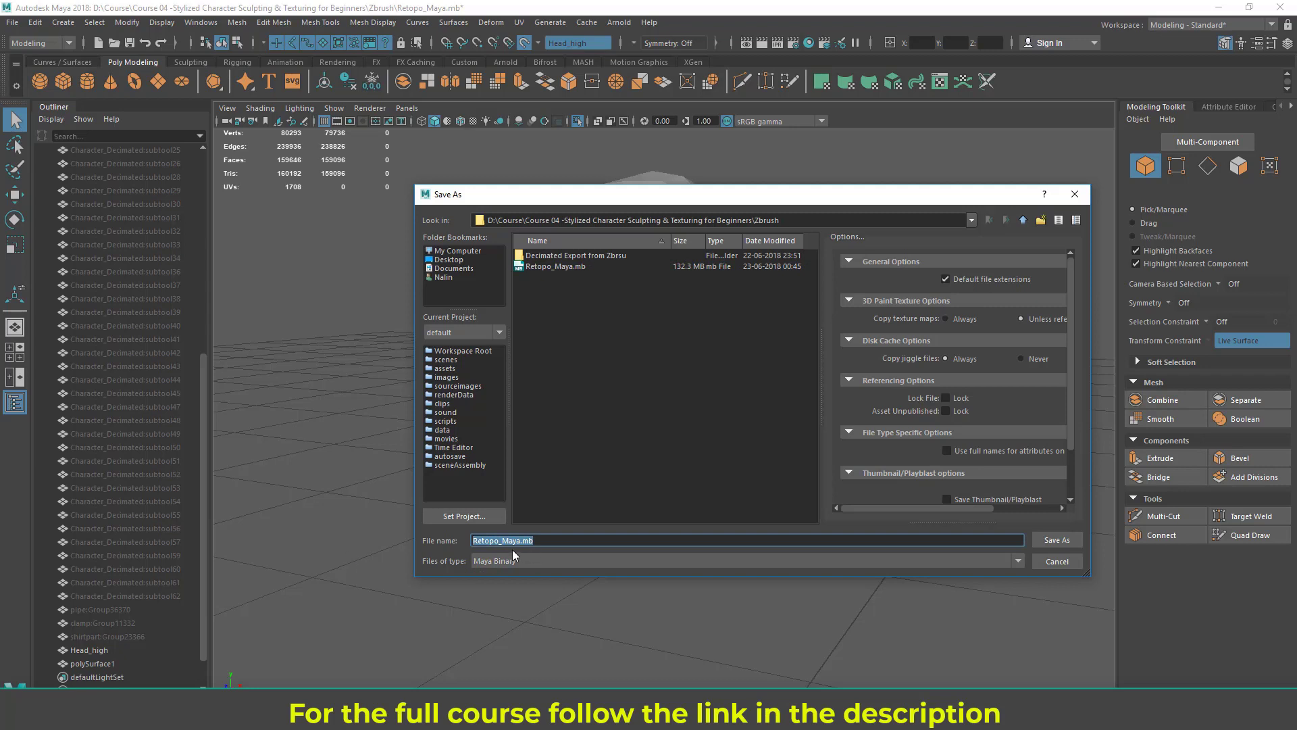
{"action": "left_click", "coordinate": [551, 540]}
{"action": "left_click", "coordinate": [1057, 562]}
{"action": "middle_click_drag", "start_coordinate": [755, 430], "coordinate": [761, 369], "text": "alt"}
{"action": "right_click_drag", "start_coordinate": [760, 369], "coordinate": [756, 341], "text": "alt"}
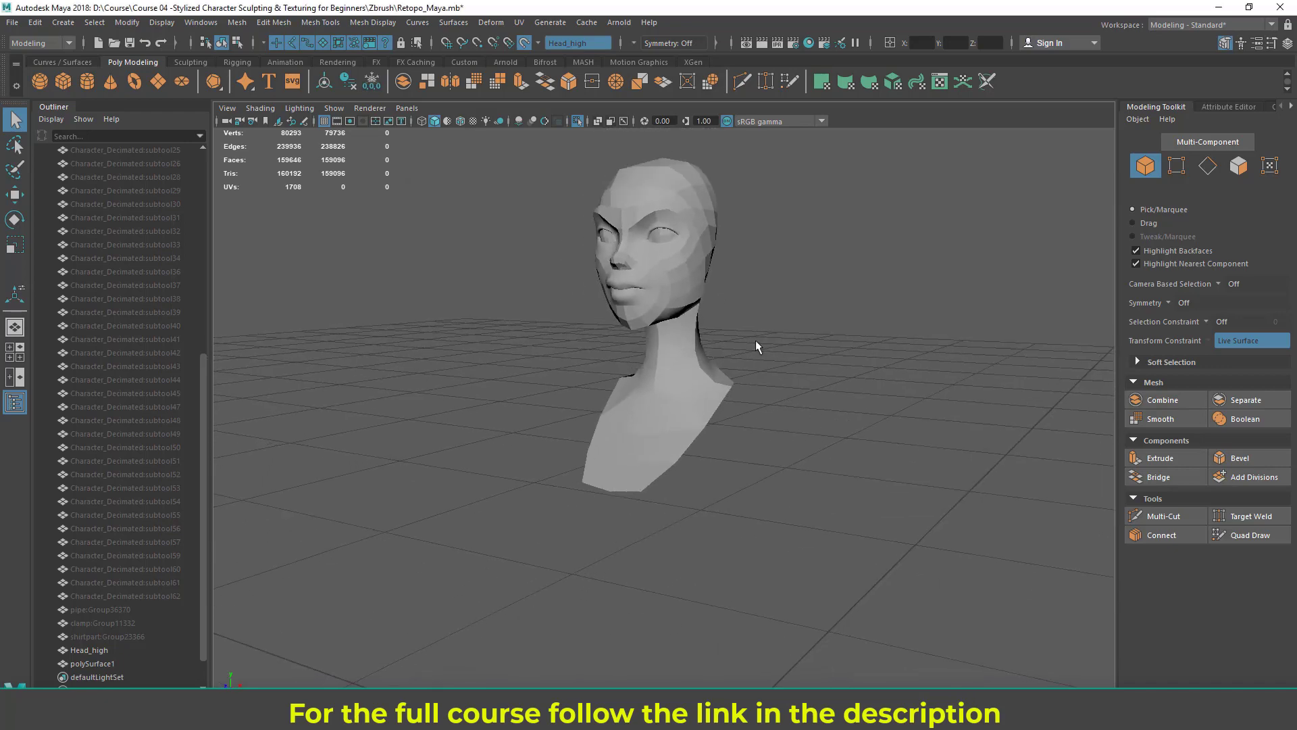